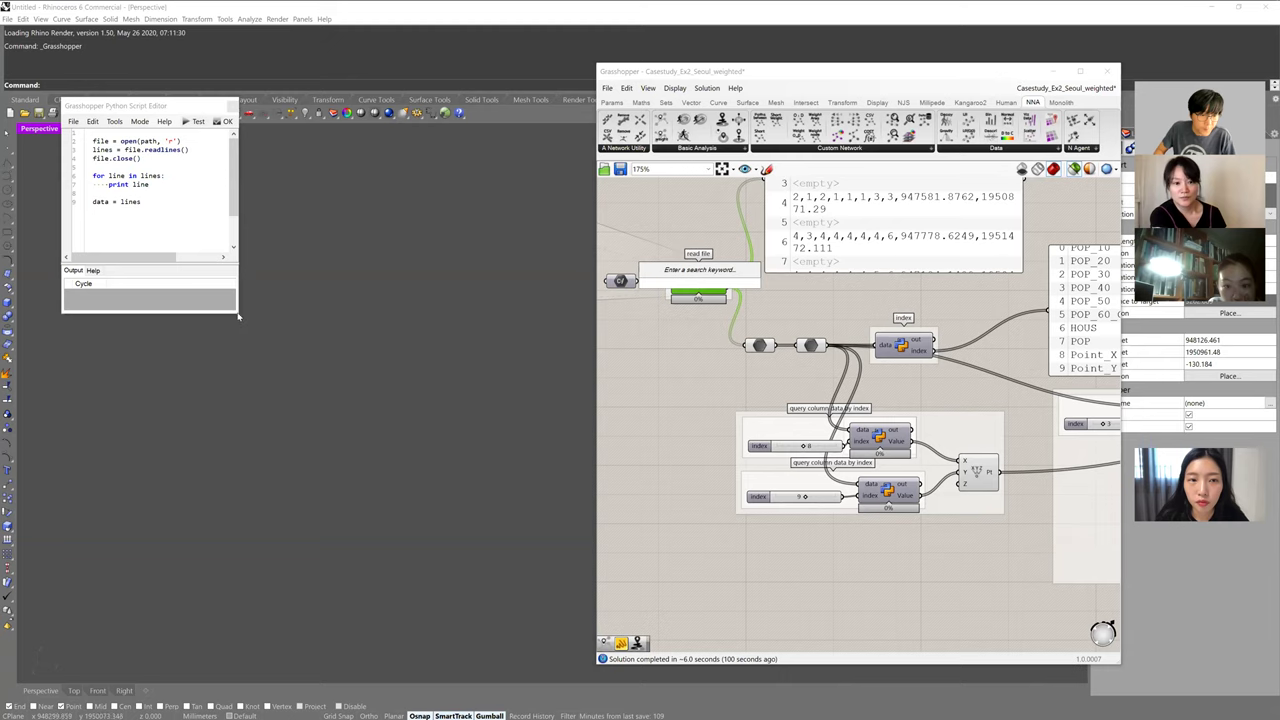
# Enlarge the read file component's script editor and test-run the code that opens the path and prints every line
pyautogui.moveTo(239, 313); pyautogui.dragTo(477, 520)
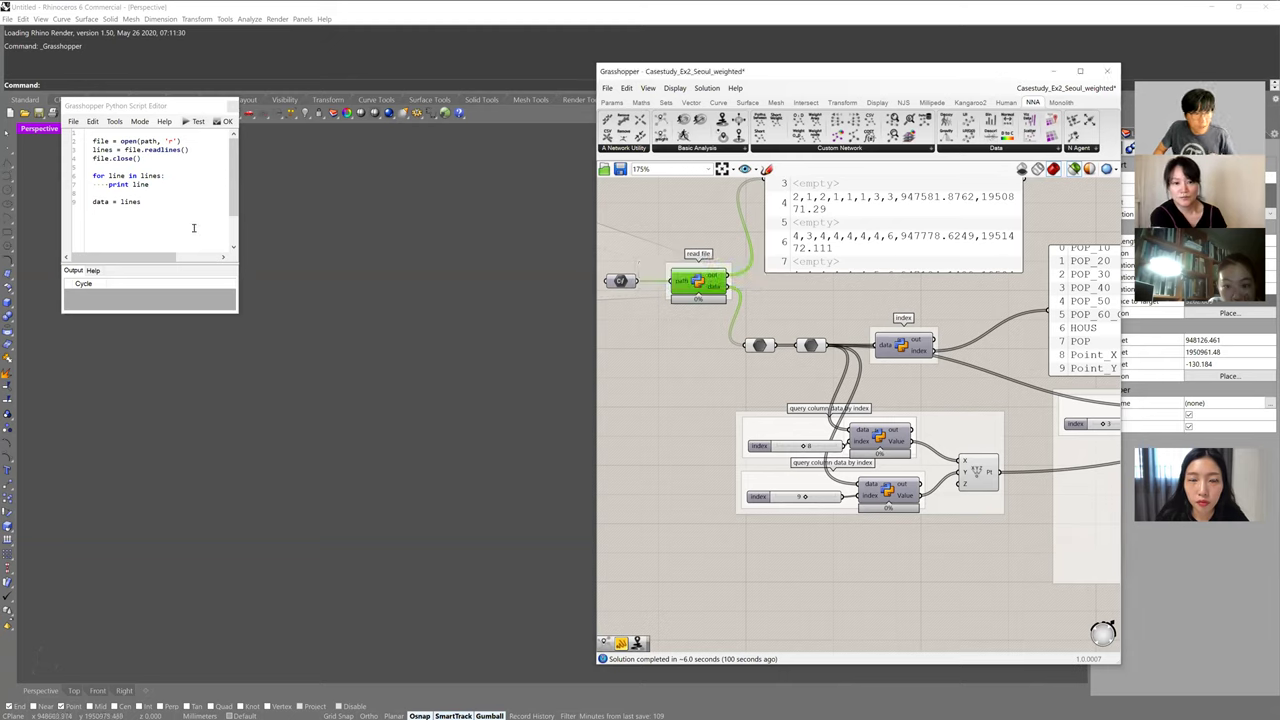
pyautogui.moveTo(233, 313); pyautogui.dragTo(474, 505)
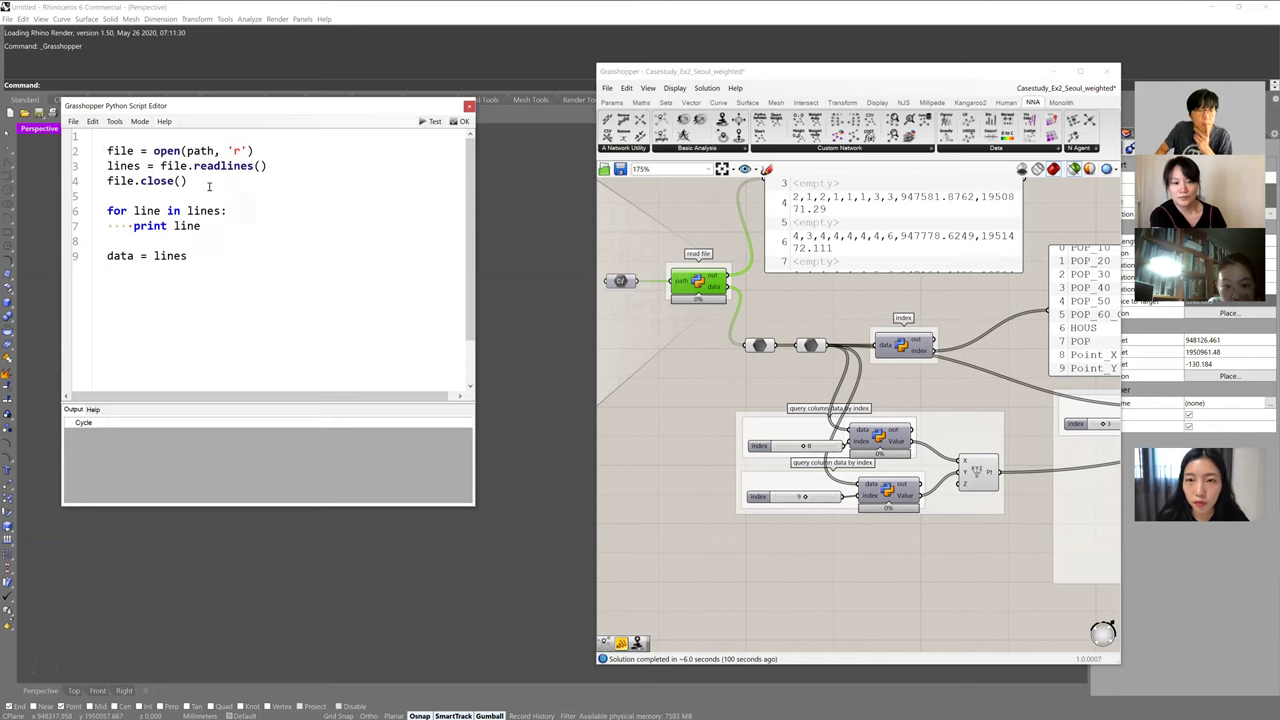
pyautogui.doubleClick(167, 151)
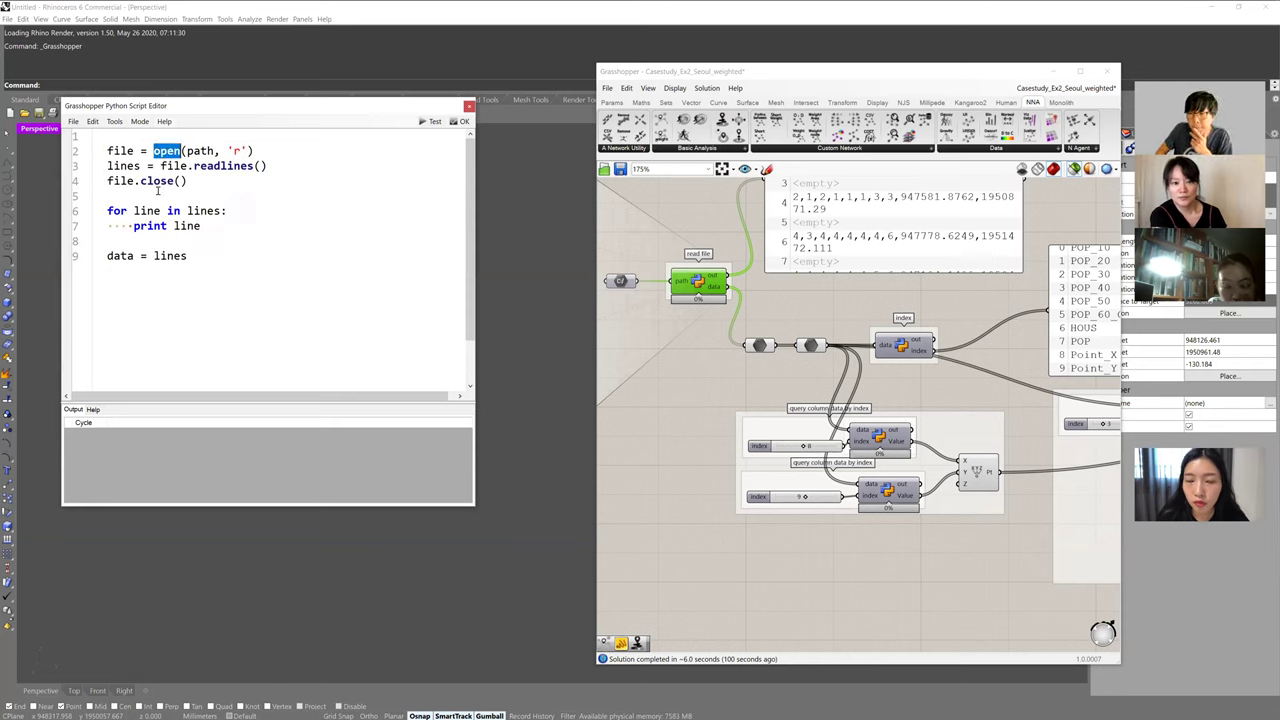
pyautogui.moveTo(210, 186); pyautogui.dragTo(104, 156)
pyautogui.click(206, 198)
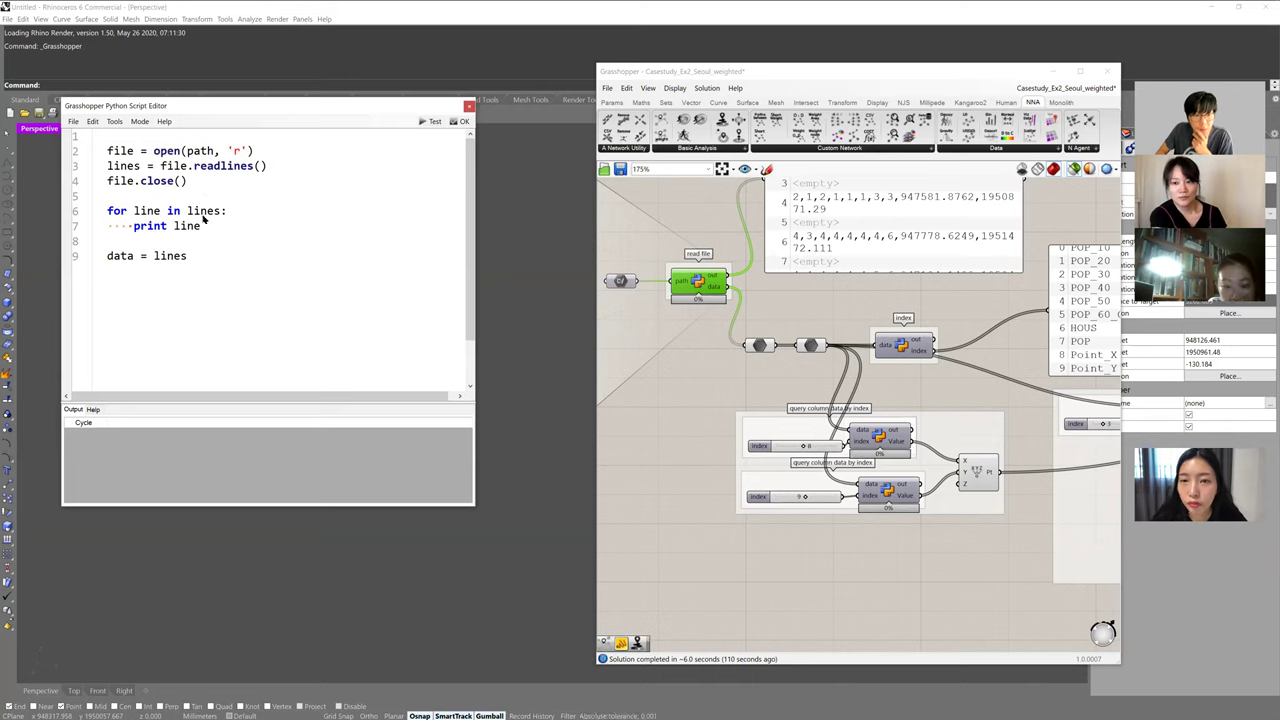
pyautogui.doubleClick(205, 215)
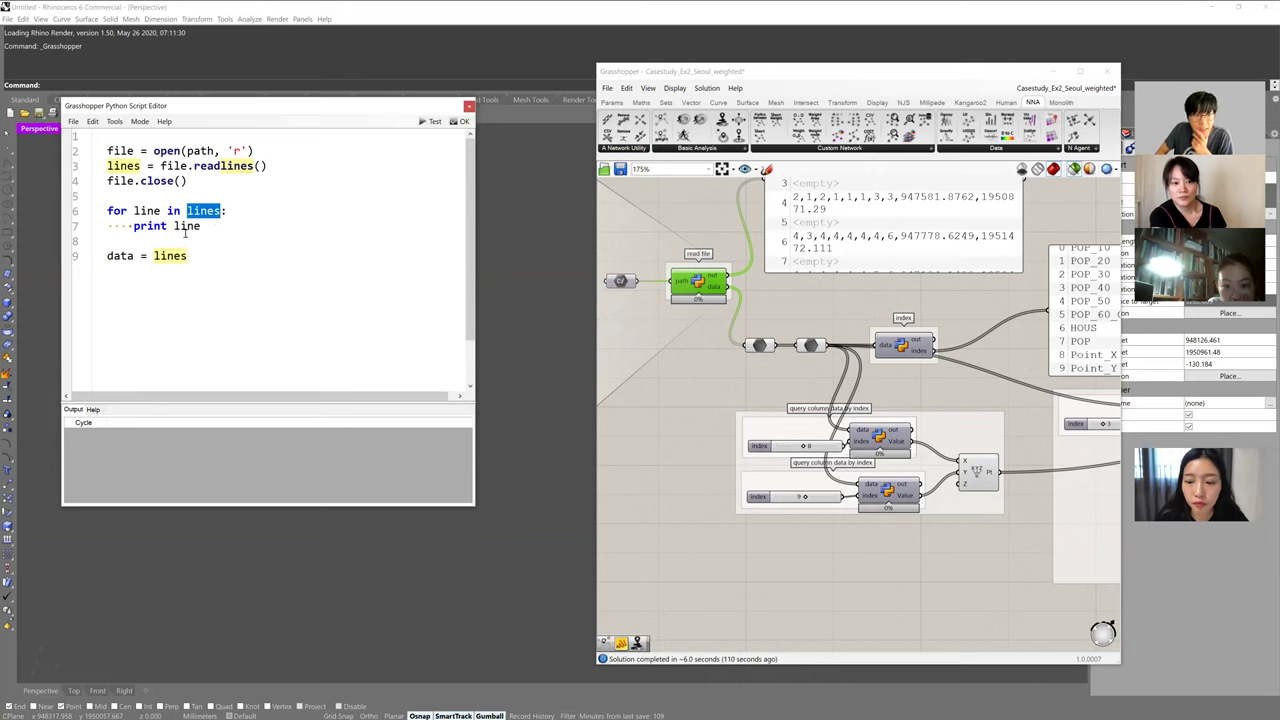
pyautogui.doubleClick(186, 227)
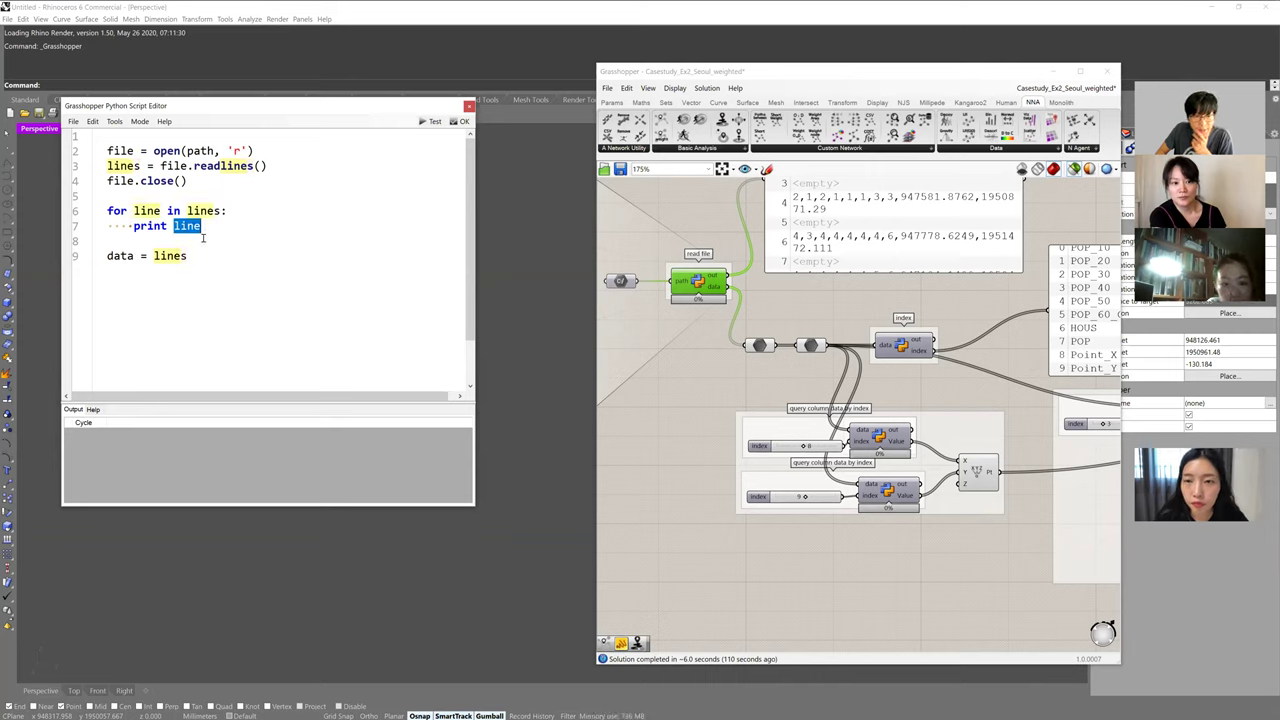
pyautogui.click(425, 124)
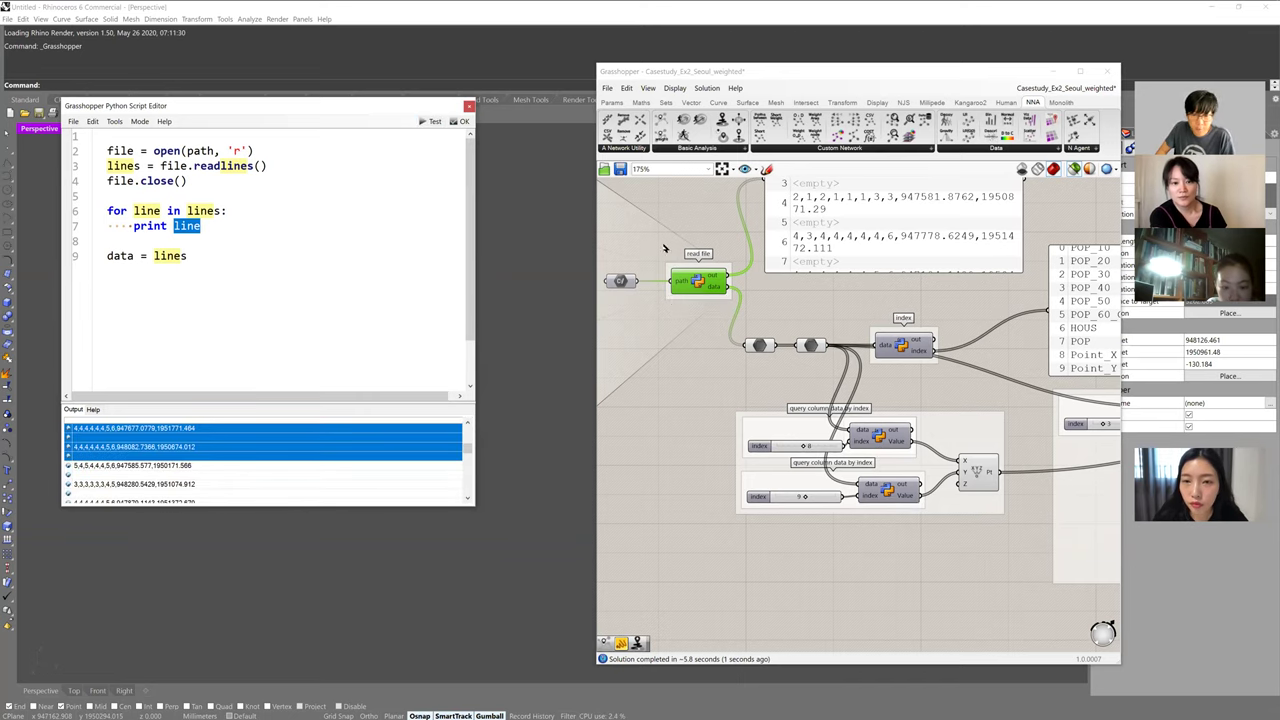
# Open the index component's Python script and examine the expression that splits data[0] at commas
pyautogui.moveTo(875, 335); pyautogui.dragTo(802, 329, button='right')
pyautogui.scroll(-1, 805, 341)
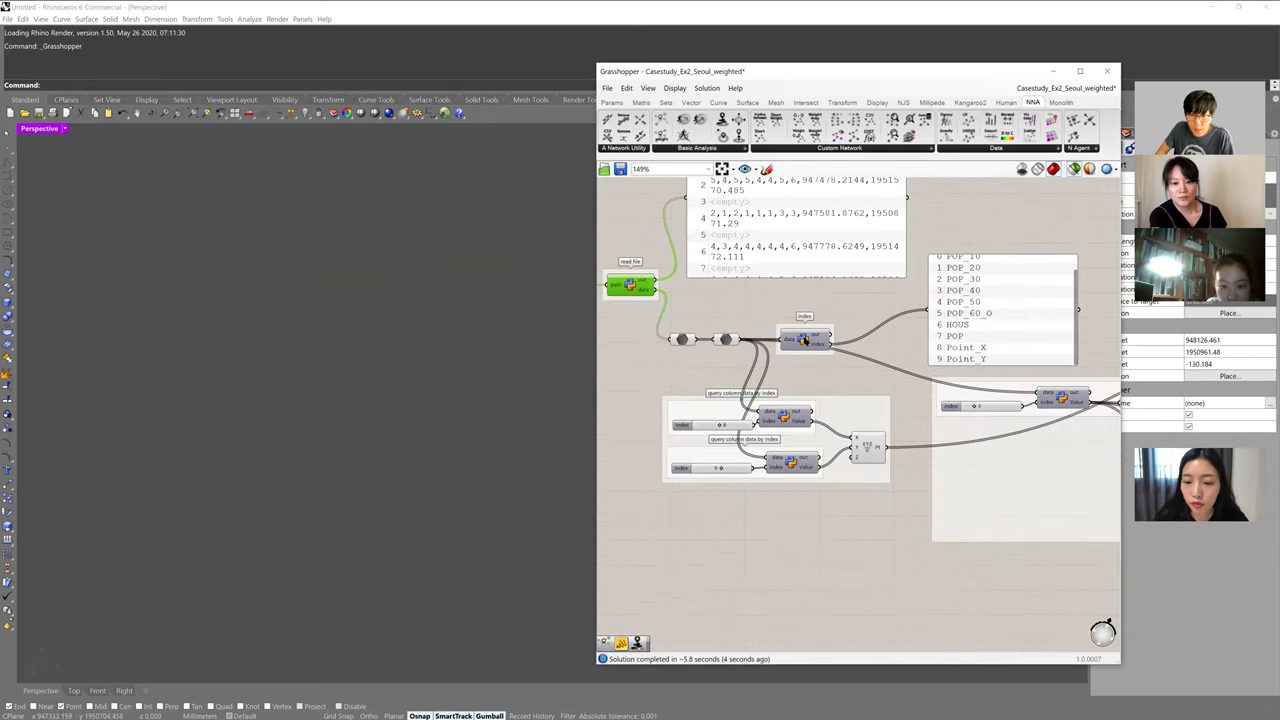
pyautogui.moveTo(803, 340); pyautogui.dragTo(811, 340)
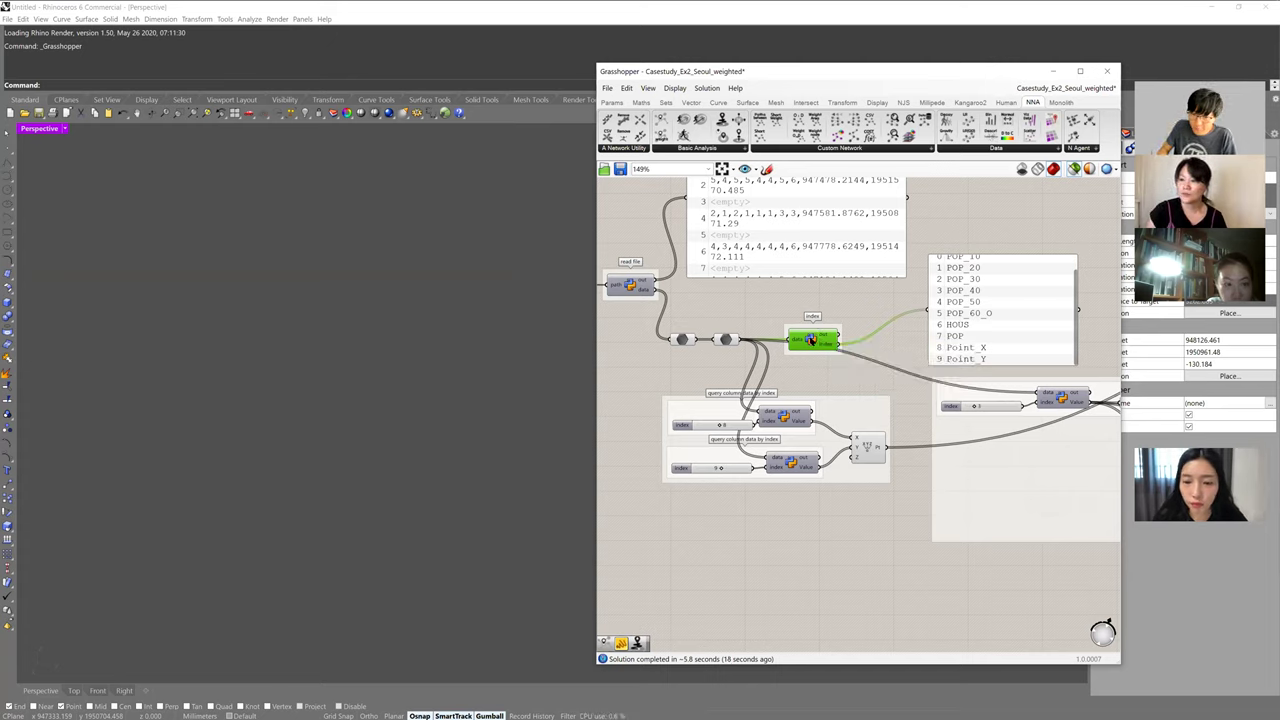
pyautogui.doubleClick(811, 340)
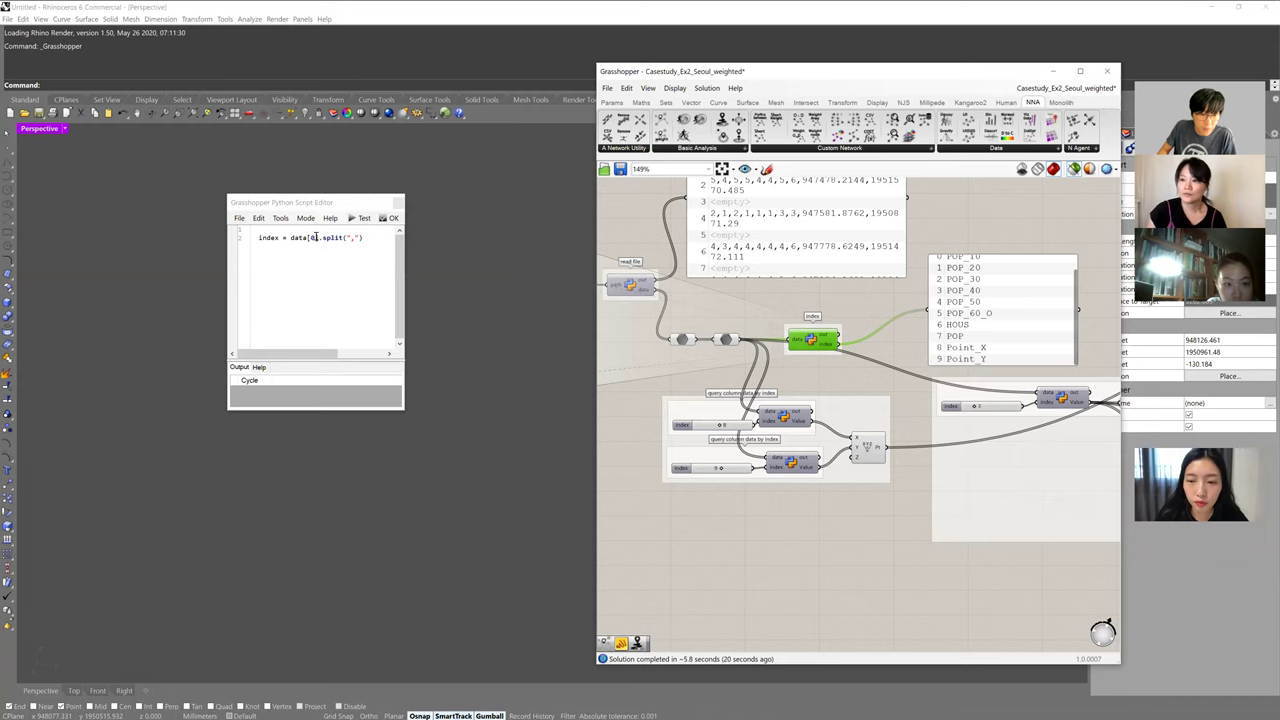
pyautogui.moveTo(318, 237); pyautogui.dragTo(291, 237)
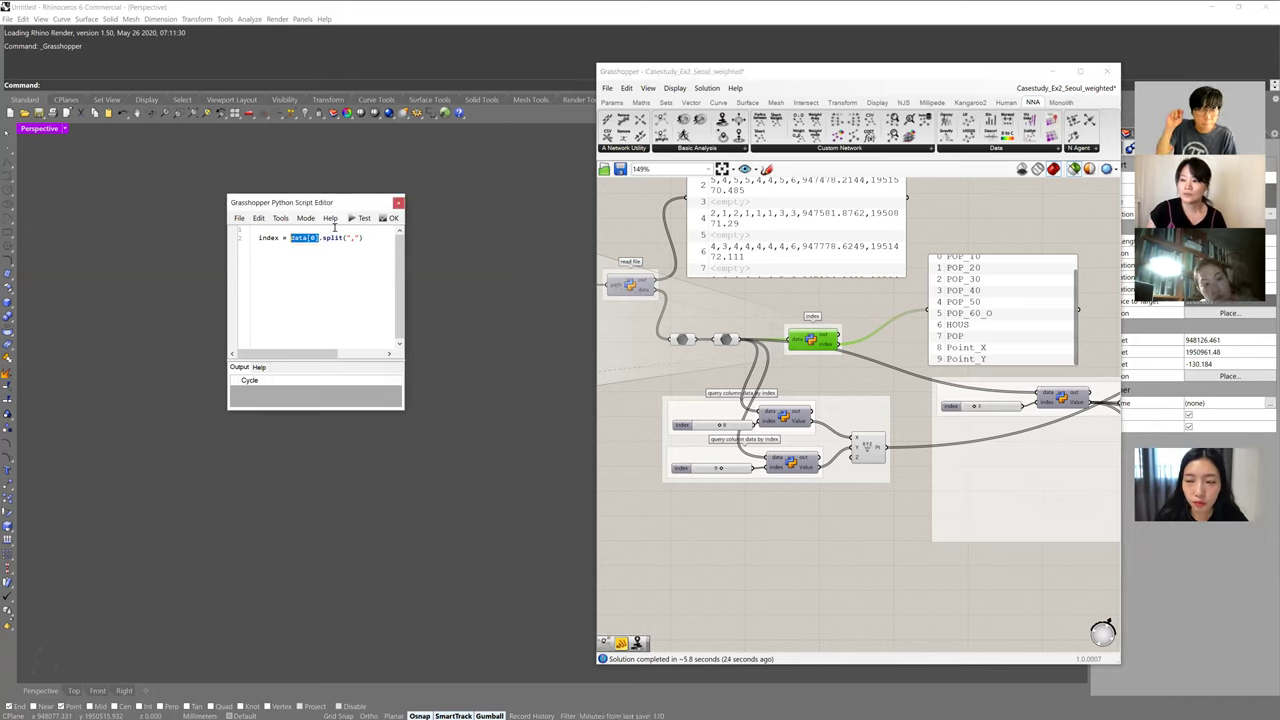
pyautogui.moveTo(318, 238); pyautogui.dragTo(305, 242)
pyautogui.doubleClick(299, 238)
pyautogui.click(335, 239)
pyautogui.doubleClick(352, 238)
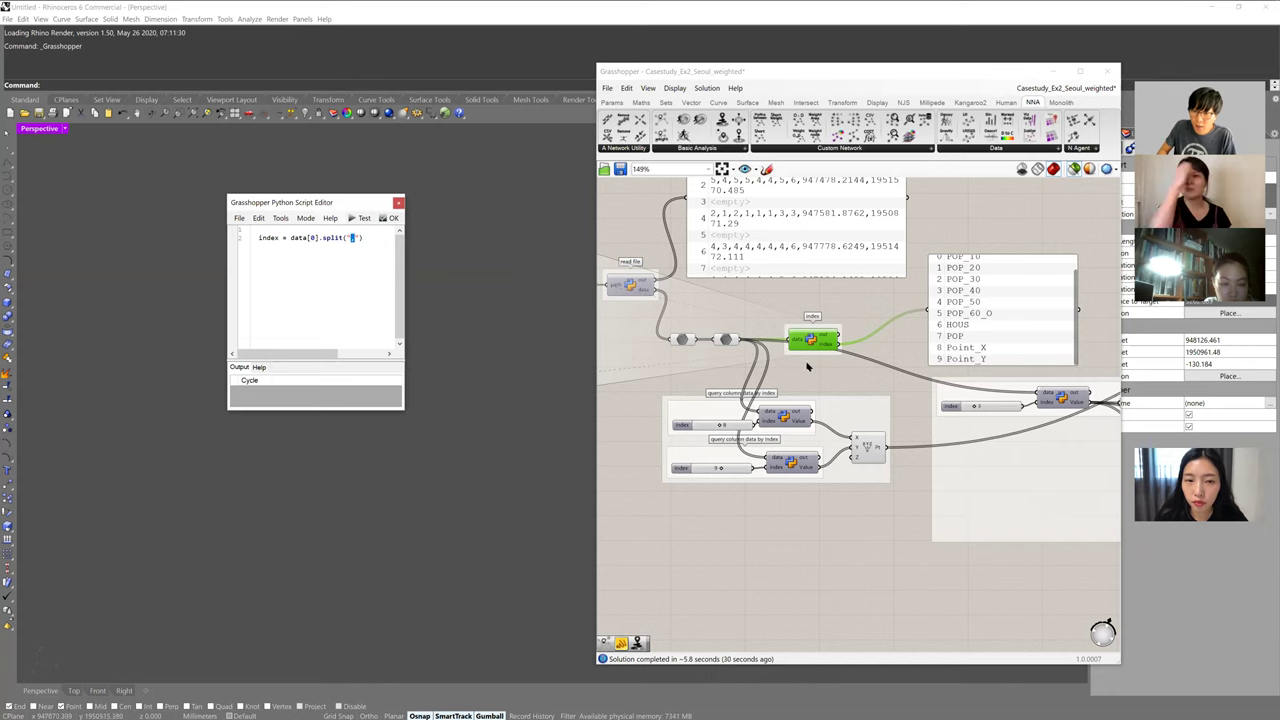
# Show the index panel's column names from the first entry, nudge the panel slightly and close the script editor
pyautogui.moveTo(1077, 311); pyautogui.dragTo(1010, 201)
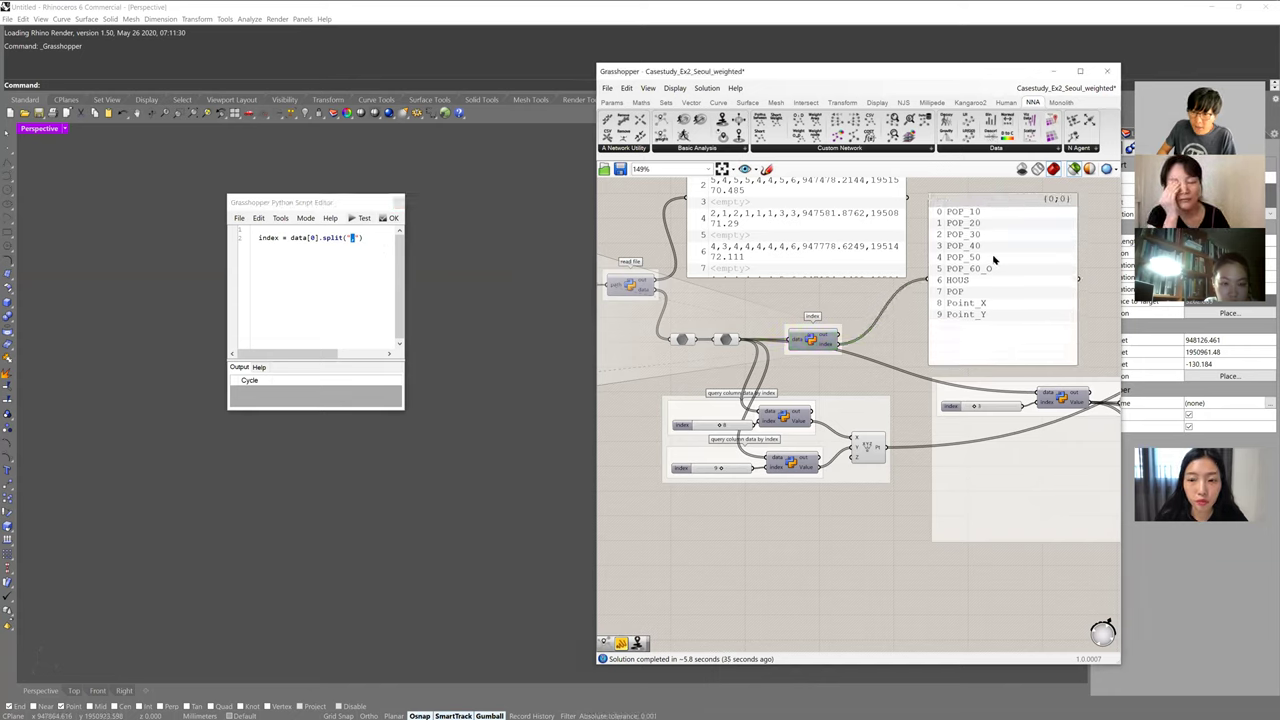
pyautogui.click(991, 297)
pyautogui.moveTo(991, 297); pyautogui.dragTo(991, 291)
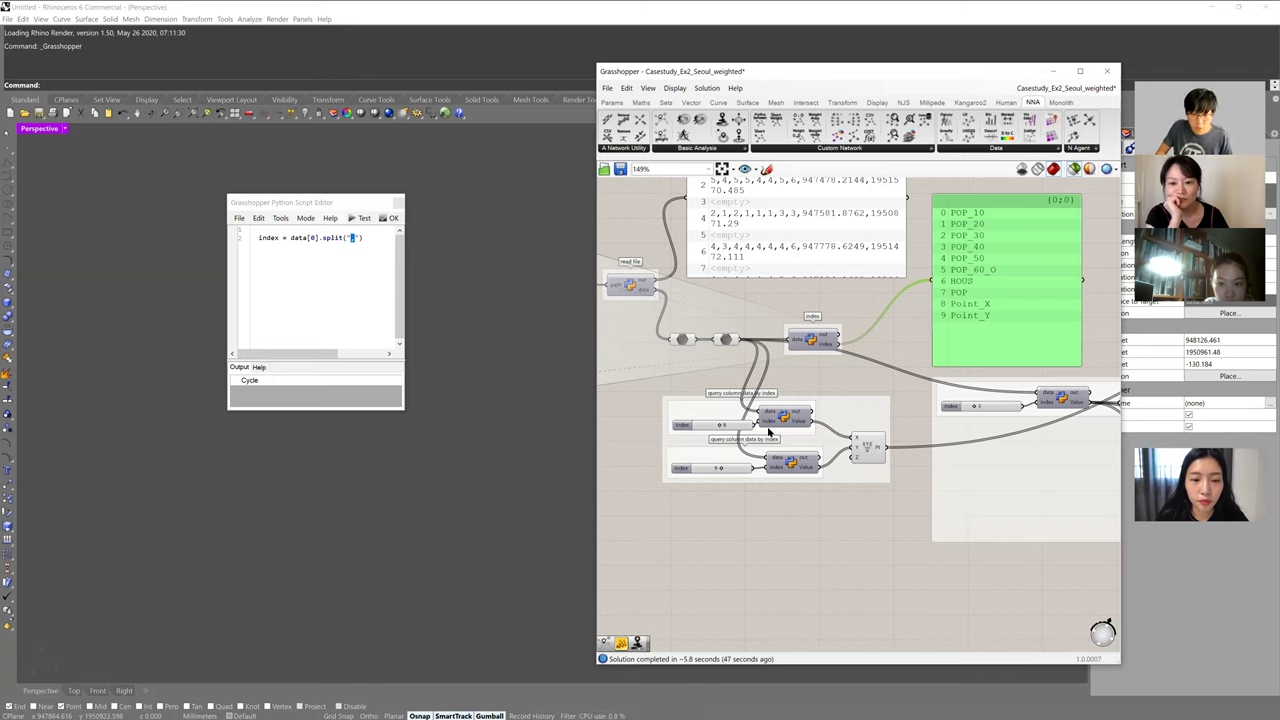
pyautogui.click(389, 218)
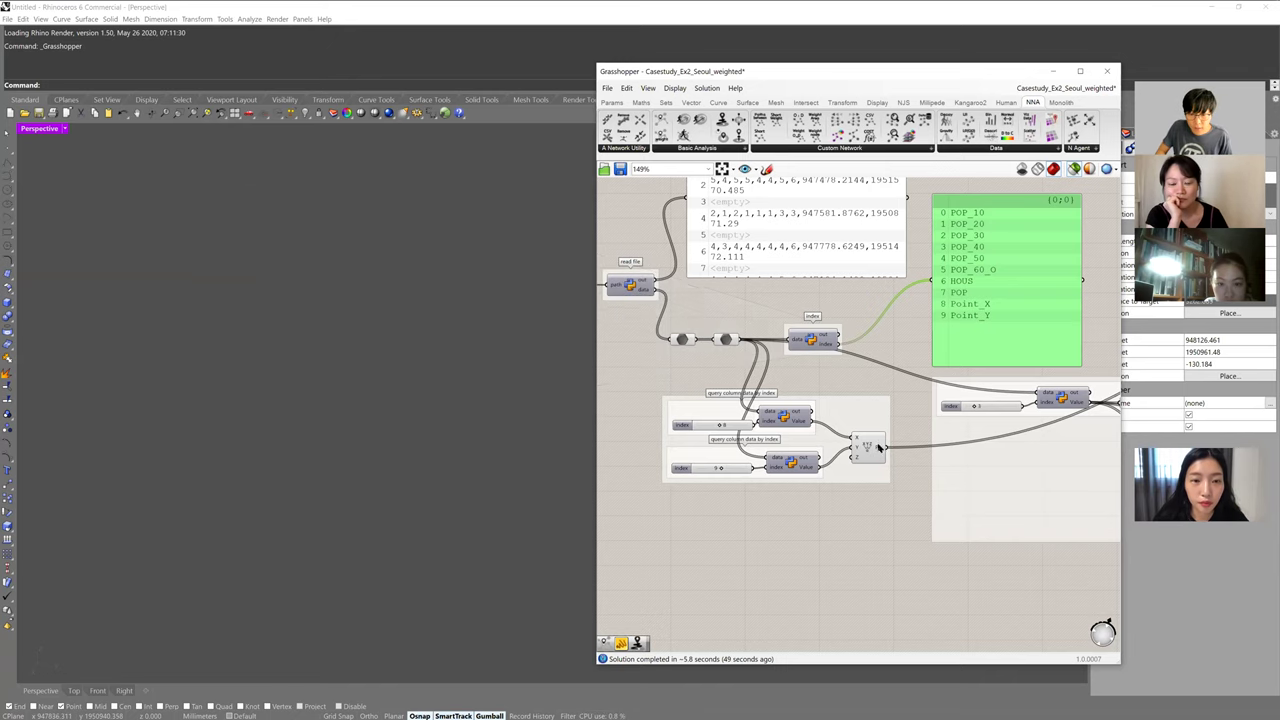
# Select the Construct Point component and frame its whole point set in the Perspective viewport
pyautogui.click(879, 447)
pyautogui.rightClick(890, 377)
pyautogui.click(942, 447)
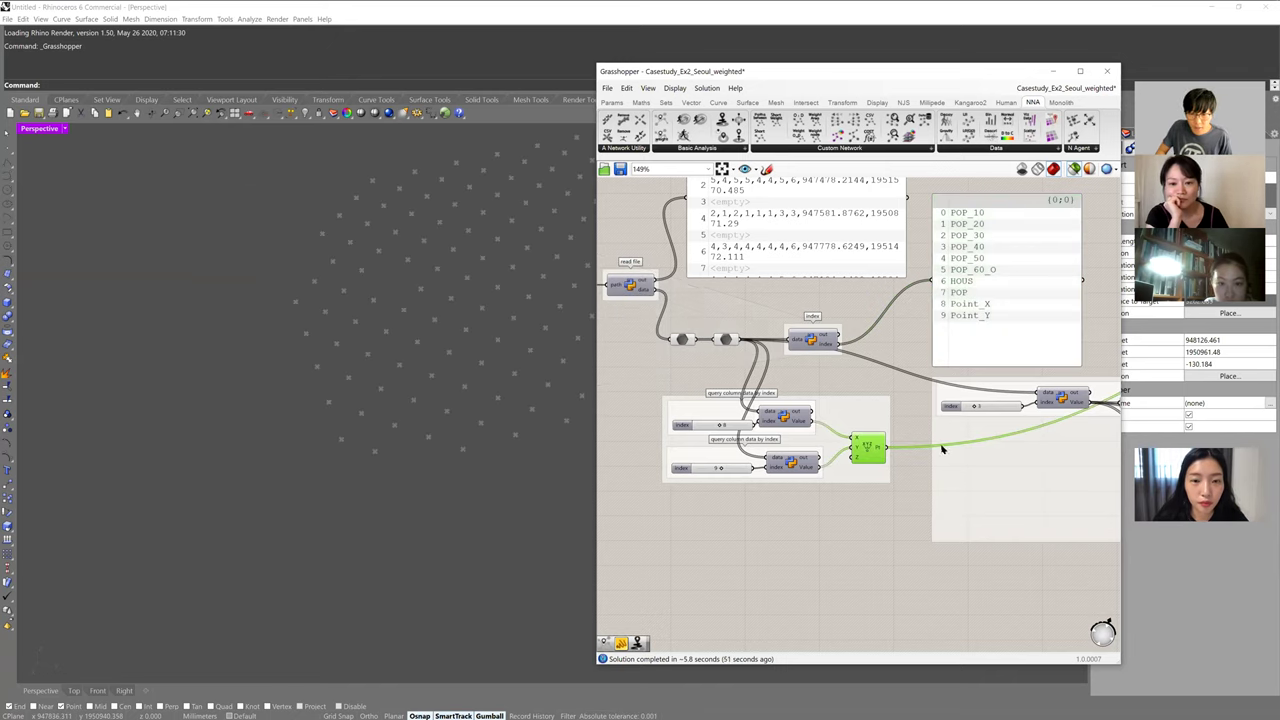
pyautogui.rightClick(884, 376)
pyautogui.moveTo(470, 392); pyautogui.dragTo(226, 343, button='right')
pyautogui.scroll(-4, 249, 355)
pyautogui.keyDown('shift'); pyautogui.moveTo(263, 394); pyautogui.dragTo(320, 369, button='right'); pyautogui.keyUp('shift')
# Examine the column name list, the query component driven by the index 3 slider, and the Construct Point output
pyautogui.moveTo(835, 534); pyautogui.dragTo(767, 532, button='right')
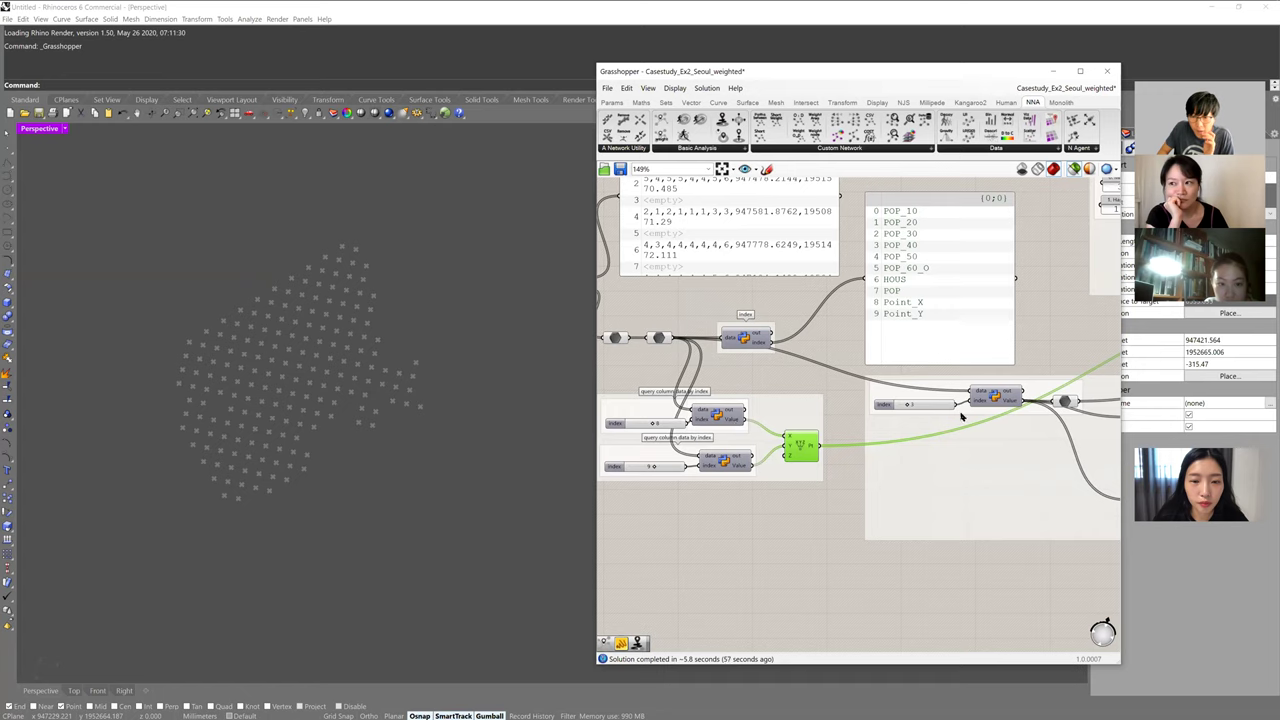
pyautogui.scroll(1, 898, 242)
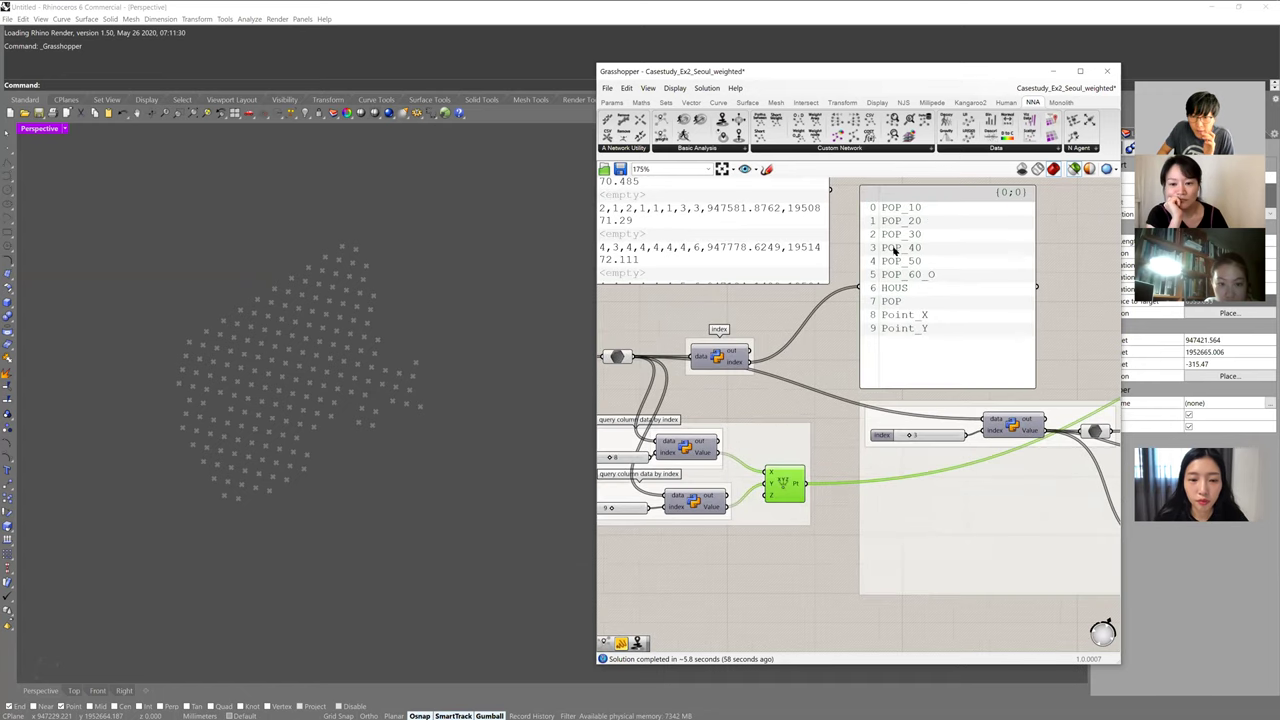
pyautogui.scroll(1, 876, 270)
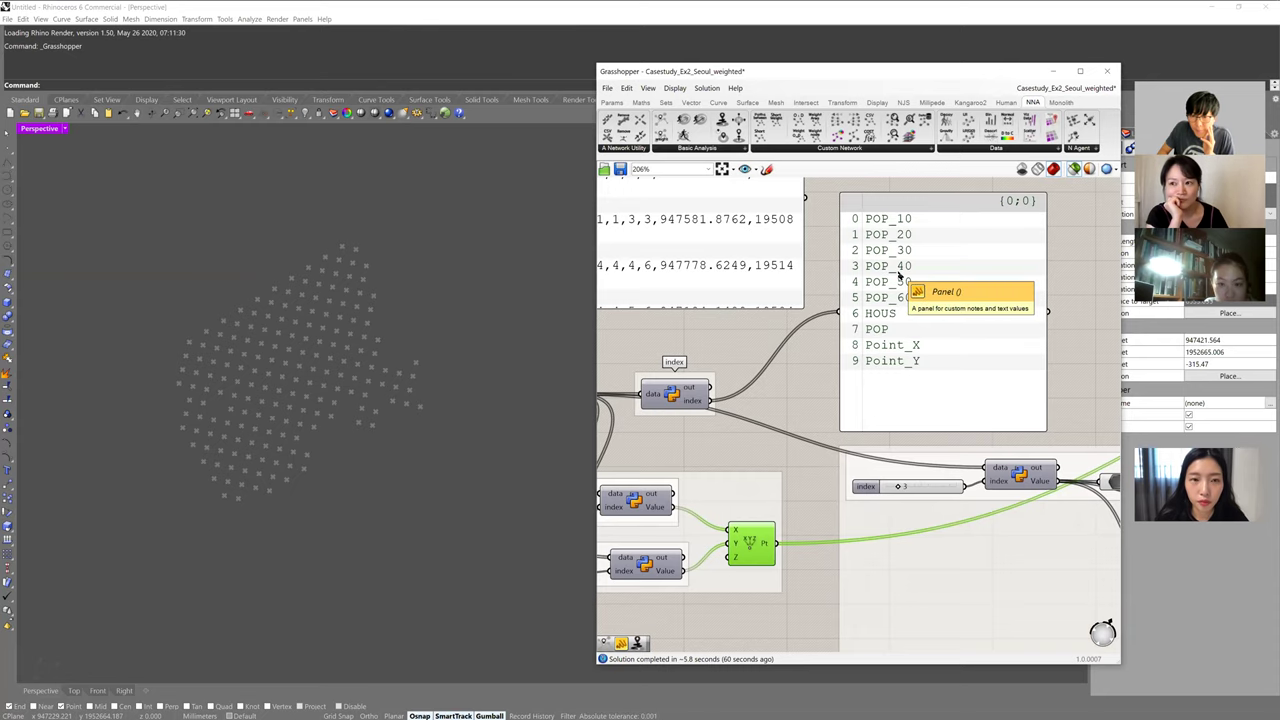
pyautogui.moveTo(1034, 465); pyautogui.dragTo(904, 460, button='right')
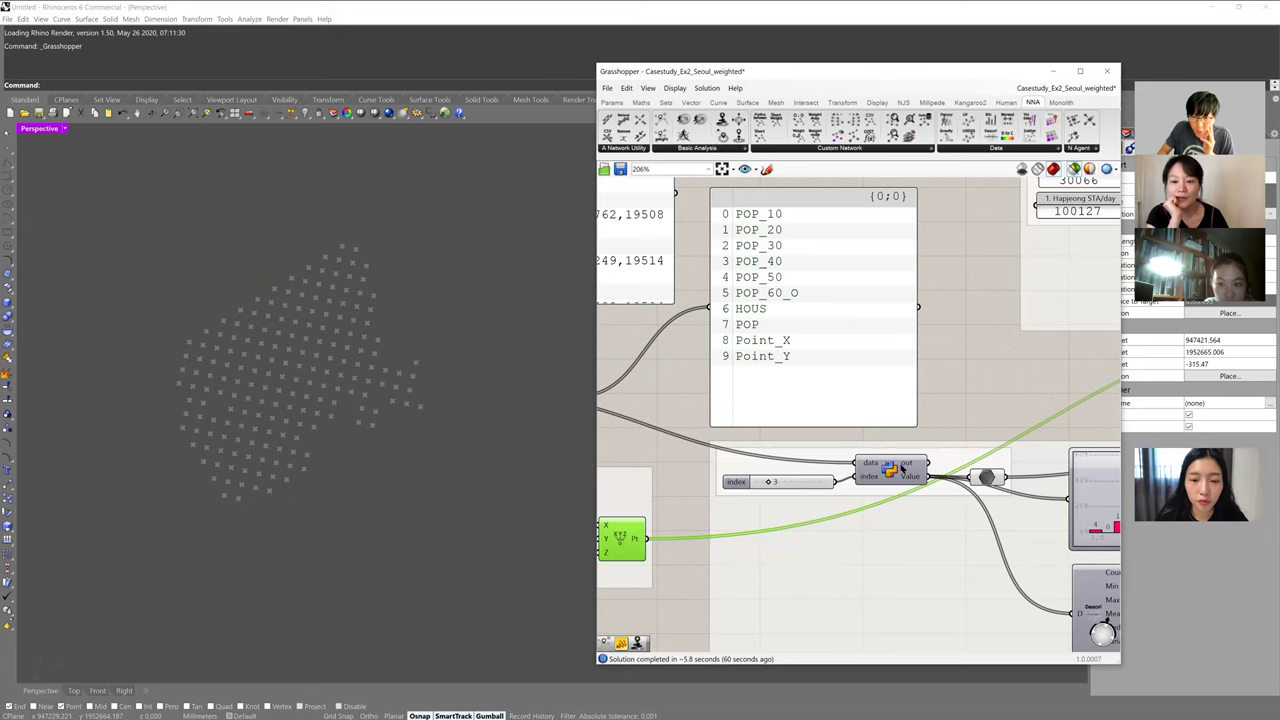
pyautogui.click(902, 470)
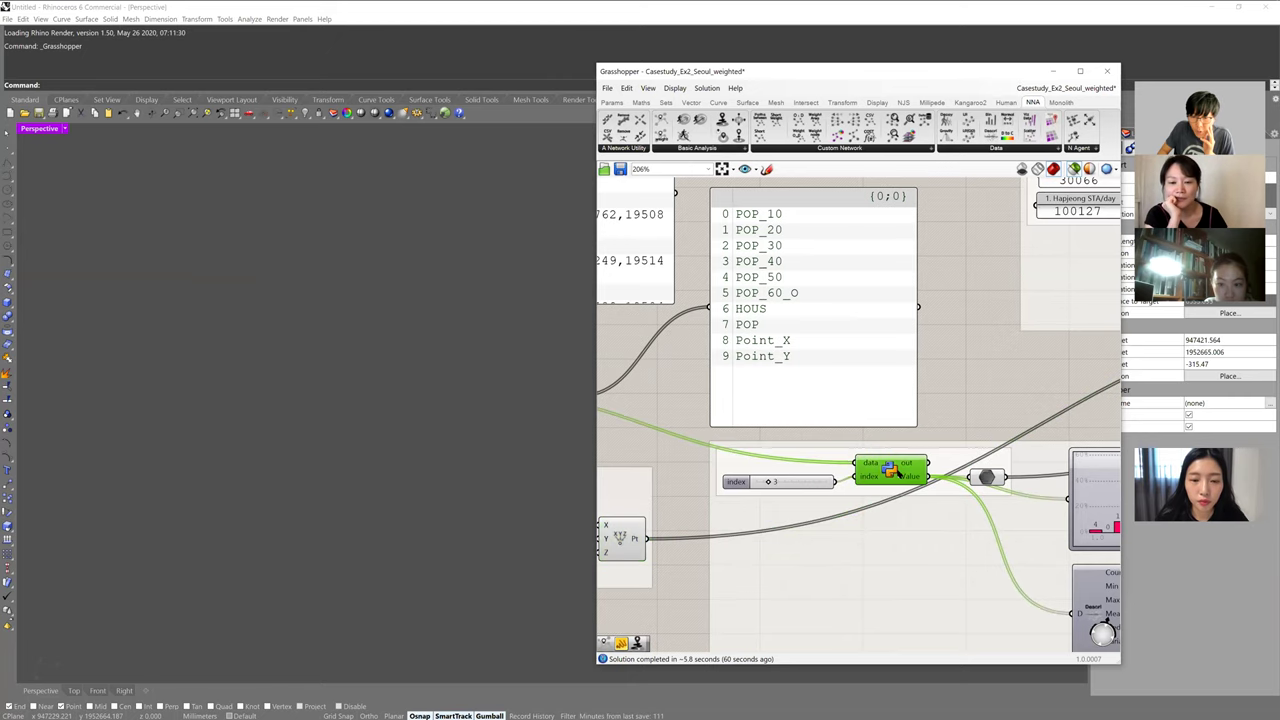
pyautogui.scroll(-2, 1015, 390)
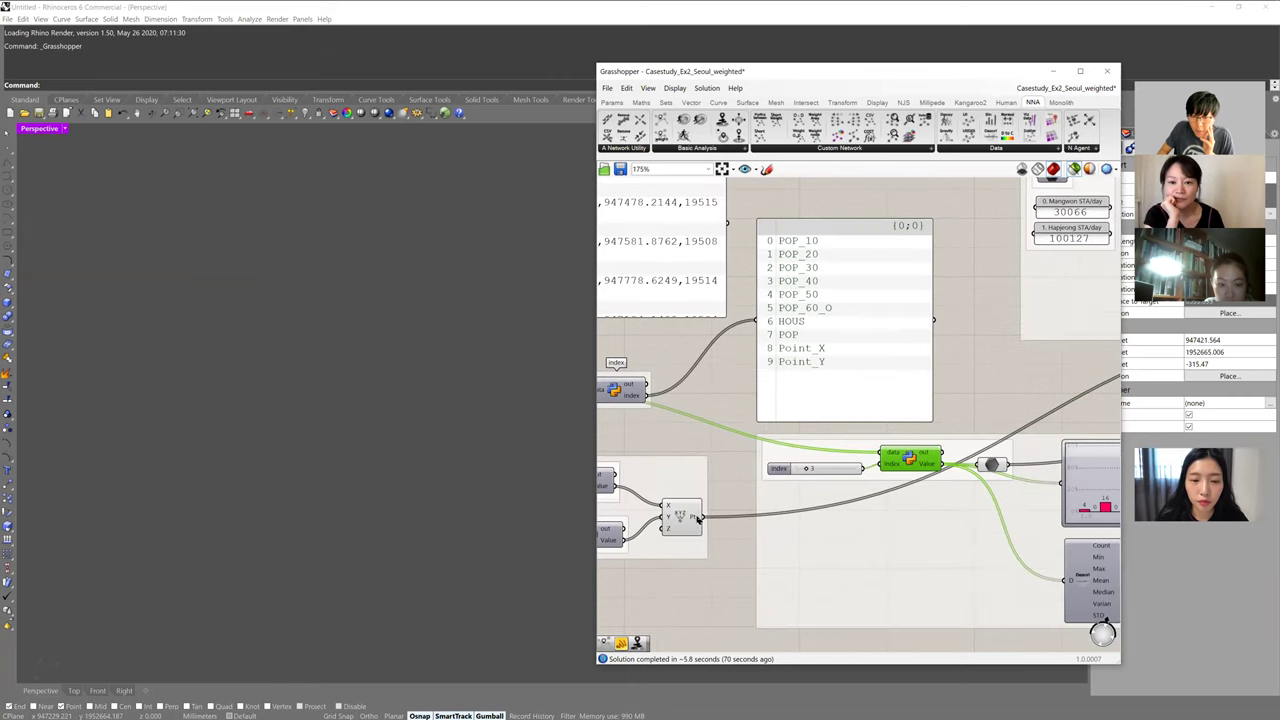
pyautogui.moveTo(699, 518)
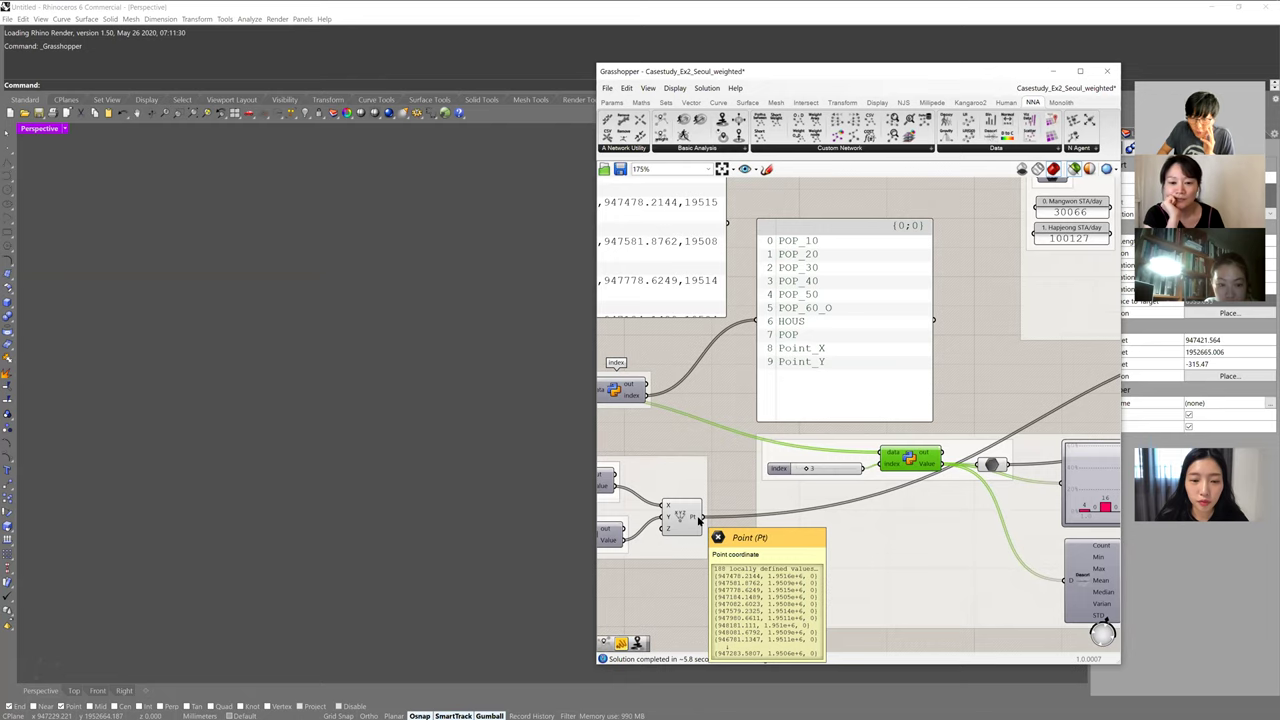
pyautogui.moveTo(999, 467)
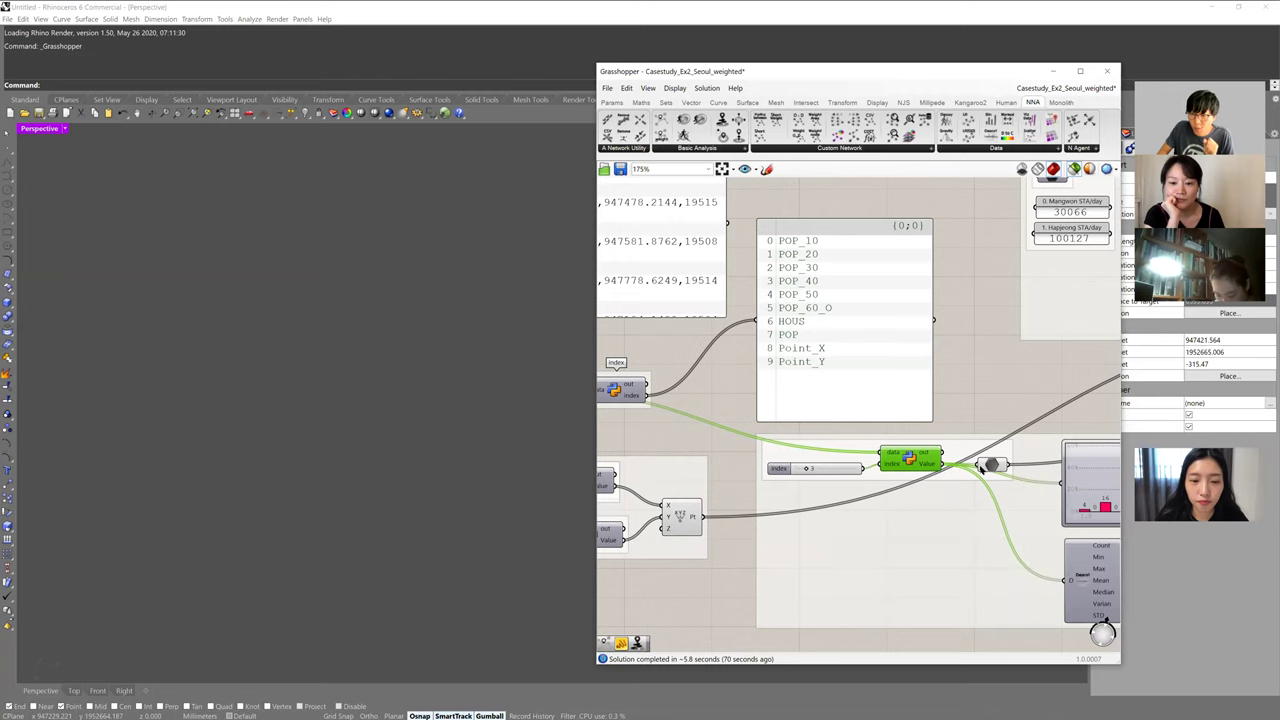
# Inspect the histogram and statistics of the queried column, then compare the constructed points with the value relay
pyautogui.moveTo(923, 451); pyautogui.dragTo(804, 420, button='right')
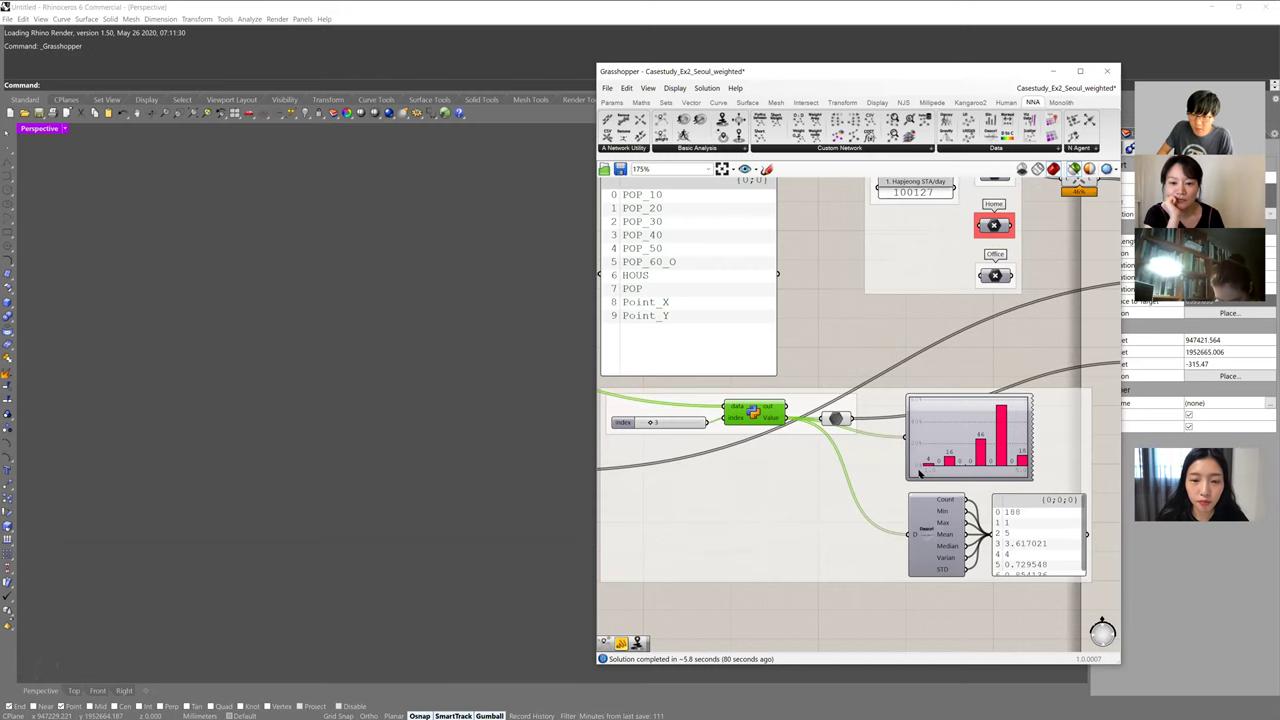
pyautogui.click(914, 545)
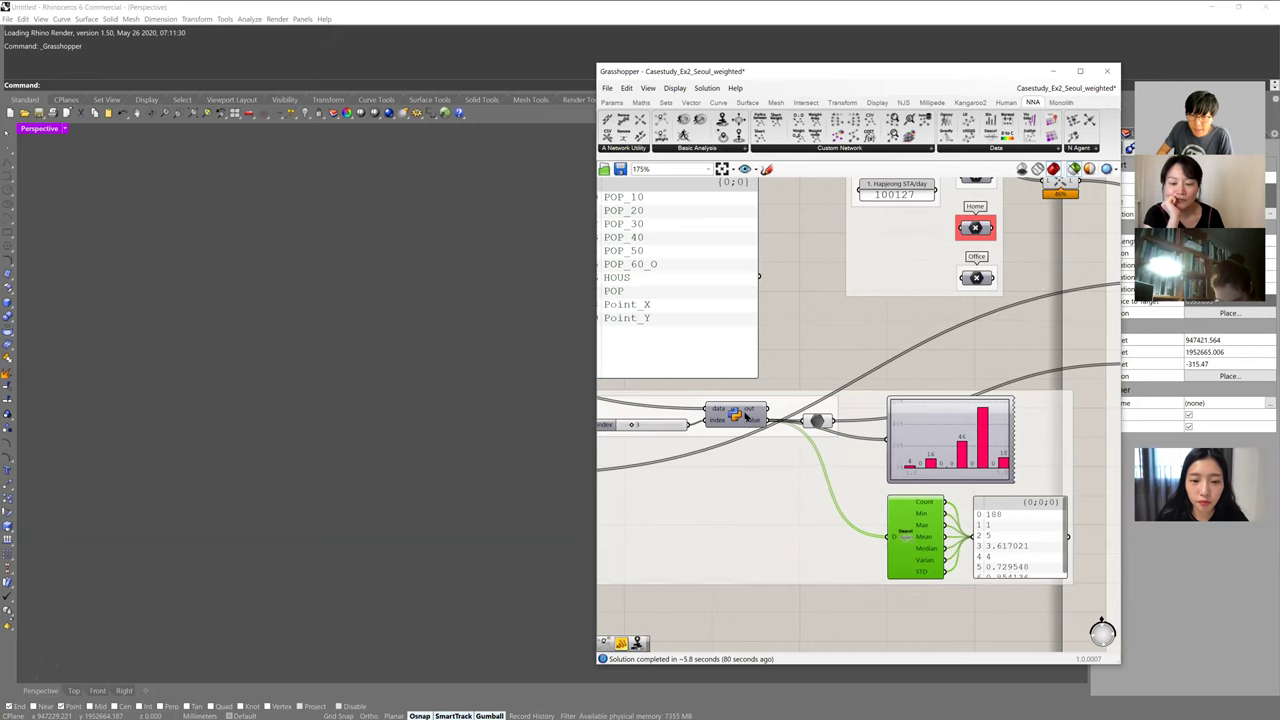
pyautogui.scroll(-2, 752, 461)
pyautogui.moveTo(607, 437); pyautogui.dragTo(685, 482)
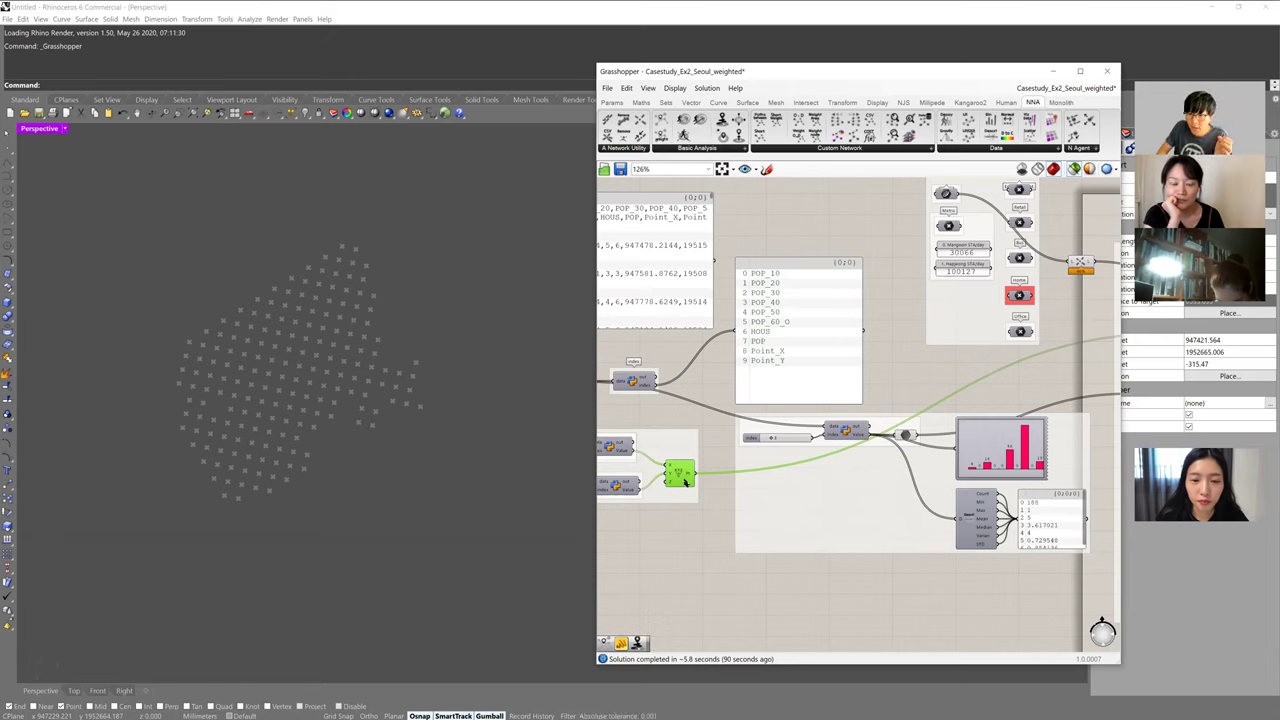
pyautogui.click(905, 437)
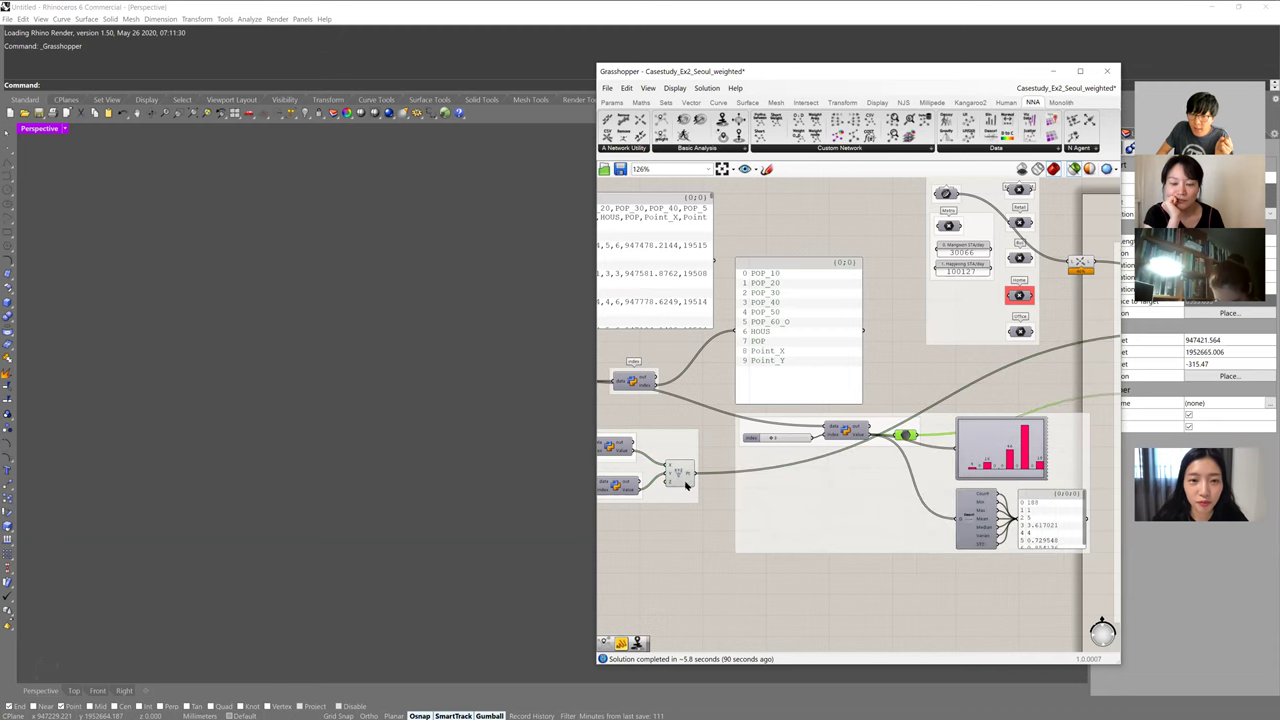
# Connect the queried column values to the OWeight input of the network component in Betweenness (Facilities to Park)
pyautogui.moveTo(990, 371); pyautogui.dragTo(687, 459, button='right')
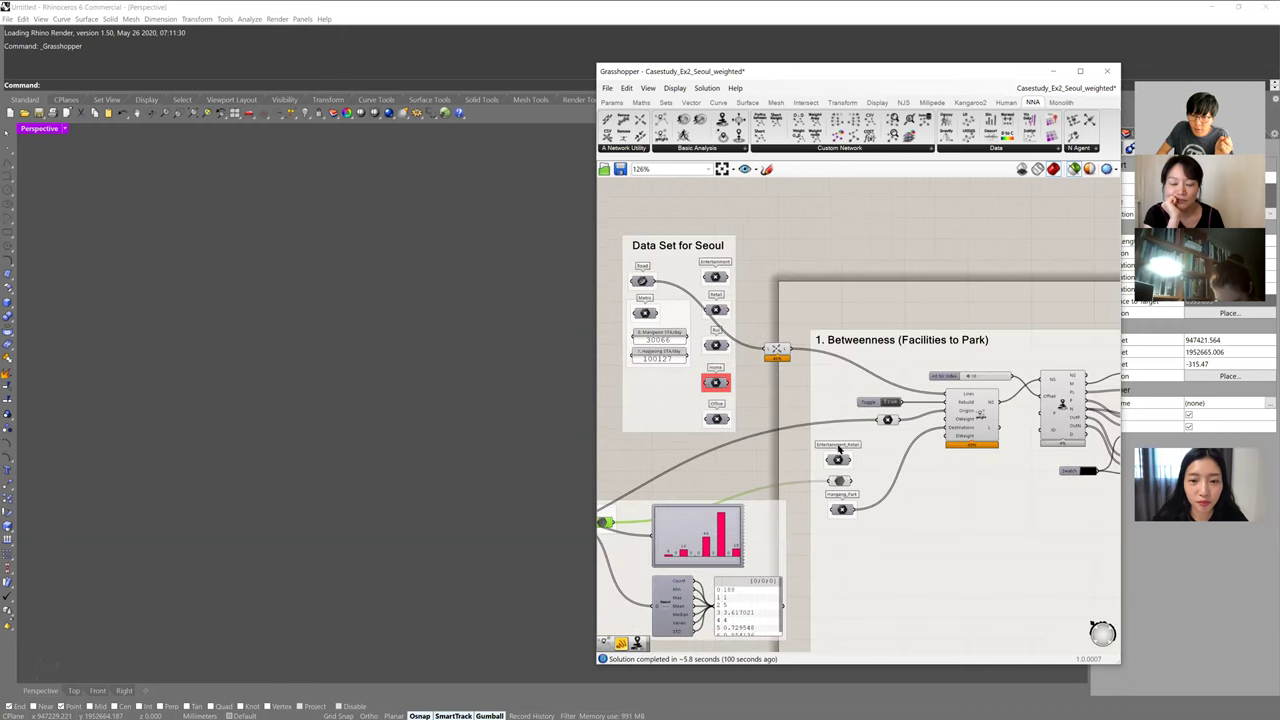
pyautogui.scroll(1, 912, 430)
pyautogui.click(888, 418)
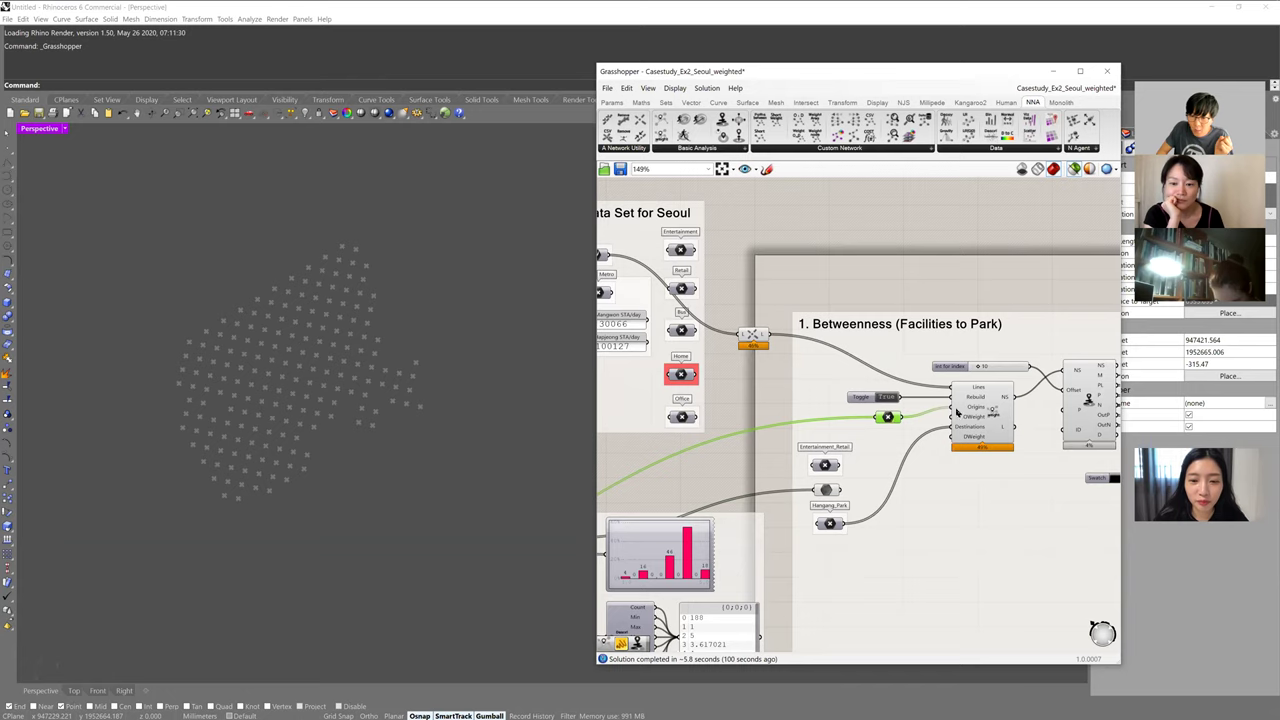
pyautogui.click(826, 489)
pyautogui.moveTo(843, 490); pyautogui.dragTo(955, 419)
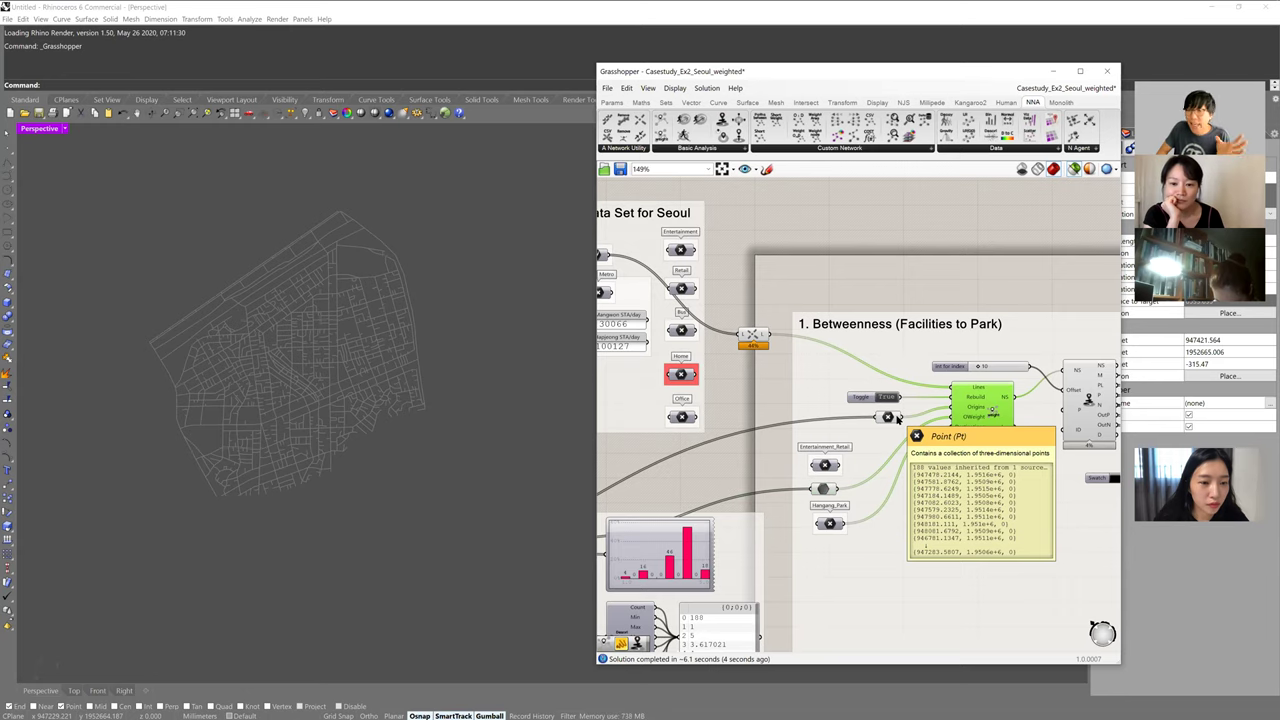
# Examine the Betweenness network component's inputs, including its destination points, and the components around it
pyautogui.scroll(-2, 903, 424)
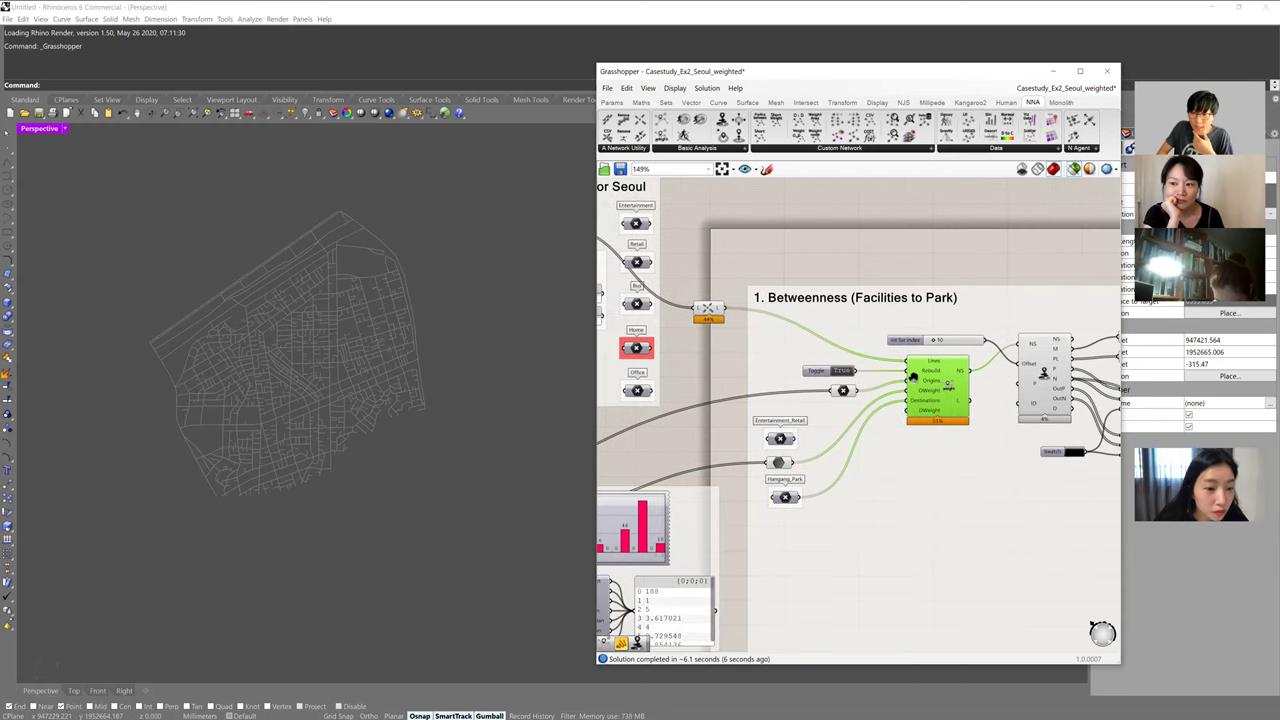
pyautogui.scroll(-1, 912, 383)
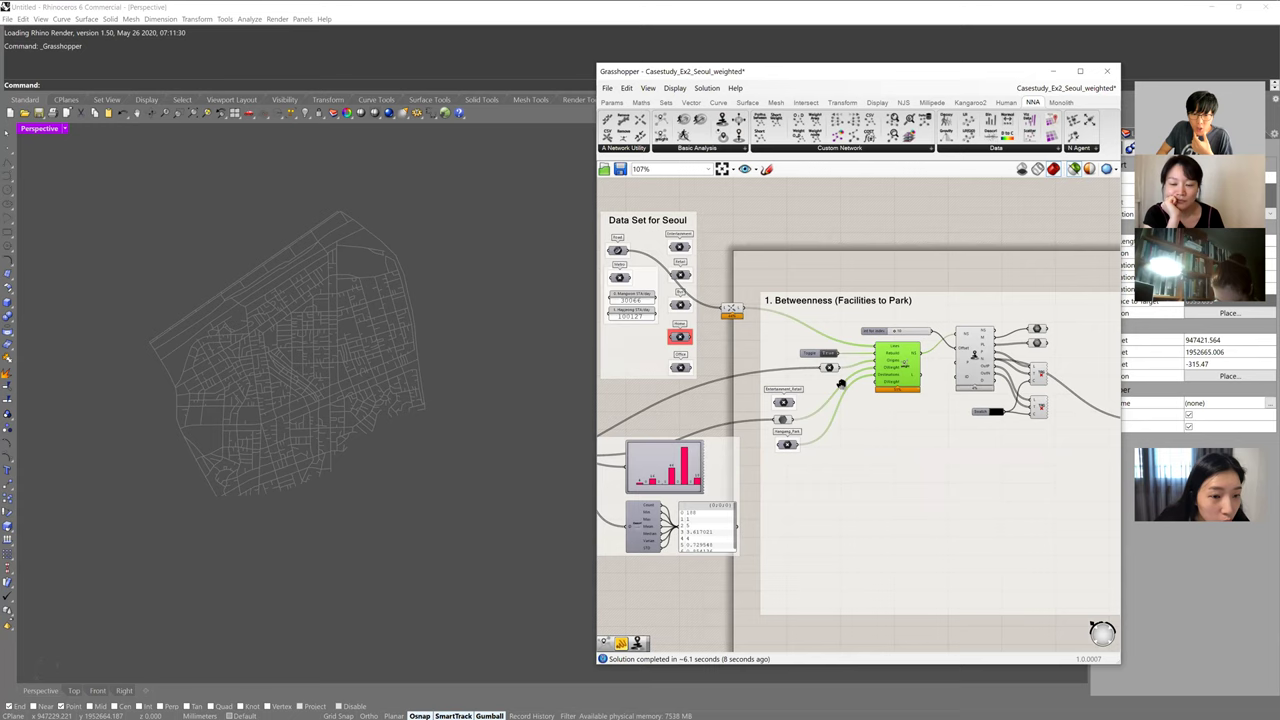
pyautogui.moveTo(840, 383); pyautogui.dragTo(977, 392, button='right')
pyautogui.scroll(-1, 873, 381)
pyautogui.moveTo(873, 381); pyautogui.dragTo(668, 398, button='right')
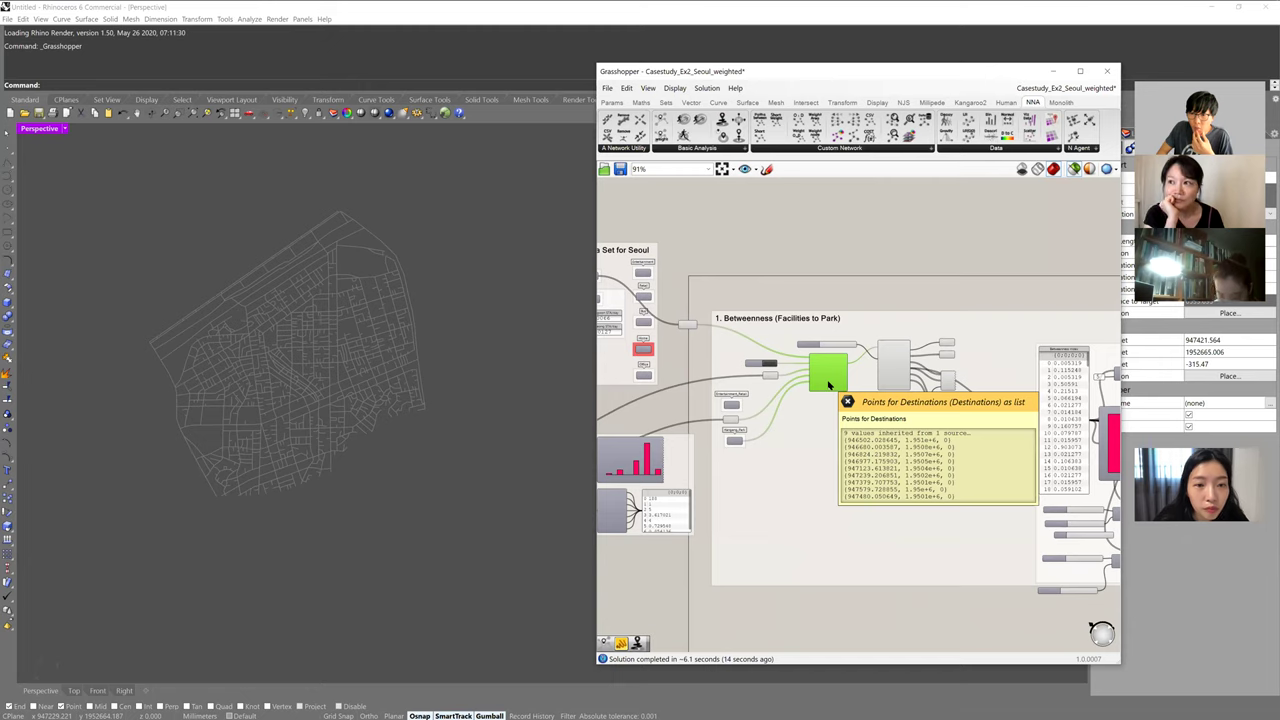
pyautogui.scroll(3, 818, 377)
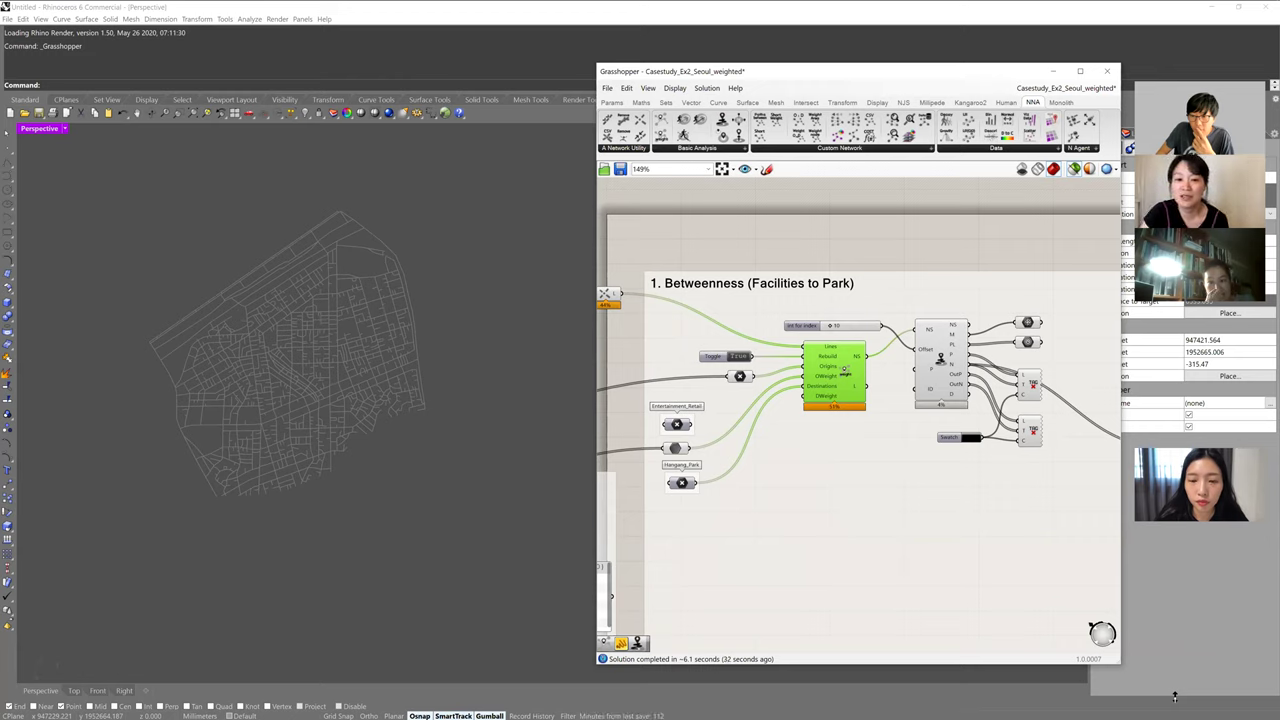
# Add a Panel to the canvas beside the Betweenness (Facilities to Park) group
pyautogui.moveTo(600, 477); pyautogui.dragTo(853, 426, button='right')
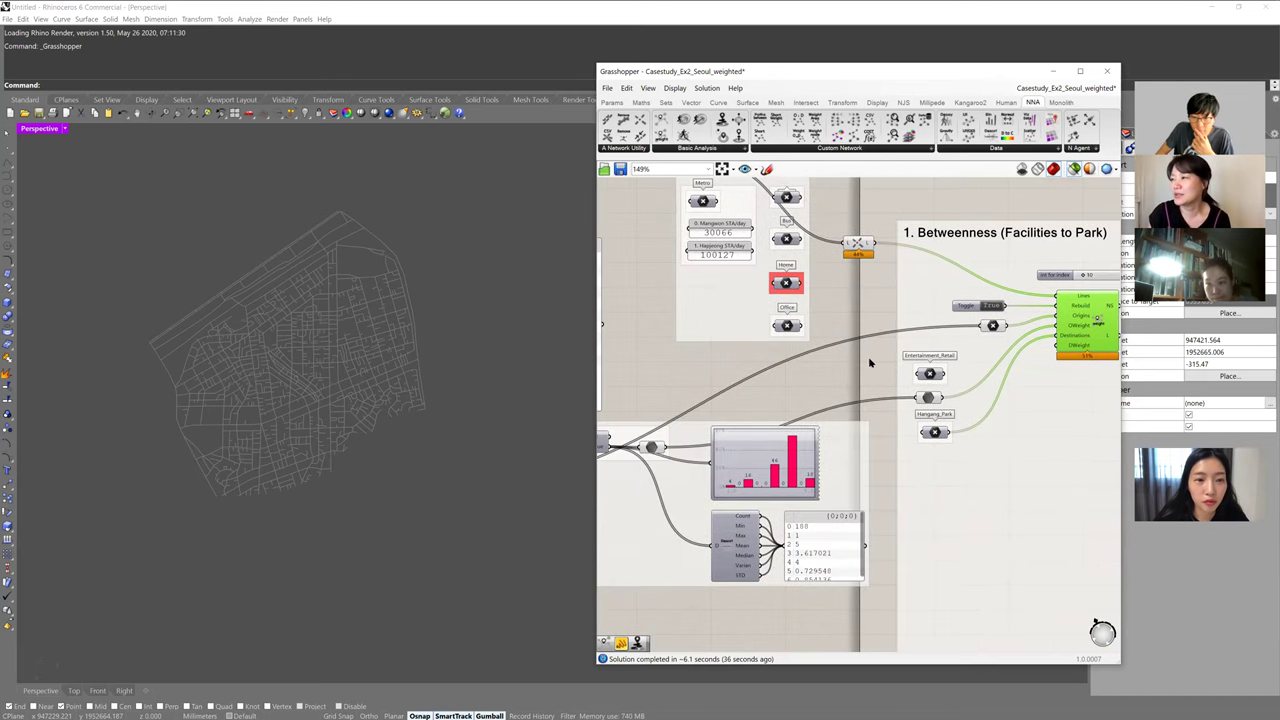
pyautogui.doubleClick(870, 360)
pyautogui.write('panel')
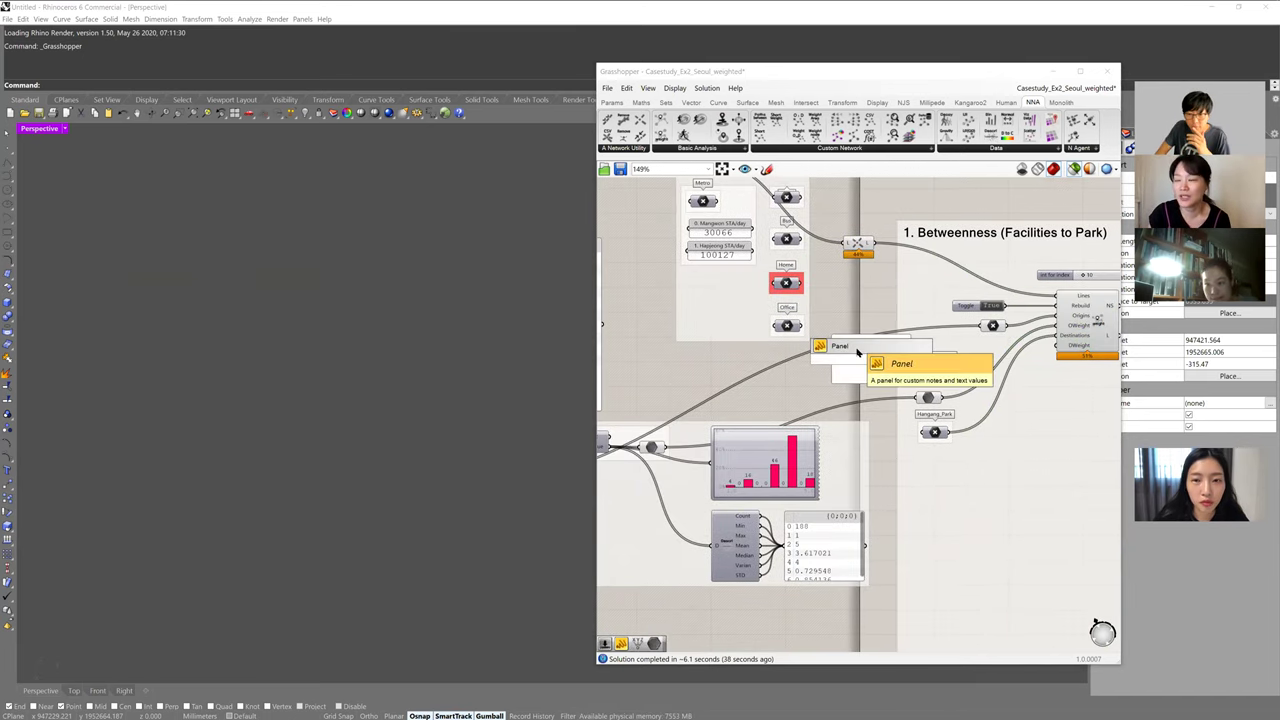
pyautogui.press('Return')
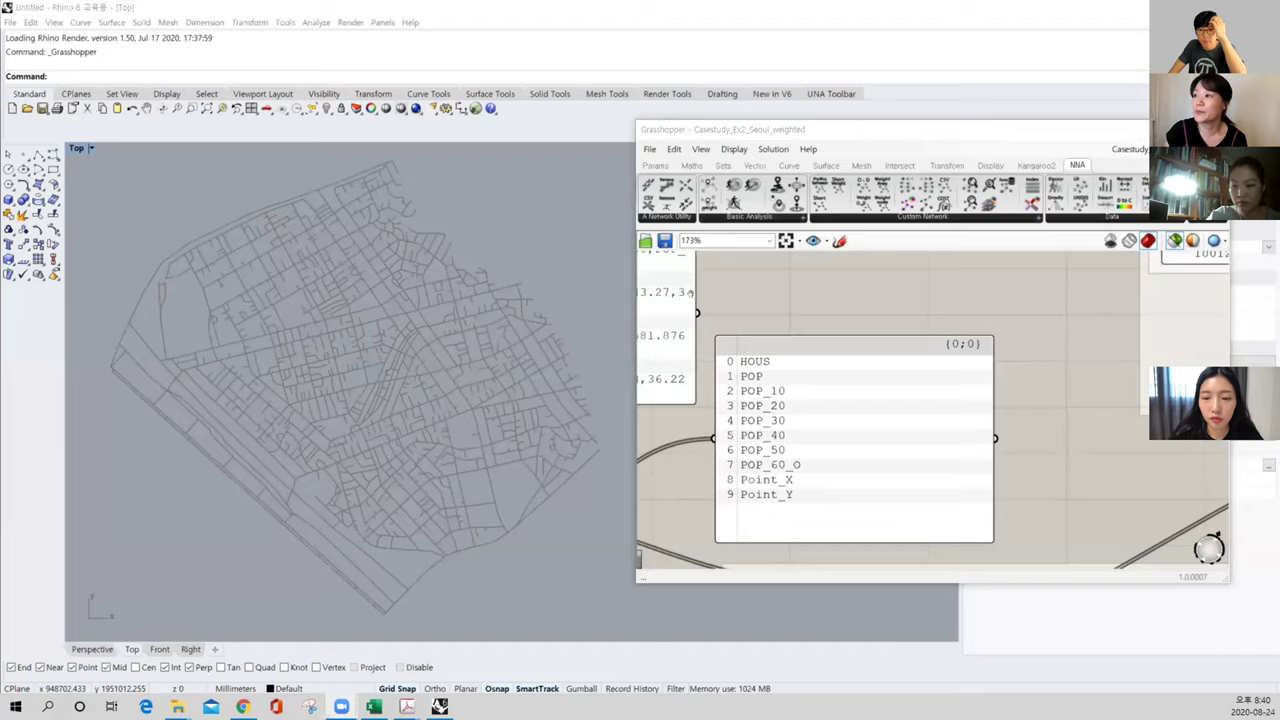
# Examine the column name list from HOUS to Point_Y and its link to the index component
pyautogui.moveTo(794, 304); pyautogui.dragTo(748, 313, button='right')
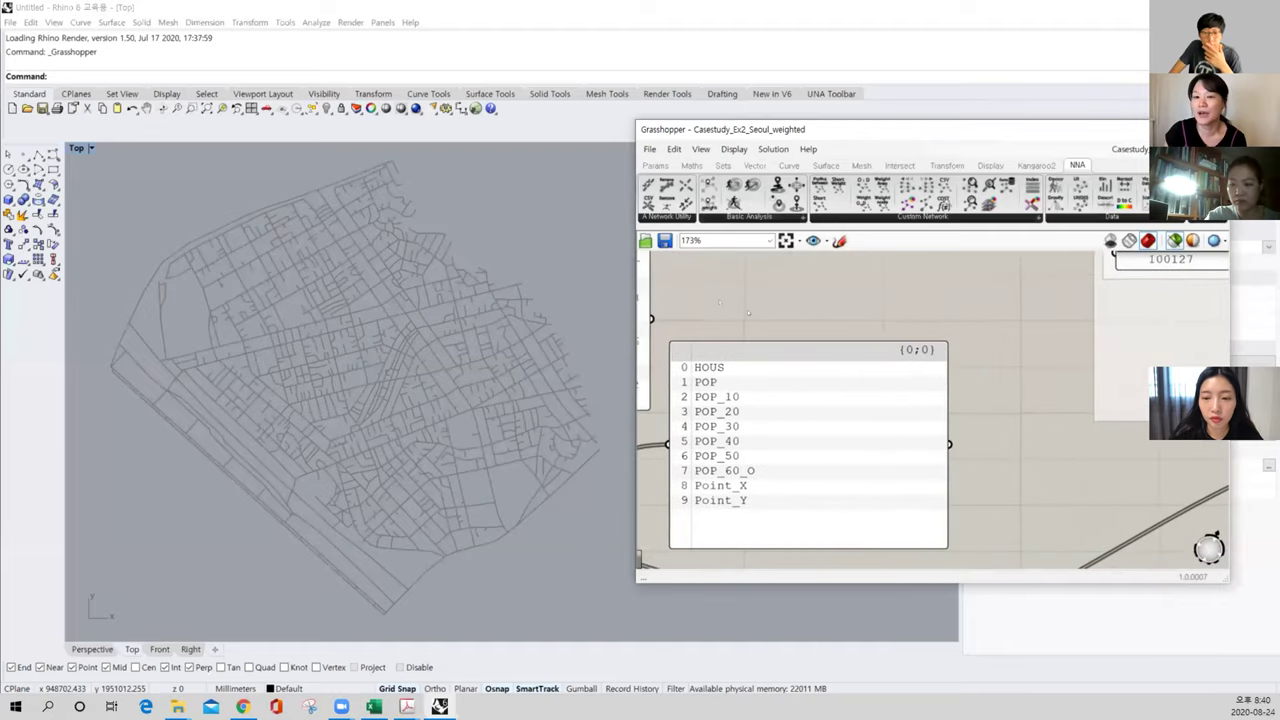
pyautogui.scroll(-3, 794, 385)
pyautogui.moveTo(790, 400)
pyautogui.mouseDown(button='right')
pyautogui.moveTo(821, 384)
pyautogui.moveTo(790, 408)
pyautogui.moveTo(766, 399)
pyautogui.mouseUp(button='right')
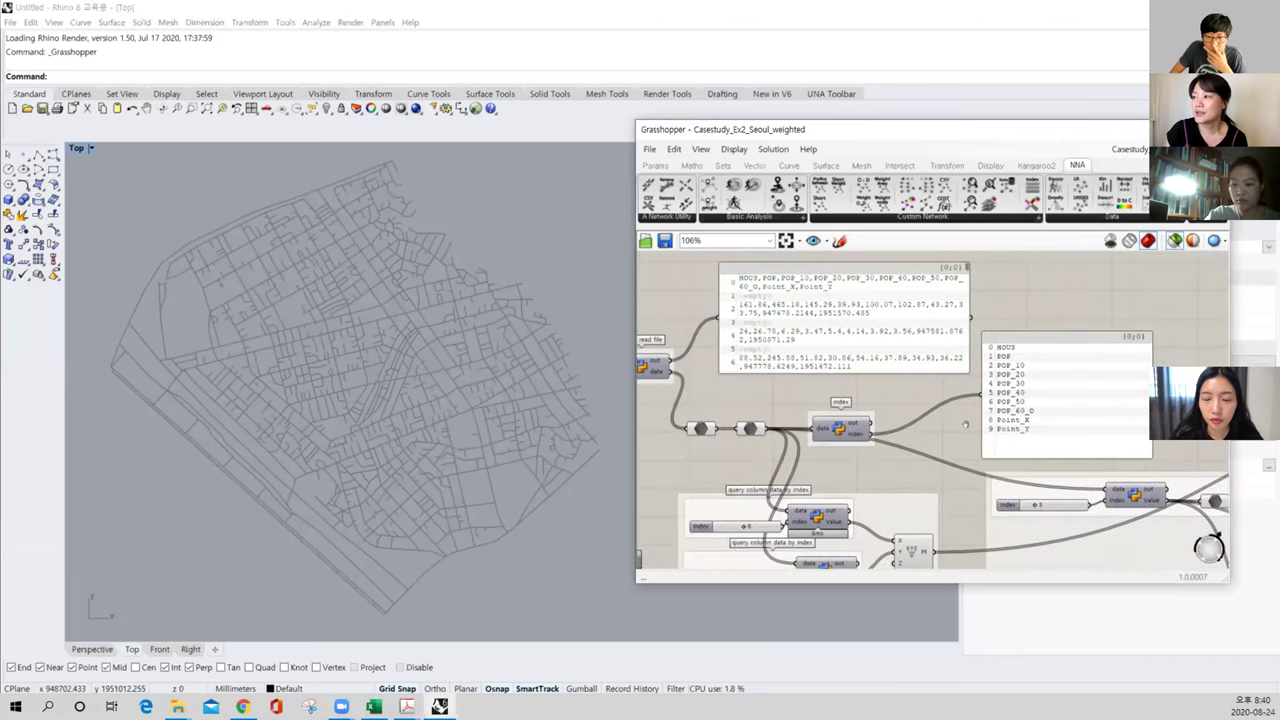
pyautogui.moveTo(786, 423); pyautogui.dragTo(795, 427, button='right')
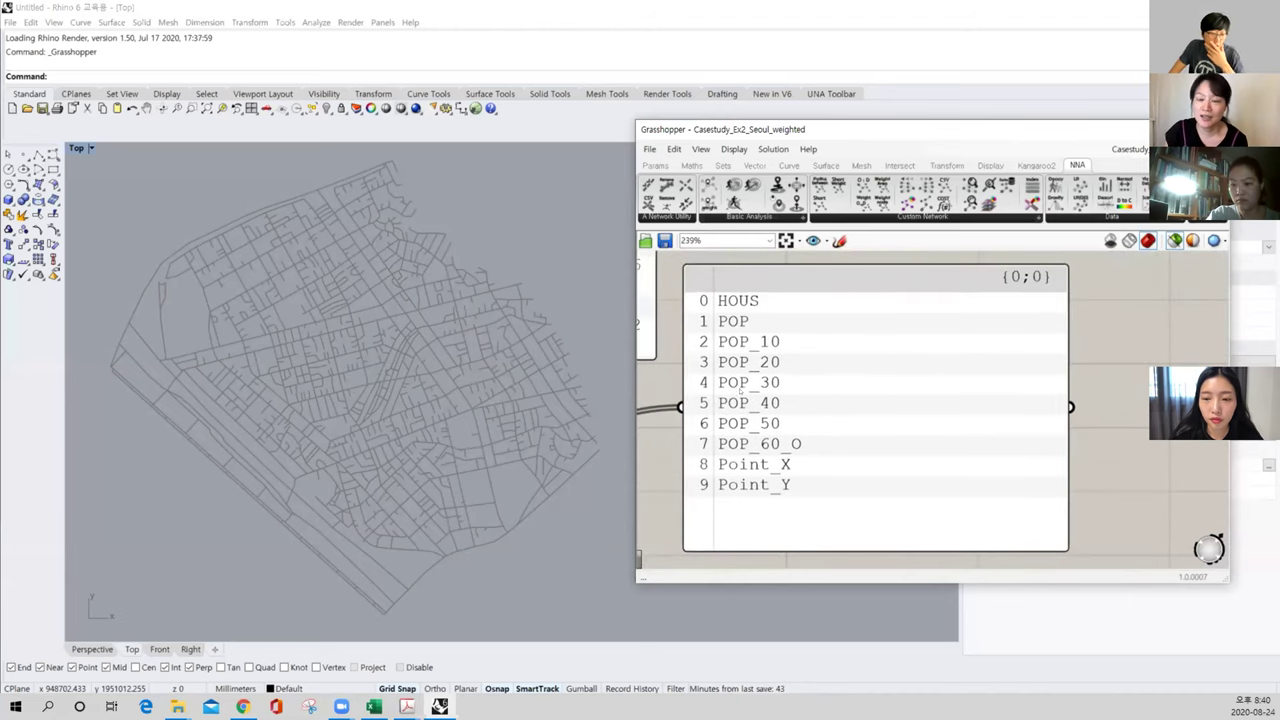
pyautogui.moveTo(731, 464); pyautogui.dragTo(762, 472, button='right')
pyautogui.moveTo(305, 491); pyautogui.dragTo(311, 511, button='right')
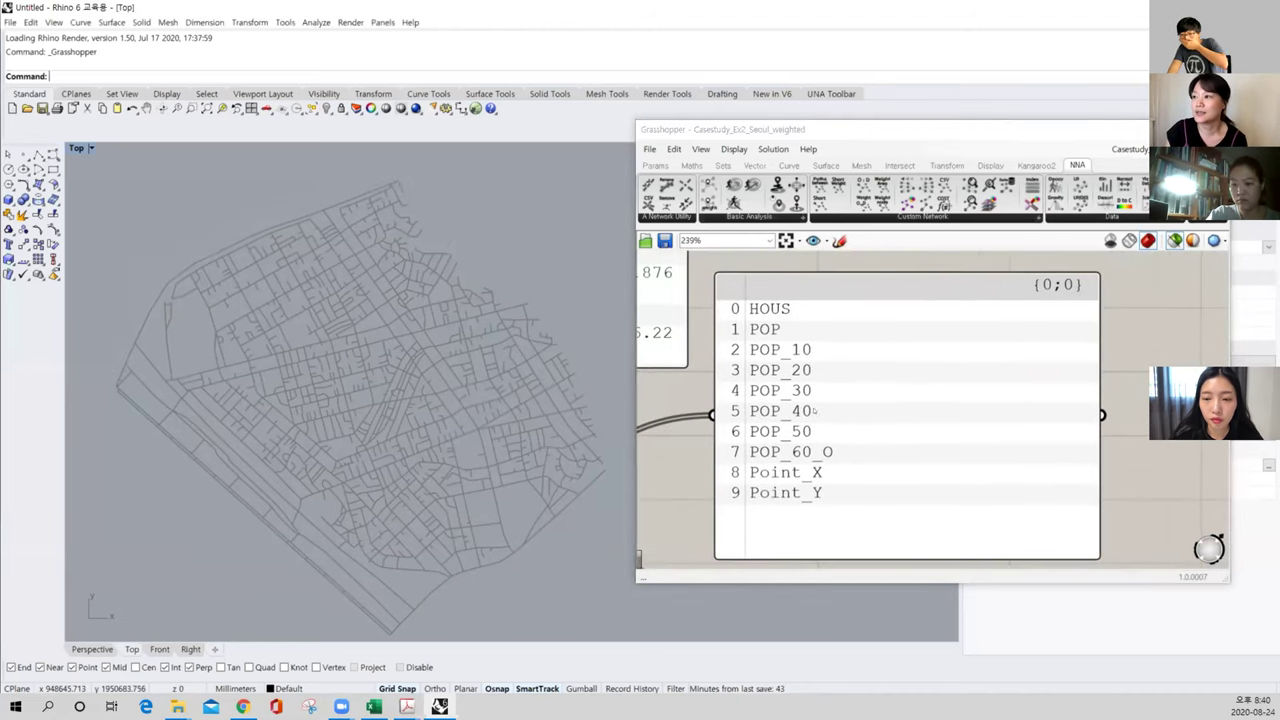
# Show the constructed points with the street network by selecting the Construct Point and network line components
pyautogui.moveTo(817, 411); pyautogui.dragTo(963, 411, button='right')
pyautogui.scroll(-4, 950, 422)
pyautogui.moveTo(786, 507); pyautogui.dragTo(989, 452, button='right')
pyautogui.moveTo(1093, 476); pyautogui.dragTo(897, 409, button='right')
pyautogui.click(834, 481)
pyautogui.click(506, 492)
pyautogui.moveTo(1040, 411); pyautogui.dragTo(792, 509, button='right')
pyautogui.scroll(-3, 934, 443)
pyautogui.click(1051, 345)
# Examine how the constructed population points are distributed over the street network in the Top viewport
pyautogui.moveTo(508, 443); pyautogui.dragTo(547, 423, button='right')
pyautogui.scroll(4, 366, 420)
pyautogui.moveTo(366, 420); pyautogui.dragTo(444, 438, button='right')
pyautogui.scroll(2, 388, 420)
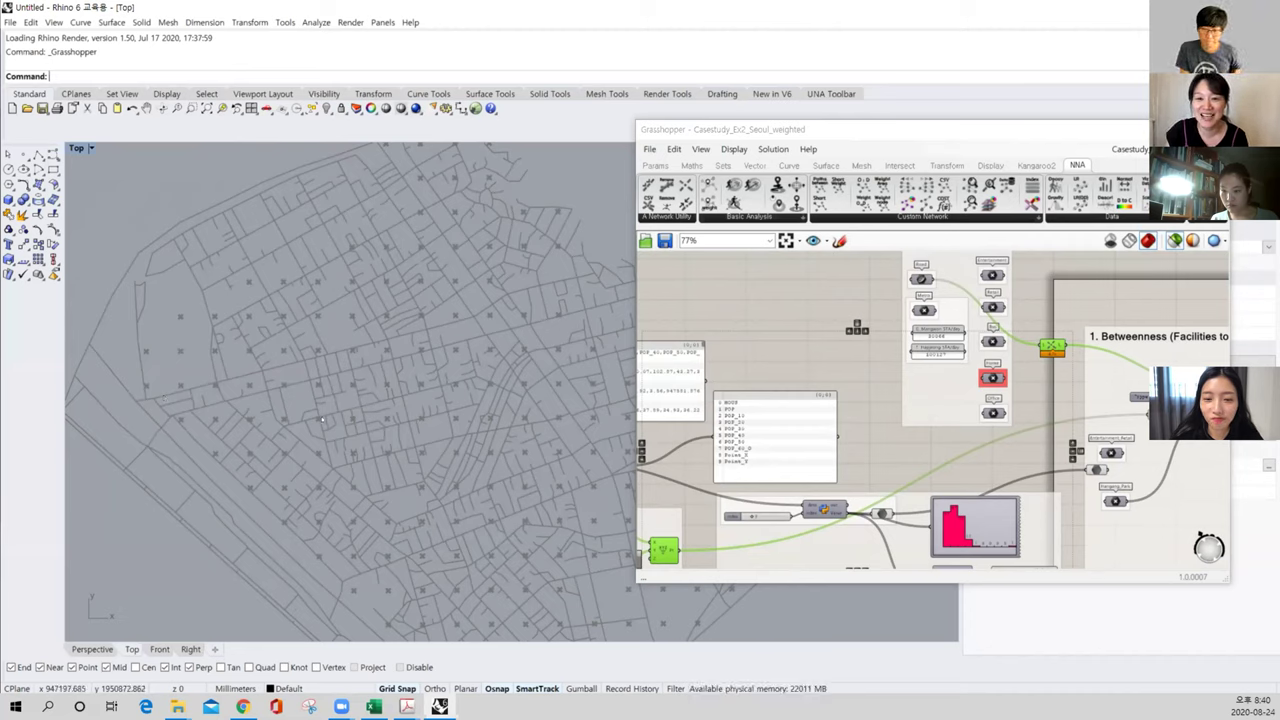
pyautogui.moveTo(332, 441); pyautogui.dragTo(311, 401, button='right')
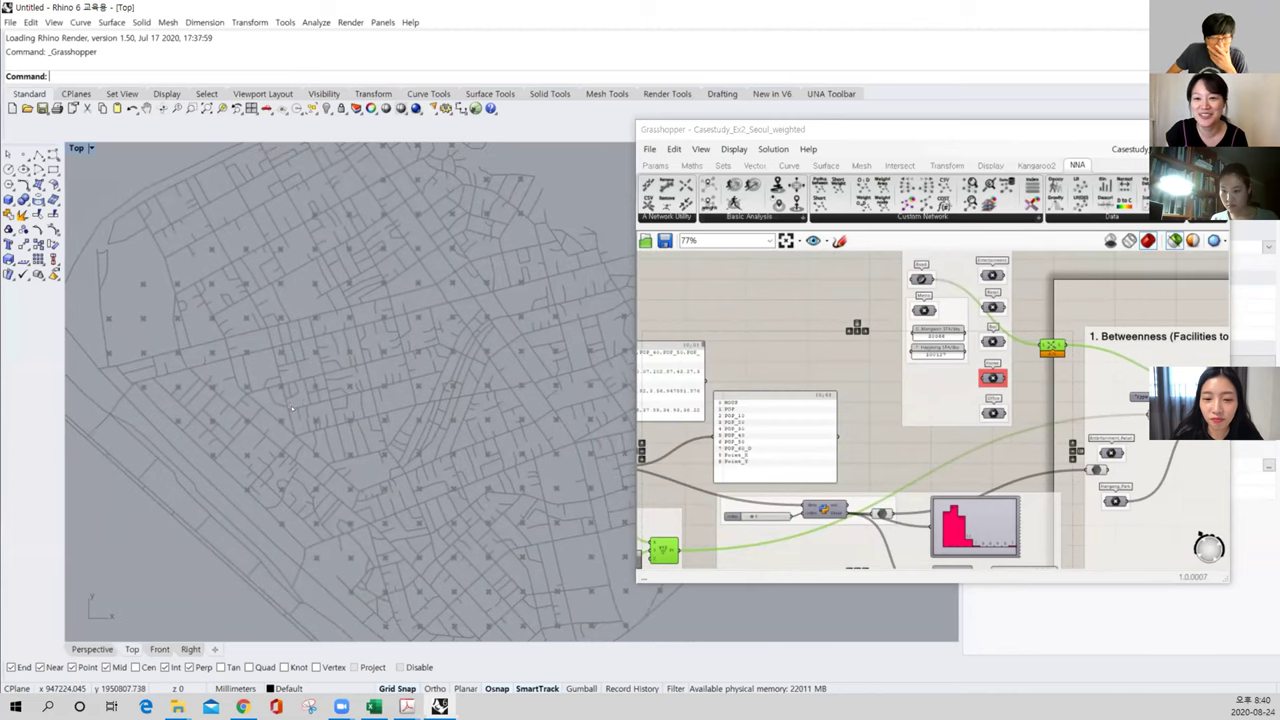
pyautogui.scroll(-6, 311, 401)
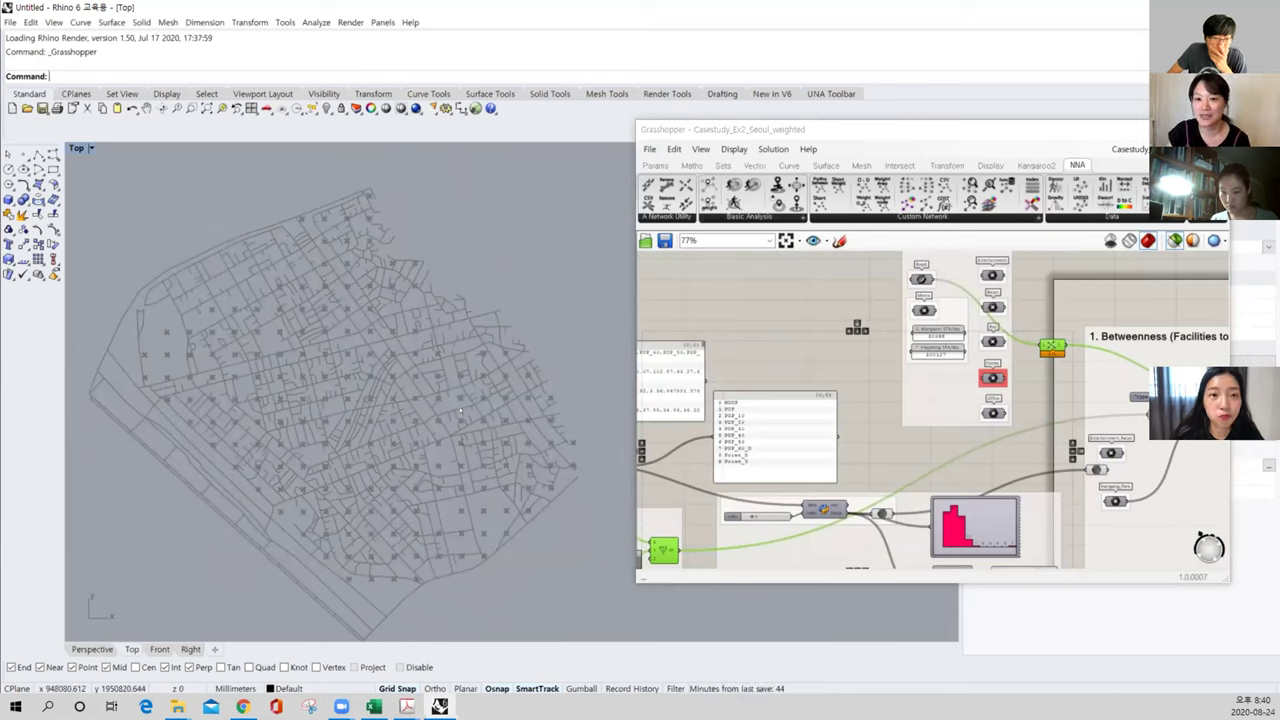
pyautogui.moveTo(399, 364); pyautogui.dragTo(354, 262, button='right')
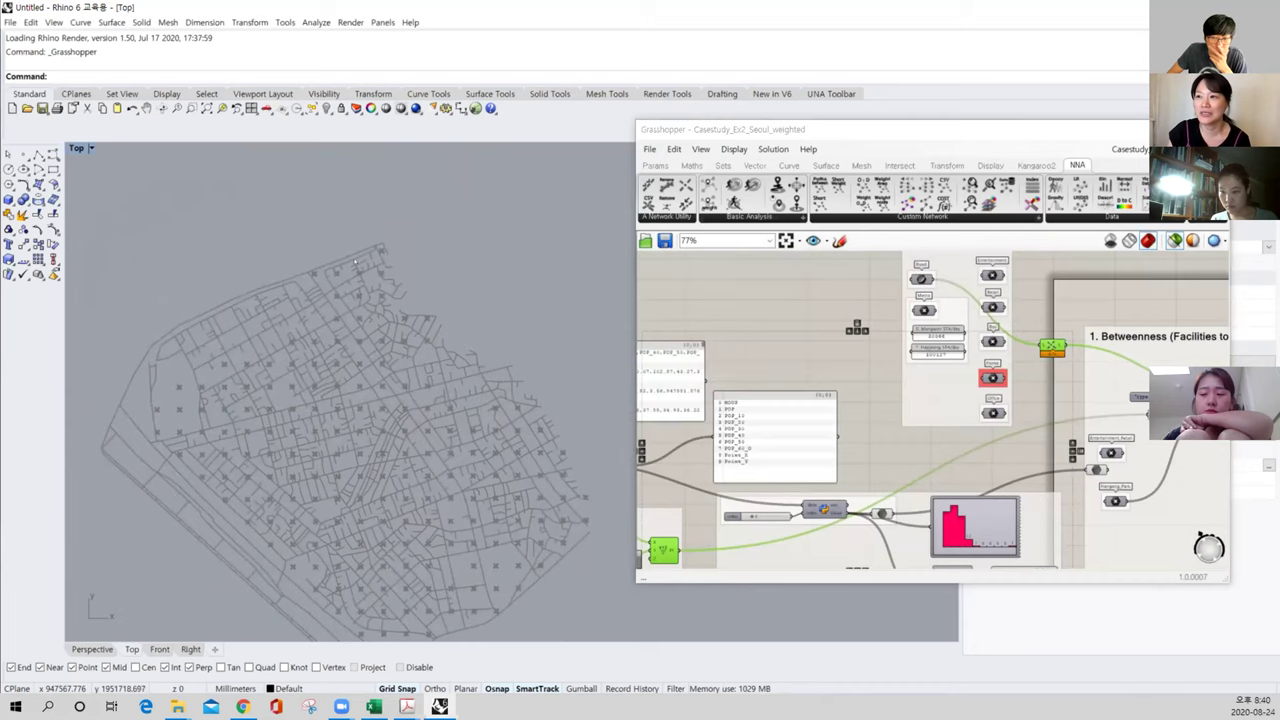
pyautogui.keyDown('ctrl'); pyautogui.keyDown('shift'); pyautogui.moveTo(397, 229); pyautogui.dragTo(406, 546, button='right'); pyautogui.keyUp('shift'); pyautogui.keyUp('ctrl')
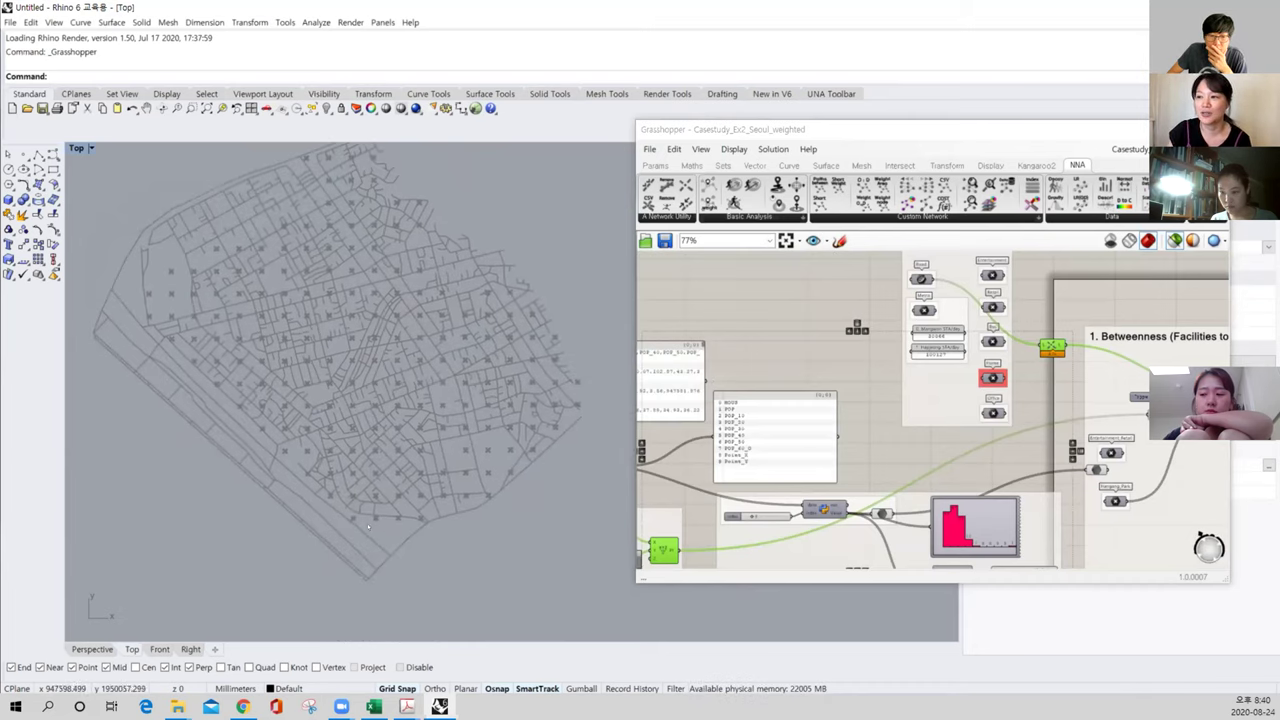
pyautogui.scroll(5, 430, 494)
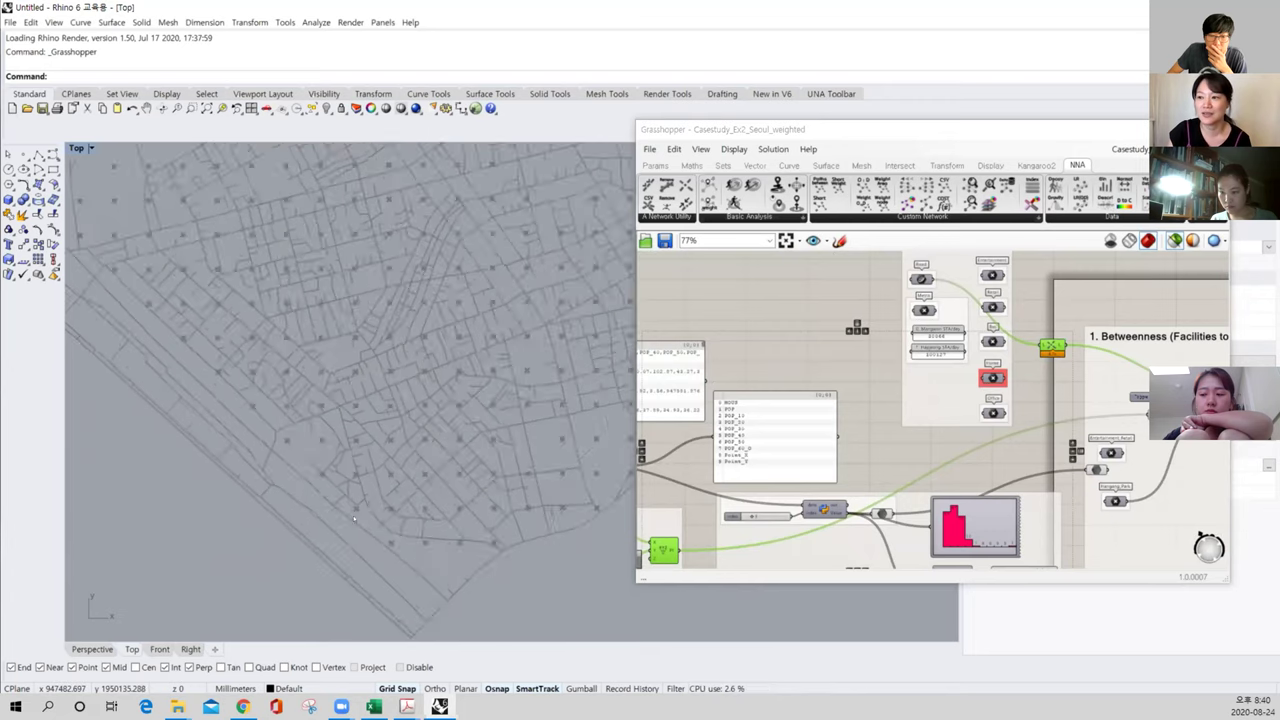
pyautogui.scroll(1, 357, 519)
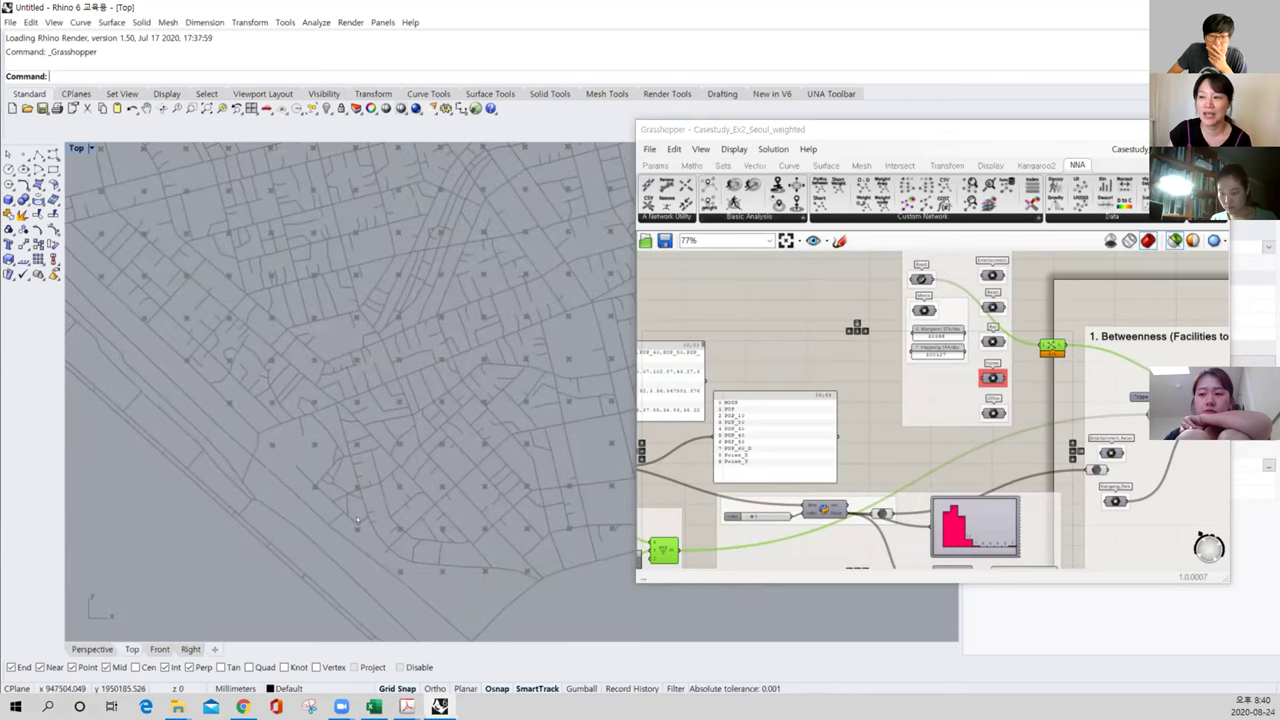
pyautogui.scroll(1, 357, 529)
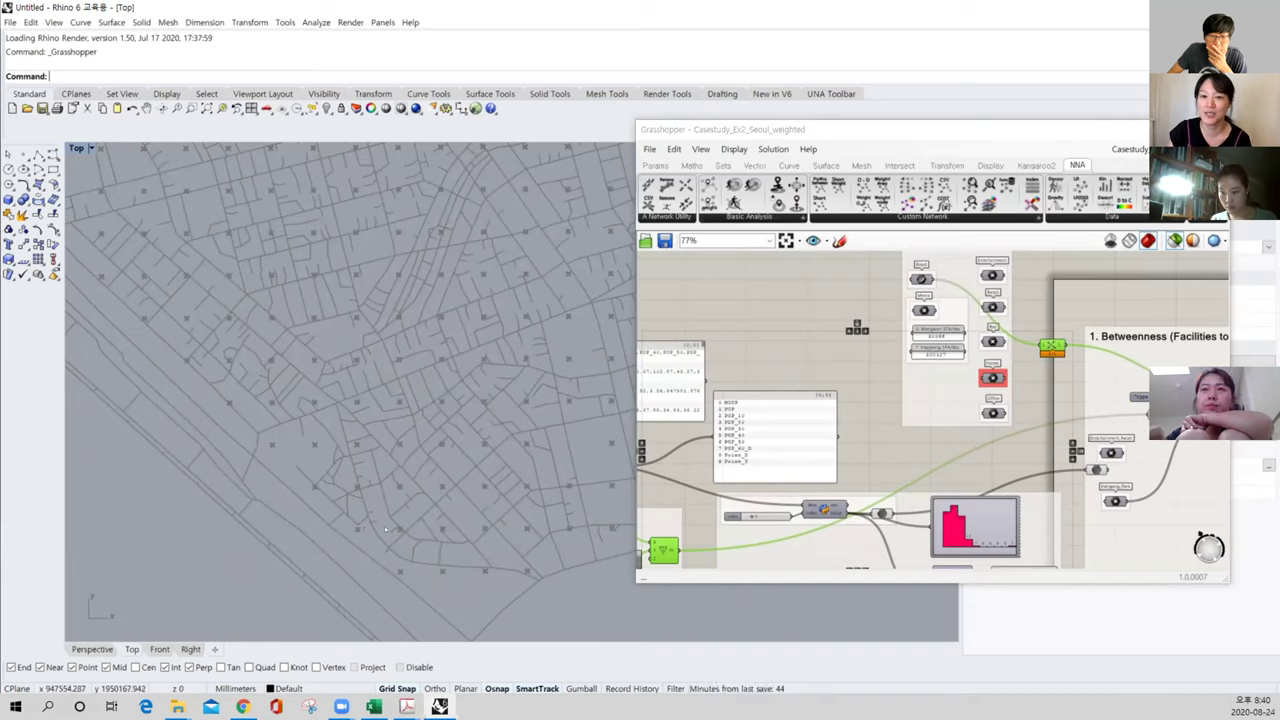
# Review the CSV reading chain, from the file path and read file component to the index component and column names
pyautogui.scroll(5, 759, 401)
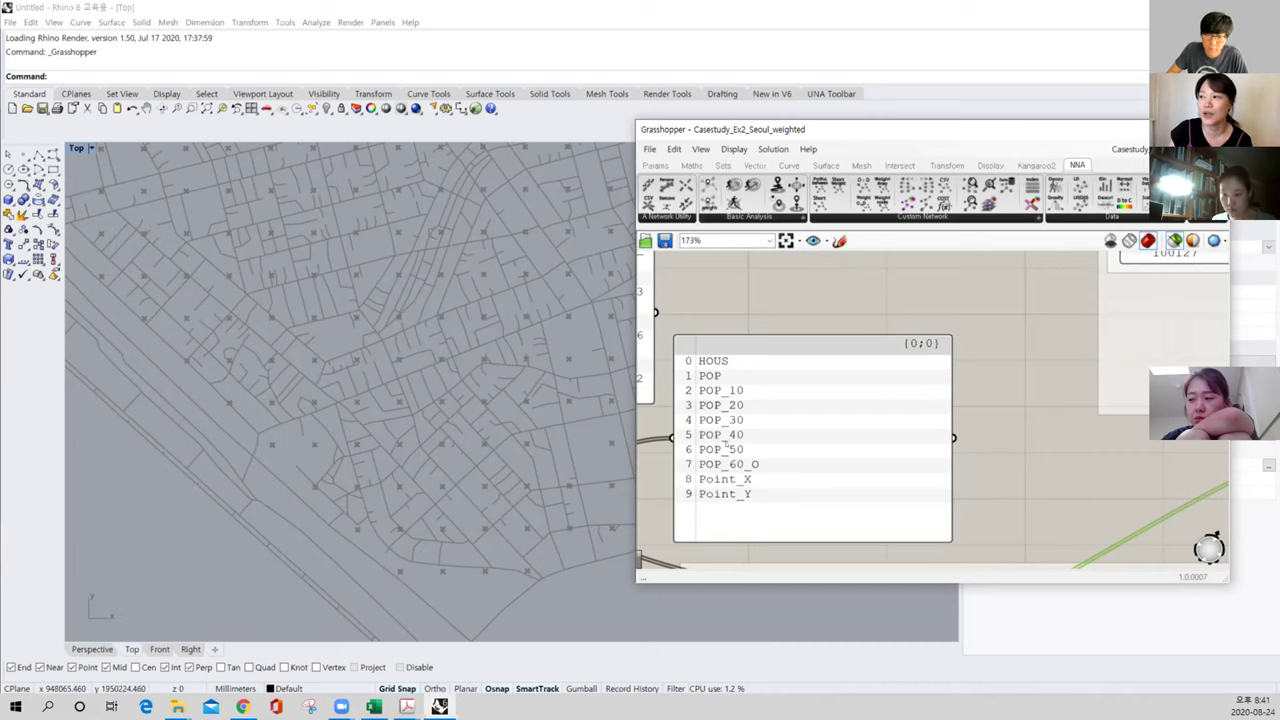
pyautogui.scroll(-4, 725, 451)
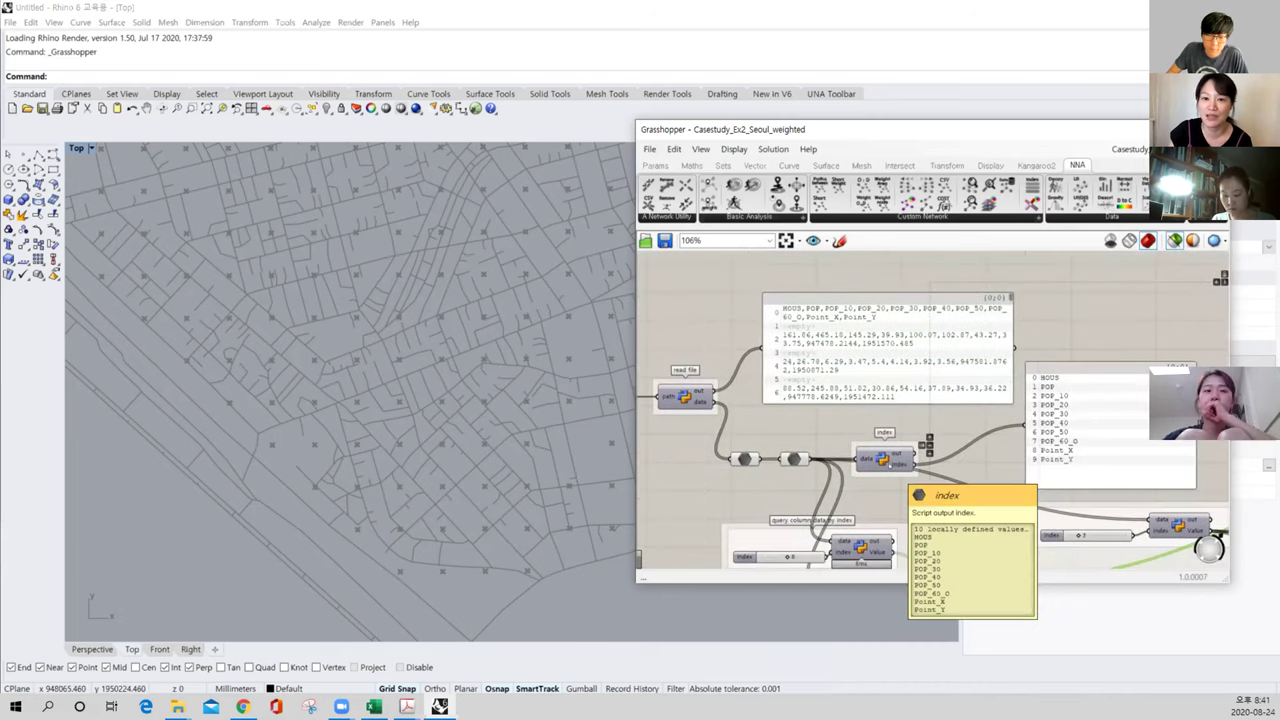
pyautogui.moveTo(858, 461); pyautogui.dragTo(883, 456, button='right')
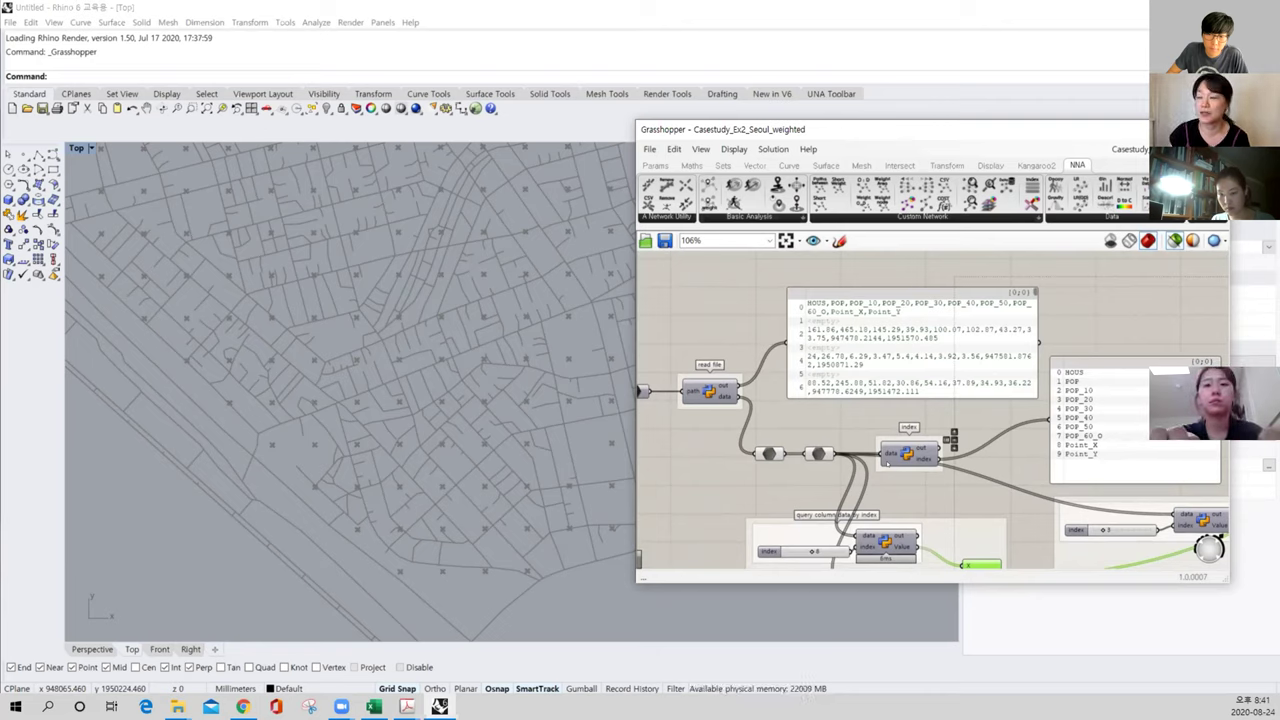
pyautogui.moveTo(666, 432); pyautogui.dragTo(799, 447, button='right')
pyautogui.moveTo(975, 450); pyautogui.dragTo(875, 440, button='right')
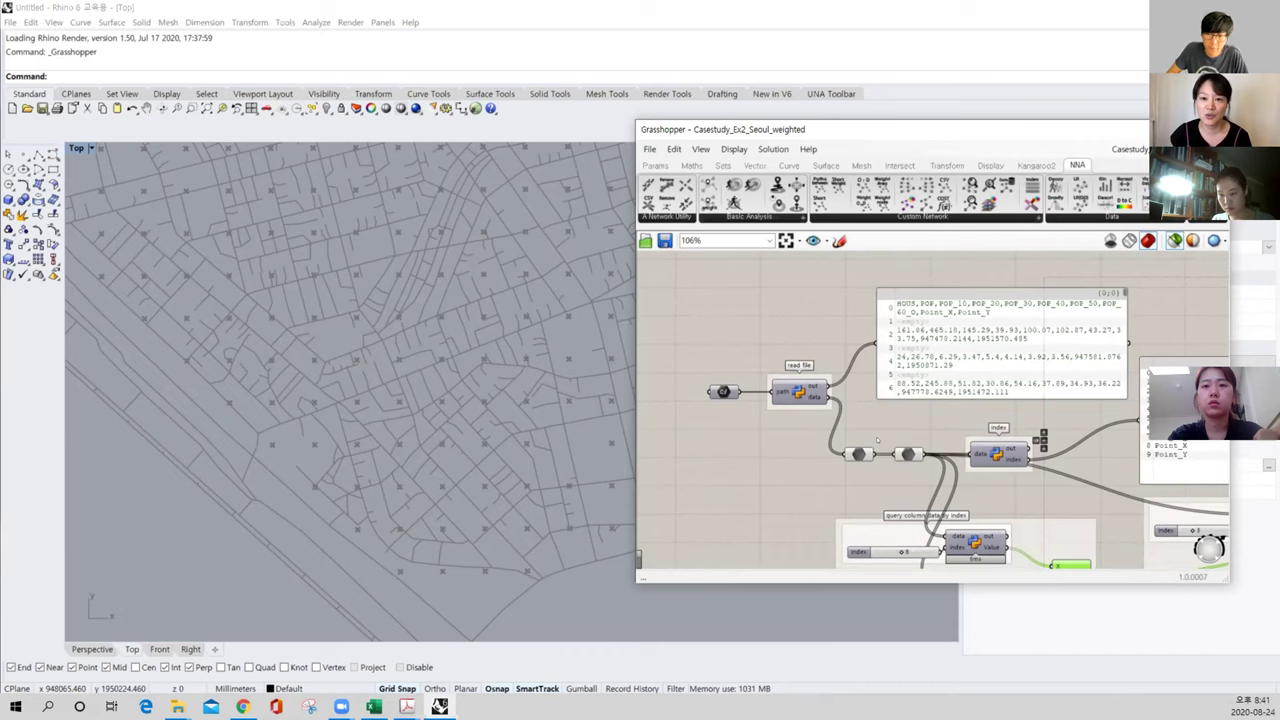
pyautogui.moveTo(1056, 483); pyautogui.dragTo(736, 491, button='right')
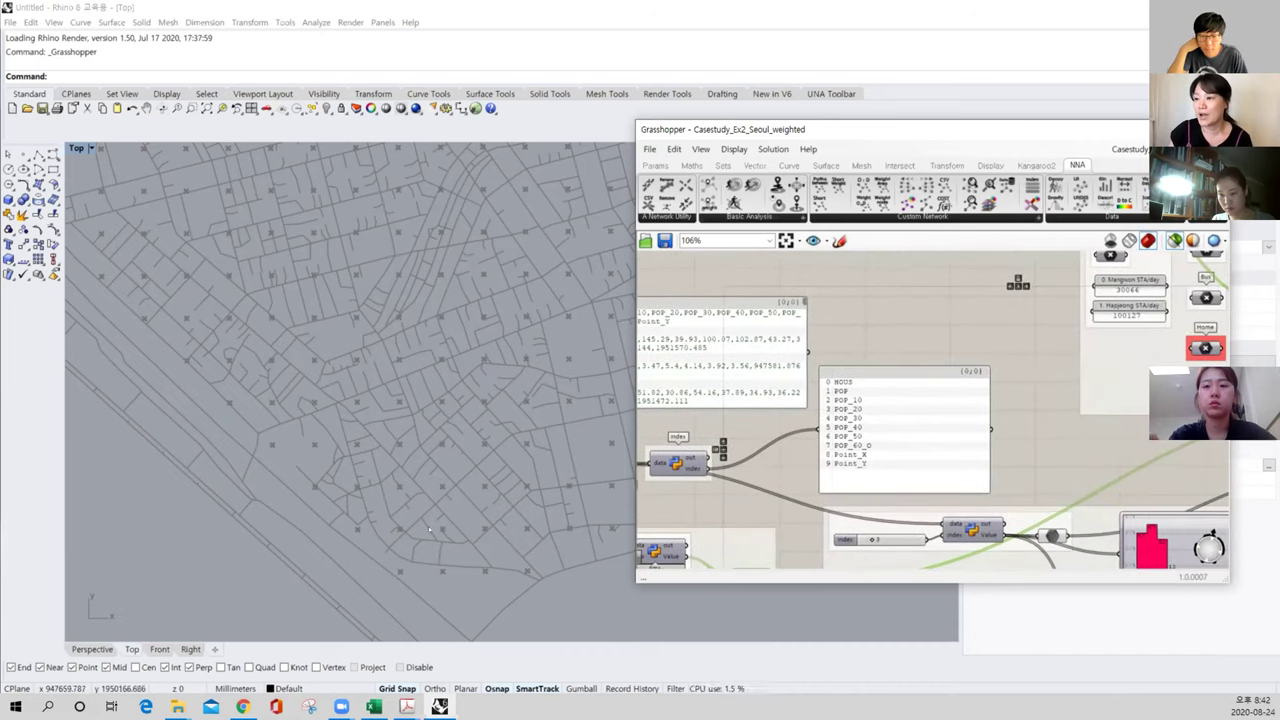
# Preview the analysis results by selecting the uppermost output container in Betweenness (Facilities to Park)
pyautogui.moveTo(440, 538); pyautogui.dragTo(440, 515, button='right')
pyautogui.moveTo(1005, 392); pyautogui.dragTo(832, 452, button='right')
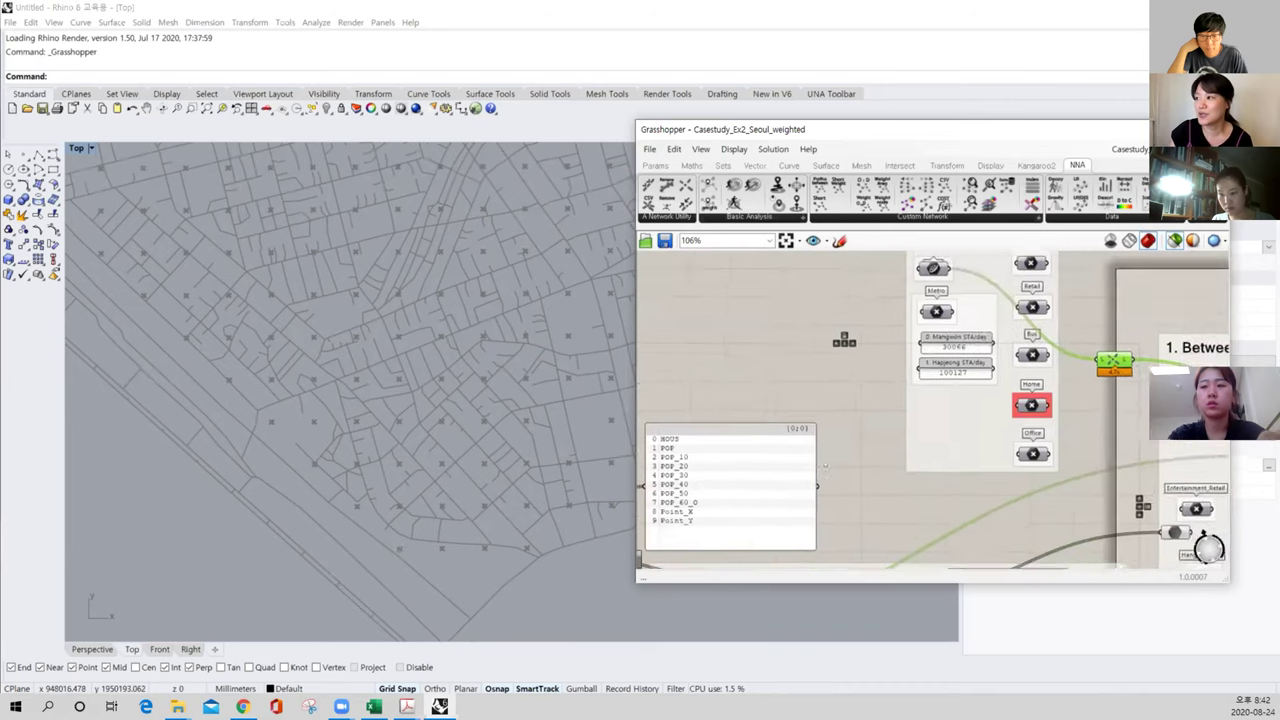
pyautogui.scroll(-2, 832, 452)
pyautogui.moveTo(1010, 445); pyautogui.dragTo(667, 448, button='right')
pyautogui.moveTo(889, 451); pyautogui.dragTo(871, 447, button='right')
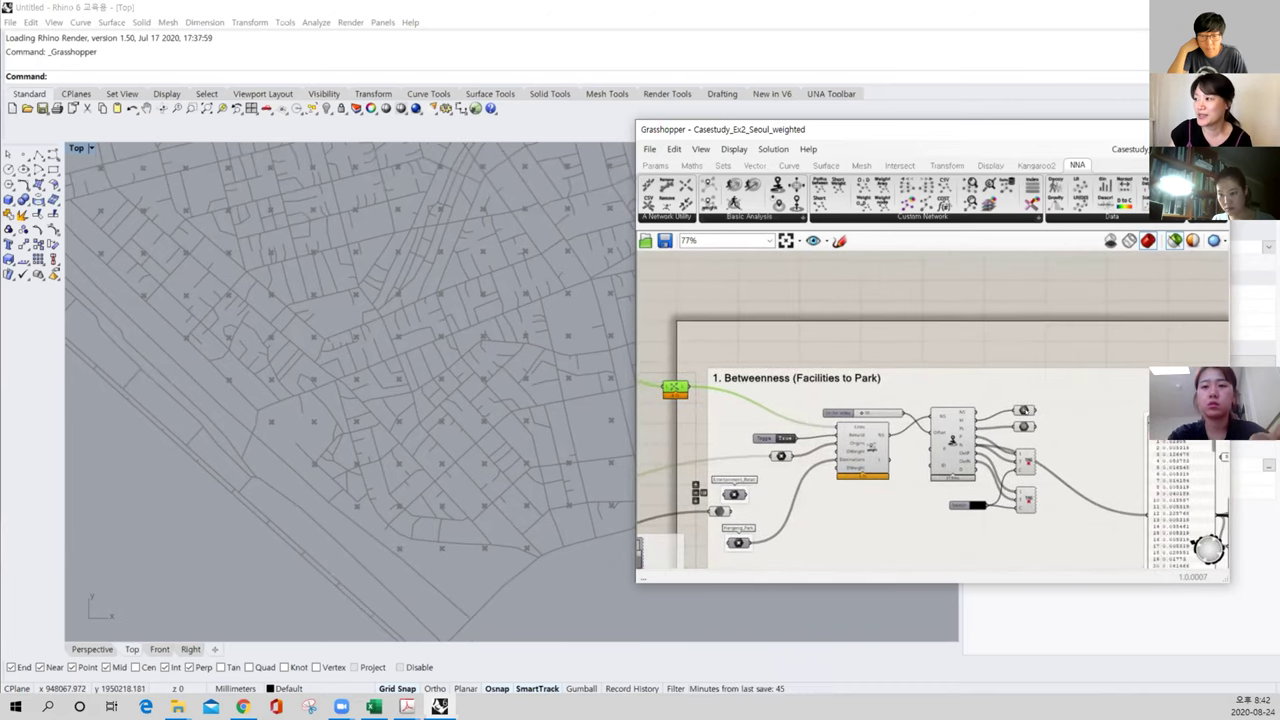
pyautogui.click(1025, 411)
# Inspect the coloured result nodes against the population points and street lines across the whole site
pyautogui.scroll(4, 440, 530)
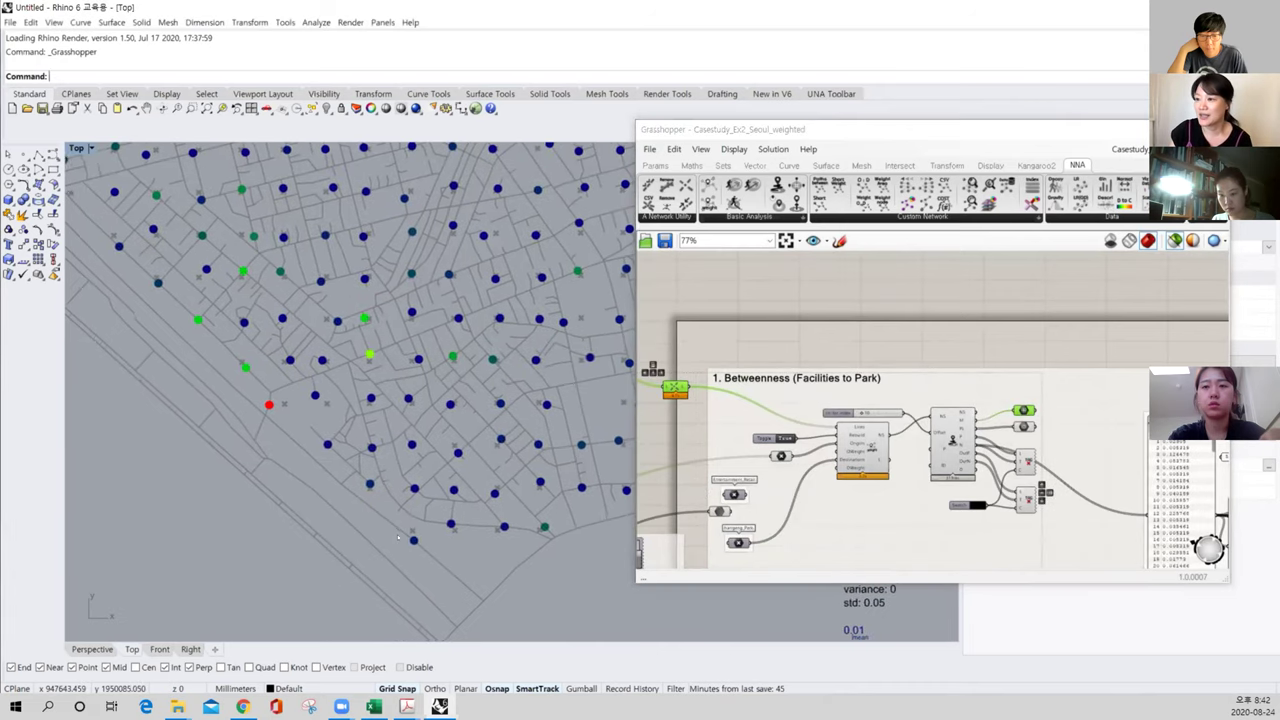
pyautogui.scroll(3, 440, 530)
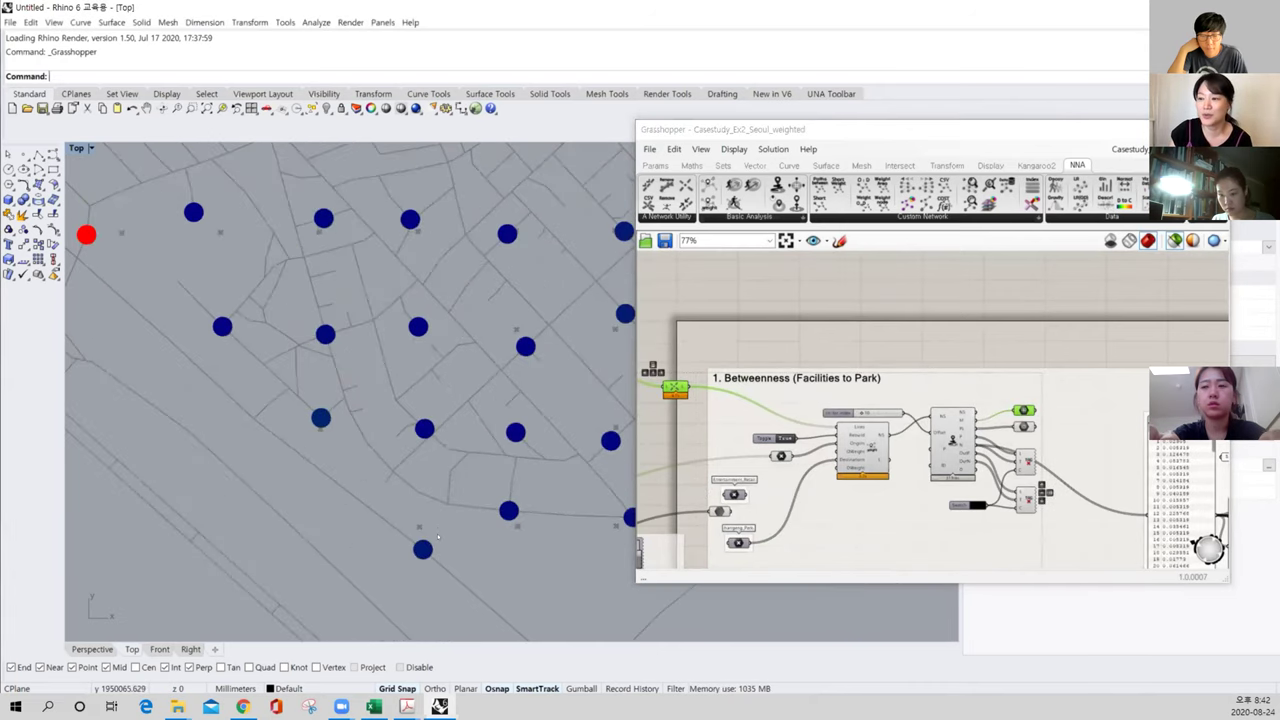
pyautogui.scroll(3, 422, 551)
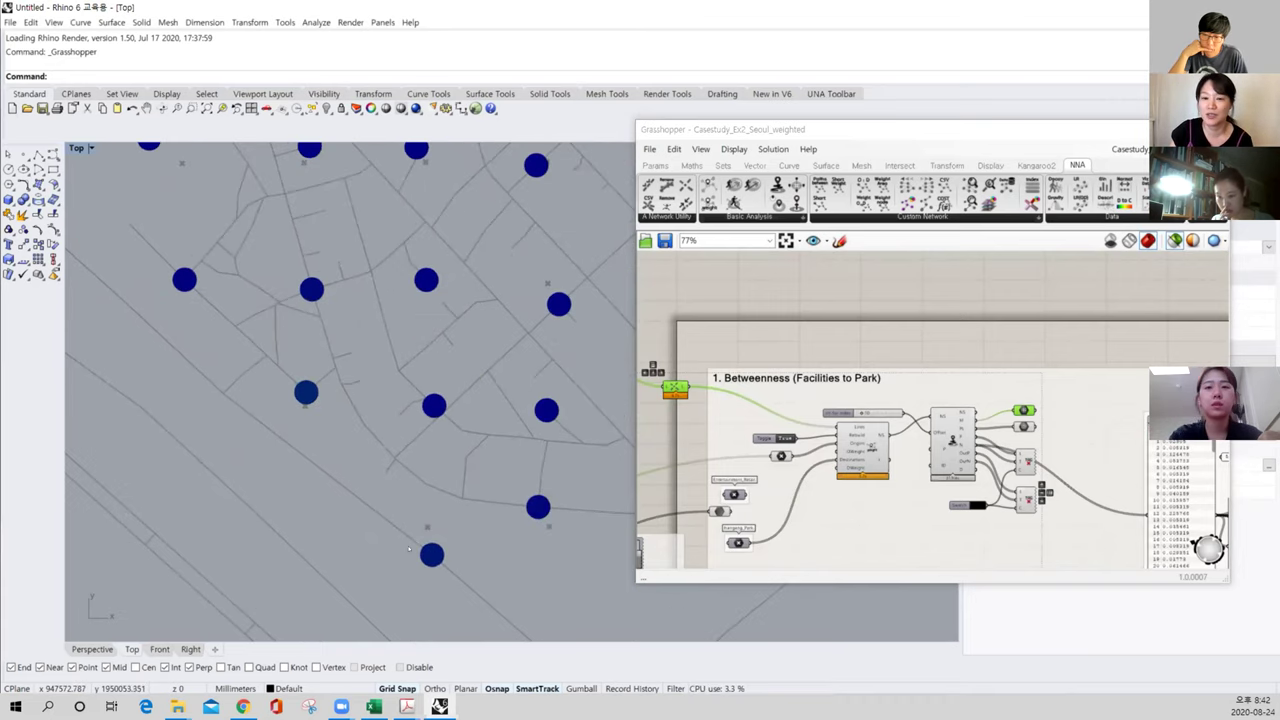
pyautogui.scroll(-5, 405, 549)
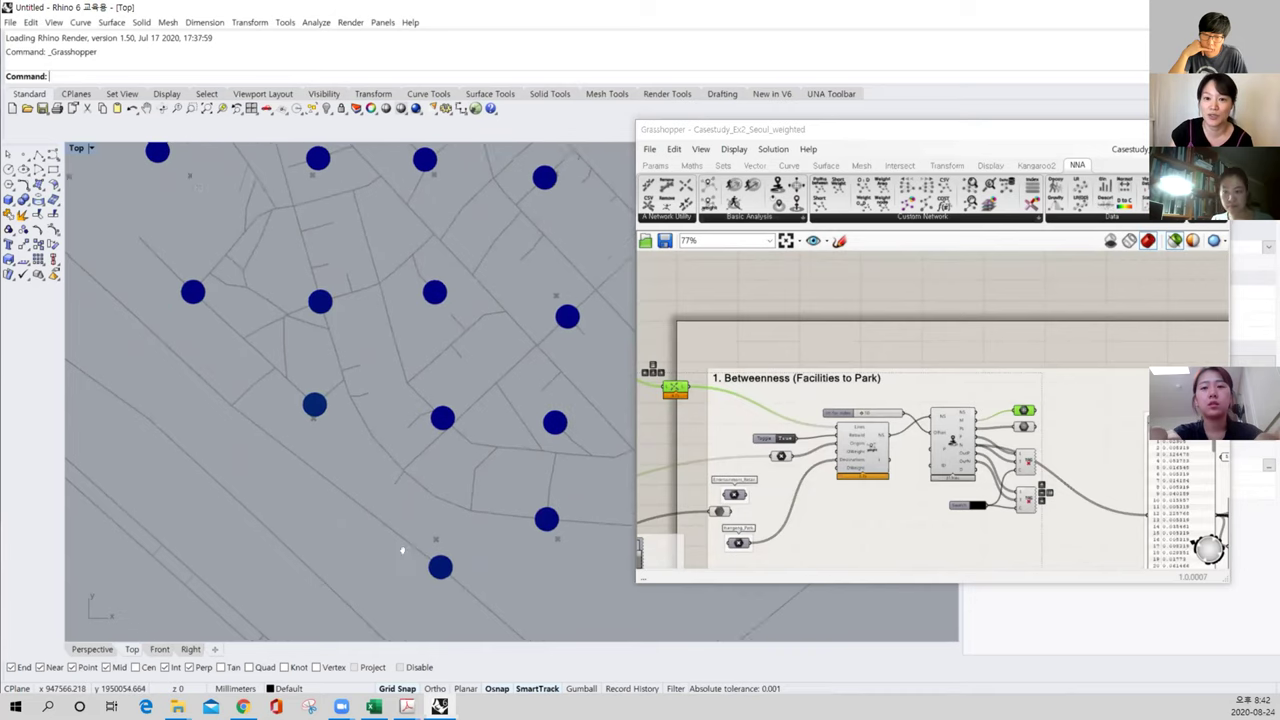
pyautogui.scroll(-6, 424, 499)
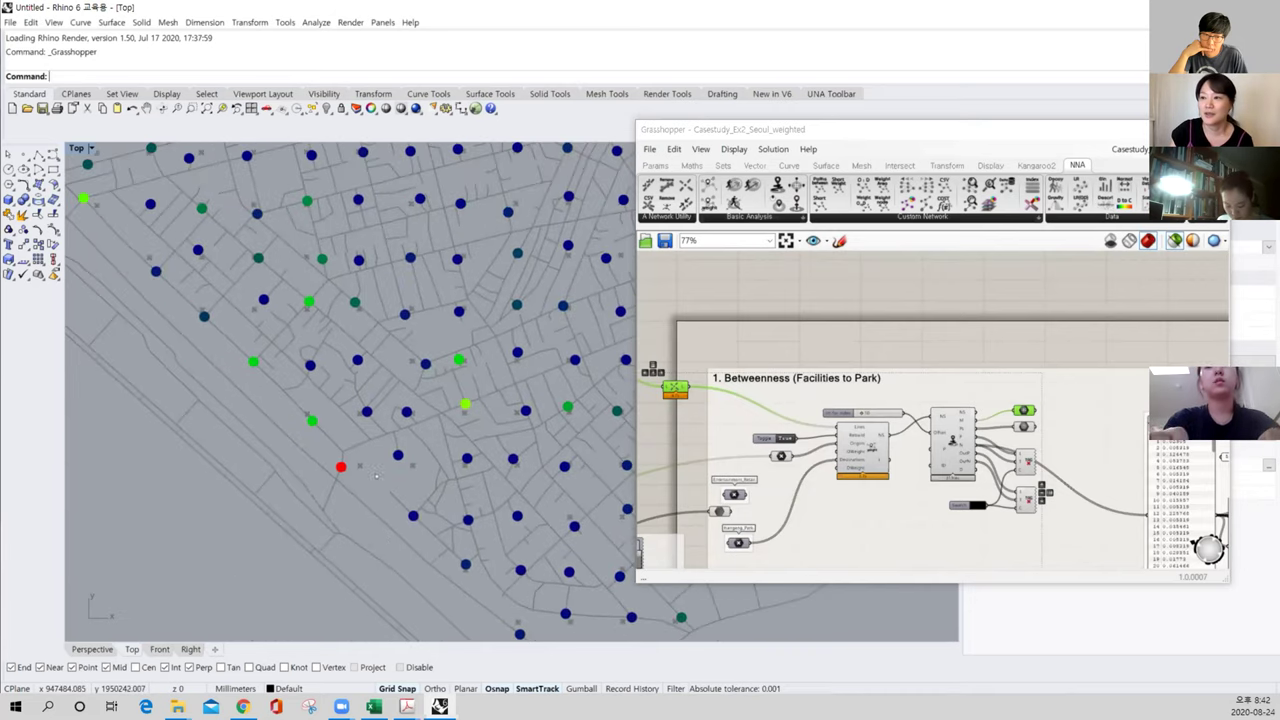
pyautogui.scroll(4, 388, 457)
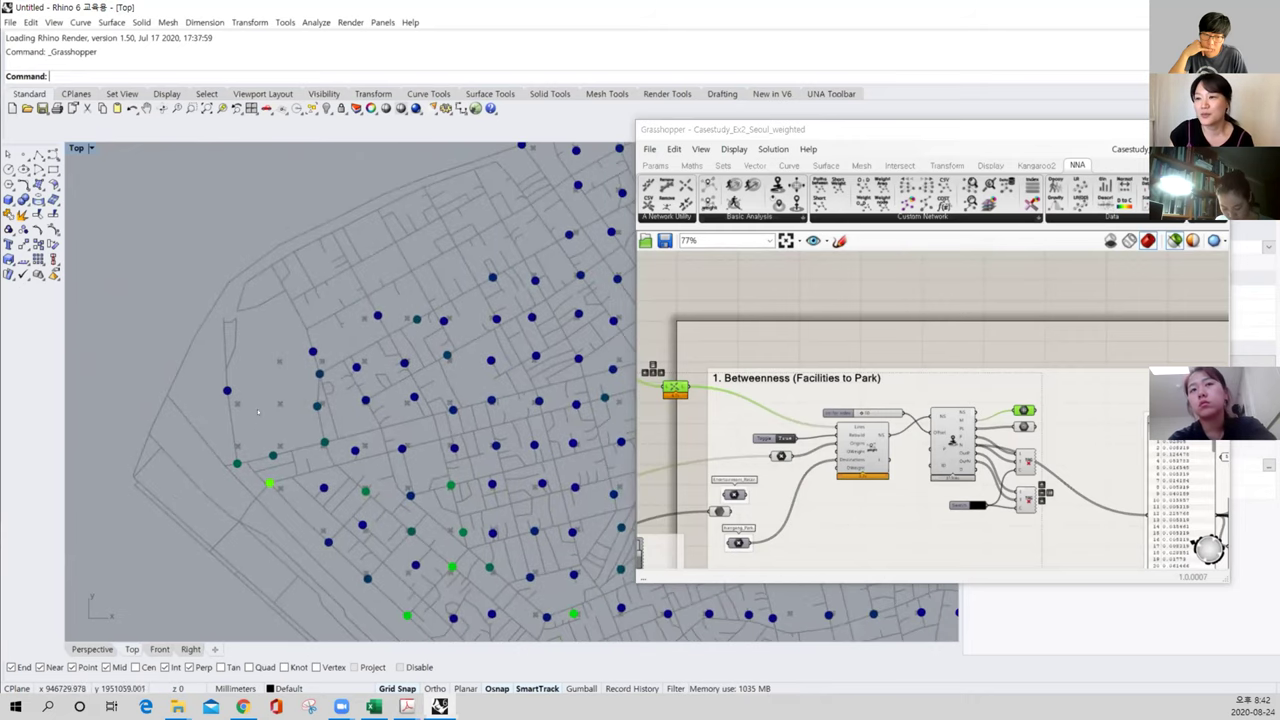
pyautogui.moveTo(183, 403); pyautogui.dragTo(182, 430, button='right')
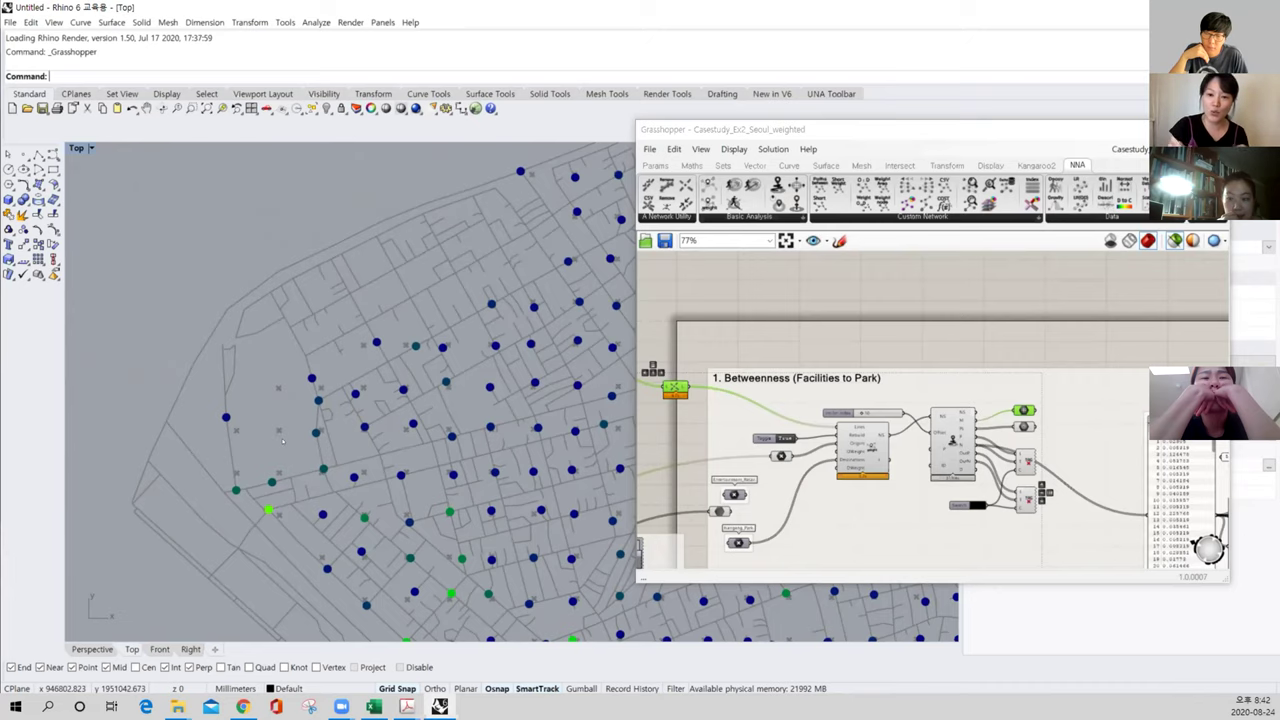
pyautogui.moveTo(342, 502); pyautogui.dragTo(268, 417, button='right')
pyautogui.scroll(-4, 268, 417)
pyautogui.moveTo(499, 586); pyautogui.dragTo(347, 536, button='right')
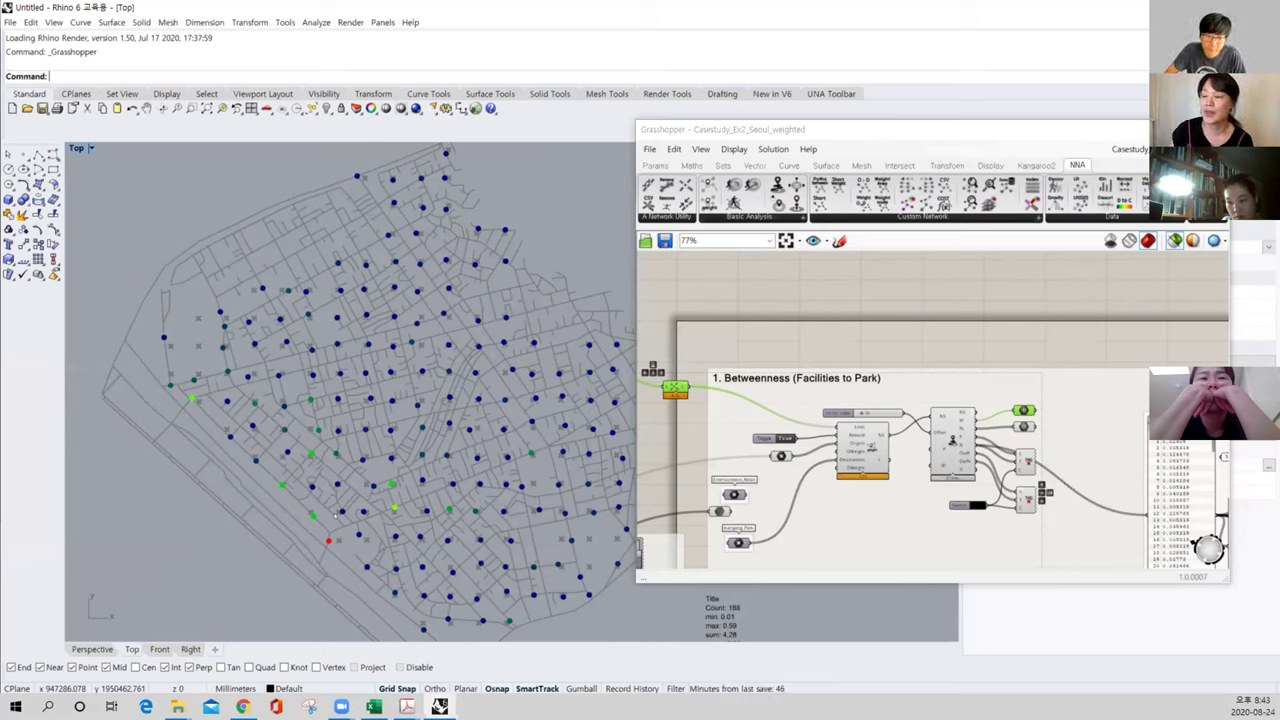
# Clear the component selection and re-examine the column name list
pyautogui.moveTo(846, 444); pyautogui.dragTo(798, 428, button='right')
pyautogui.click(832, 312)
pyautogui.moveTo(775, 319); pyautogui.dragTo(1009, 313, button='right')
pyautogui.moveTo(718, 424); pyautogui.dragTo(989, 452, button='right')
pyautogui.moveTo(701, 483); pyautogui.dragTo(805, 441, button='right')
pyautogui.scroll(3, 810, 484)
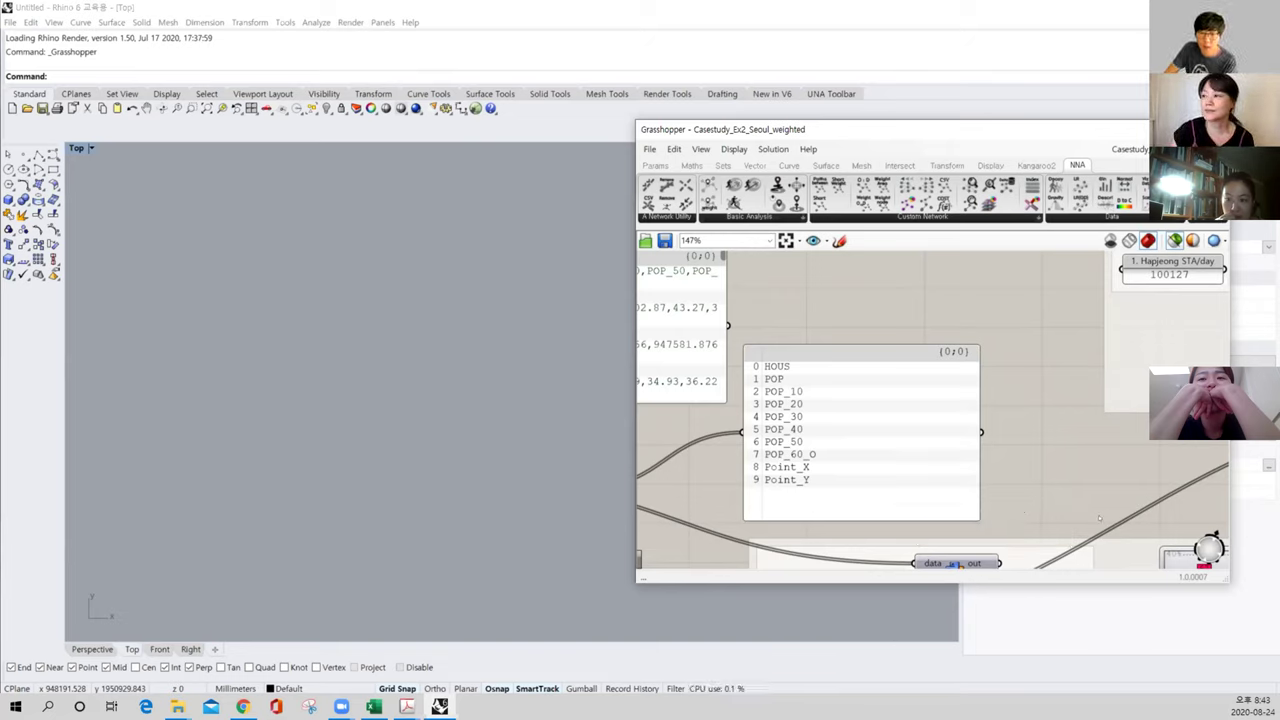
# Return to the Betweenness (Facilities to Park) group and enlarge the Grasshopper window's height to show more canvas
pyautogui.moveTo(1026, 448); pyautogui.dragTo(908, 462, button='right')
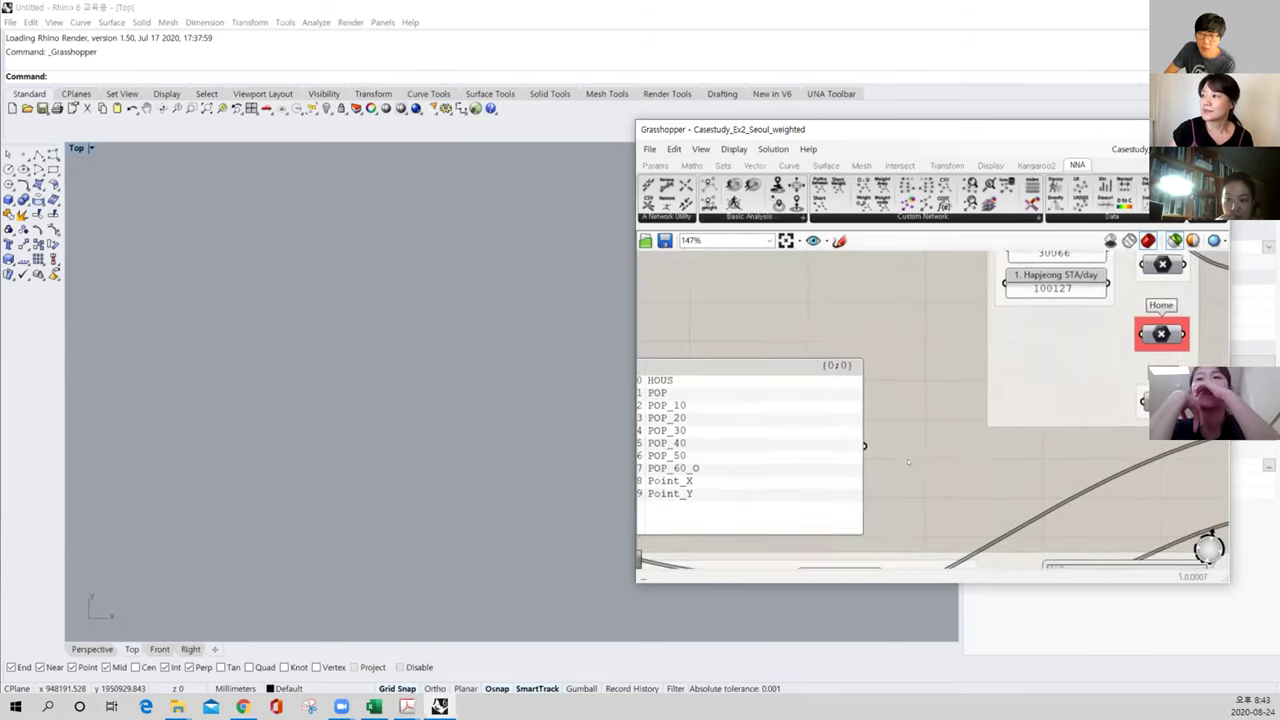
pyautogui.scroll(-6, 908, 462)
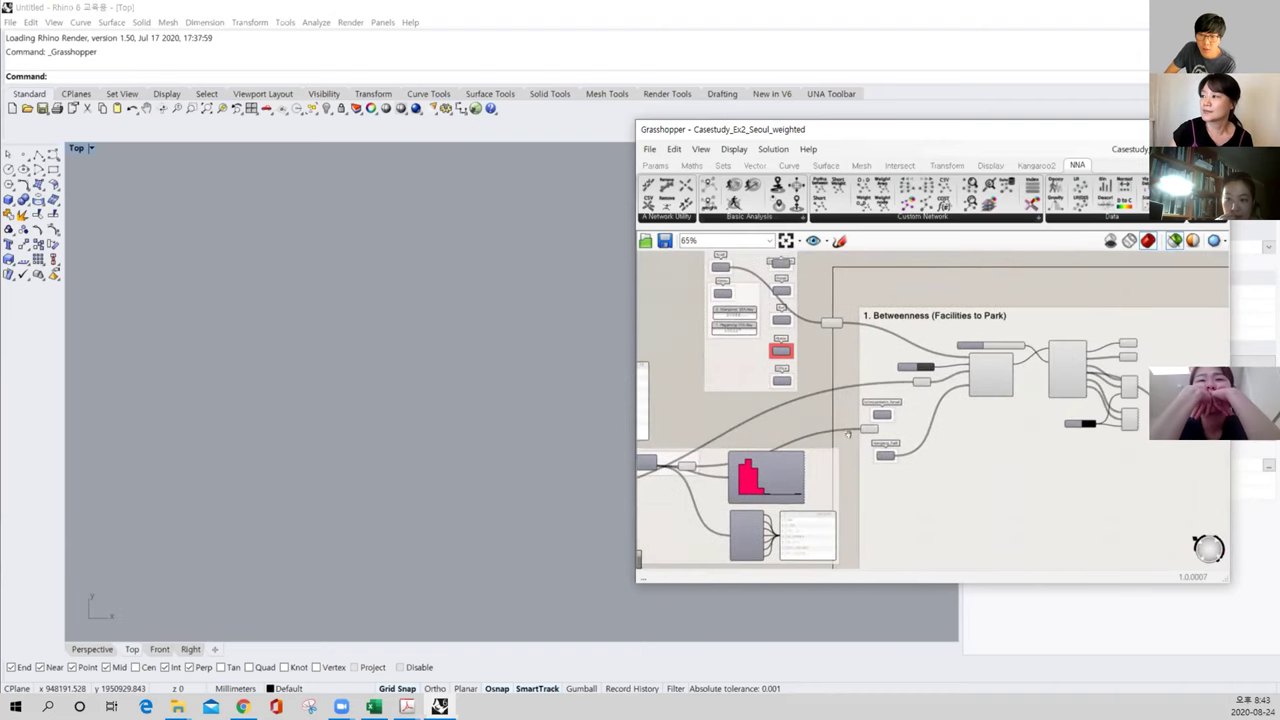
pyautogui.moveTo(940, 447); pyautogui.dragTo(781, 463, button='right')
pyautogui.scroll(2, 769, 443)
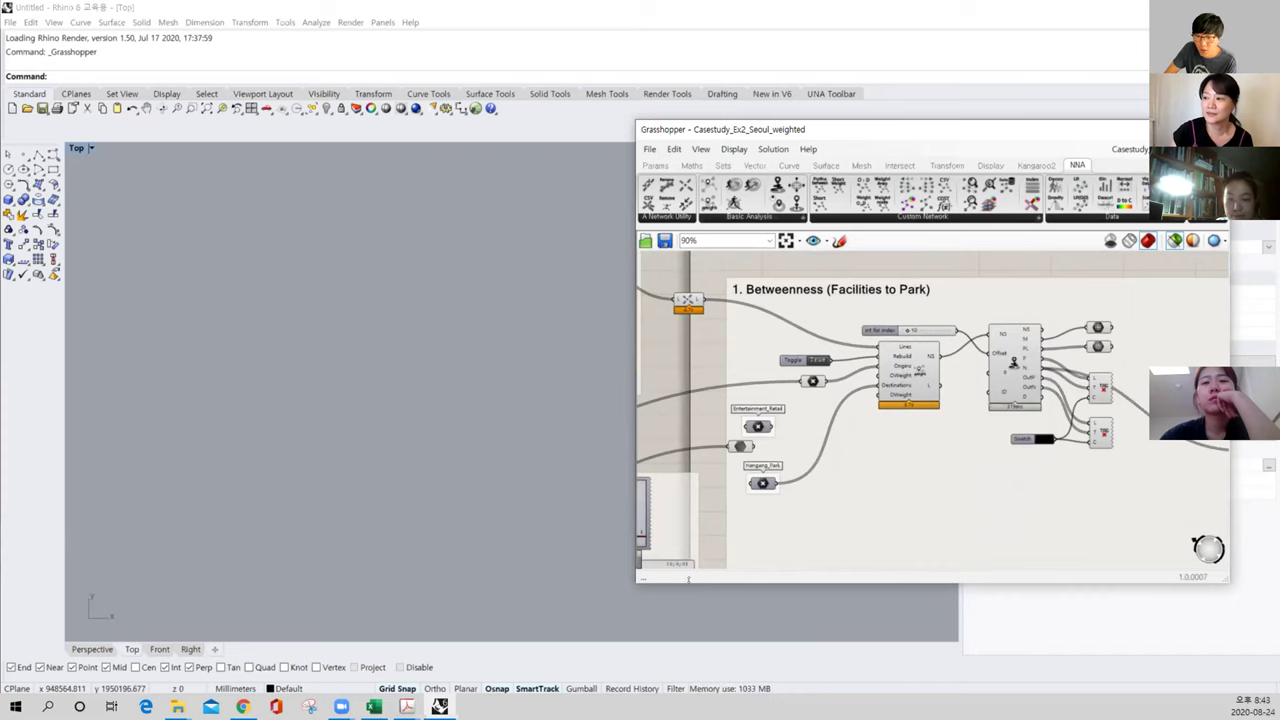
pyautogui.moveTo(688, 578); pyautogui.dragTo(688, 690)
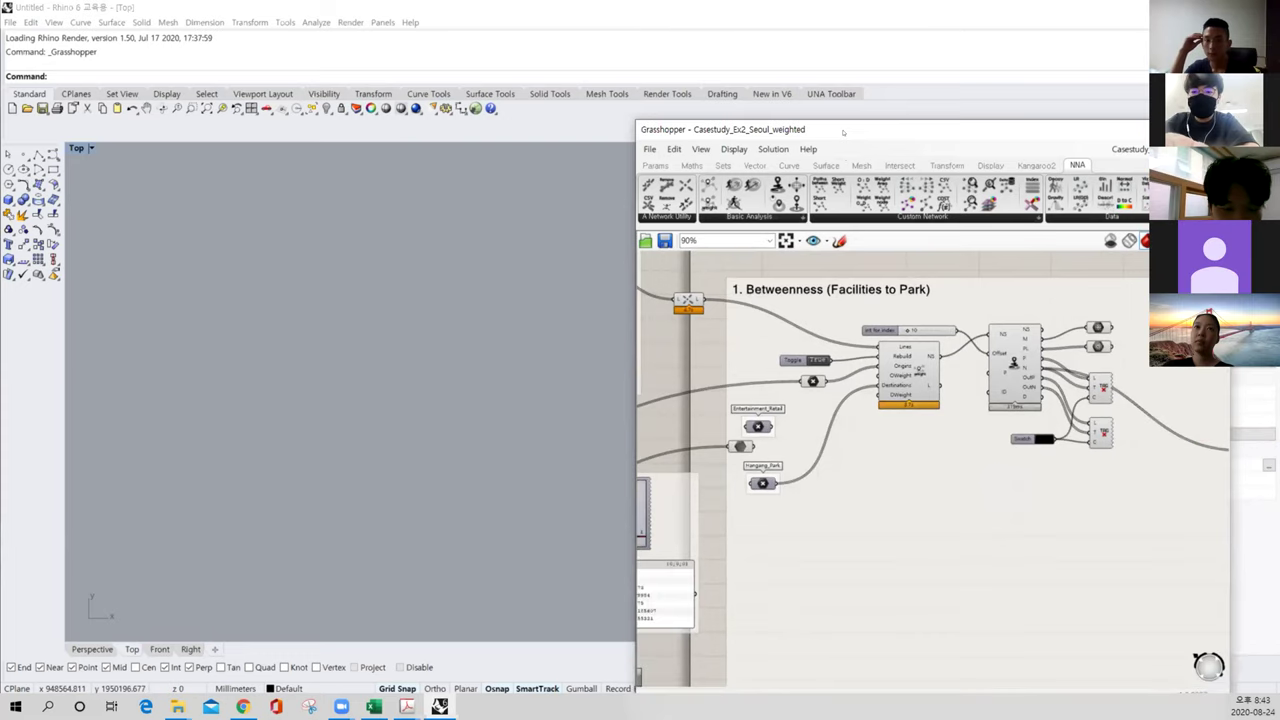
# Raise the Grasshopper window, extend its height to show more canvas, and shift it away from the Rhino viewport
pyautogui.moveTo(843, 132); pyautogui.dragTo(684, 22)
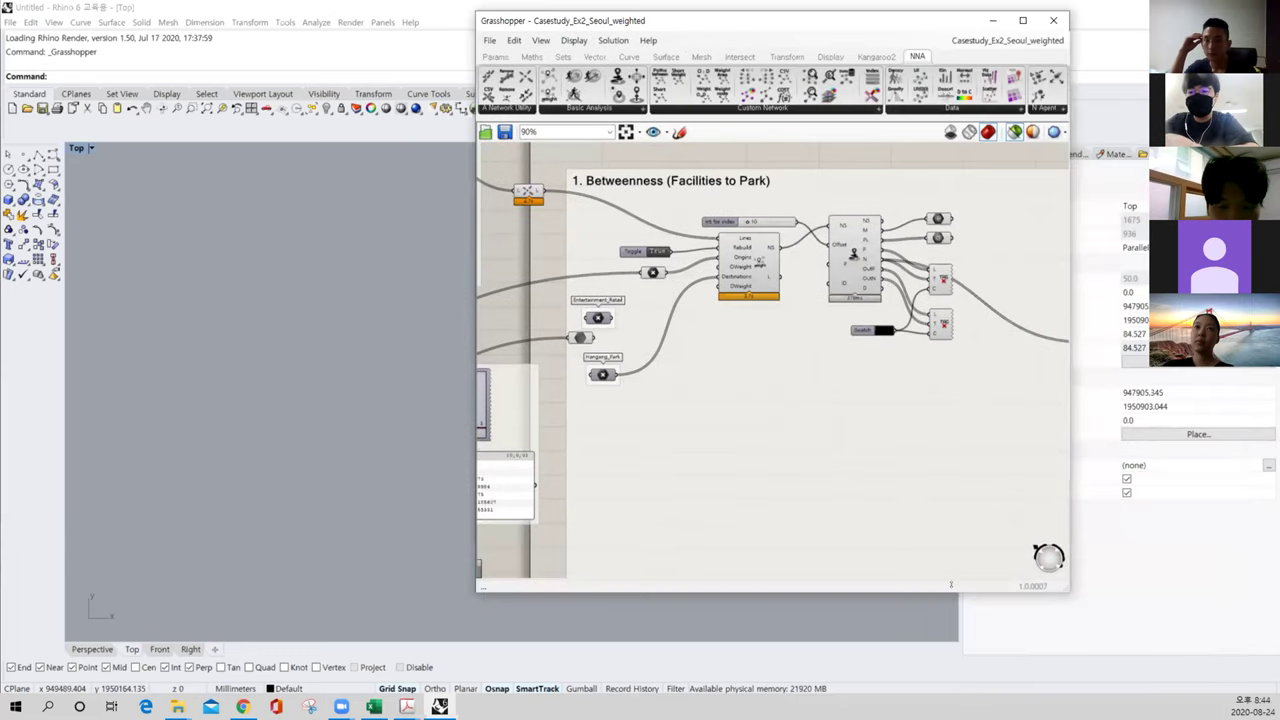
pyautogui.moveTo(951, 590); pyautogui.dragTo(951, 690)
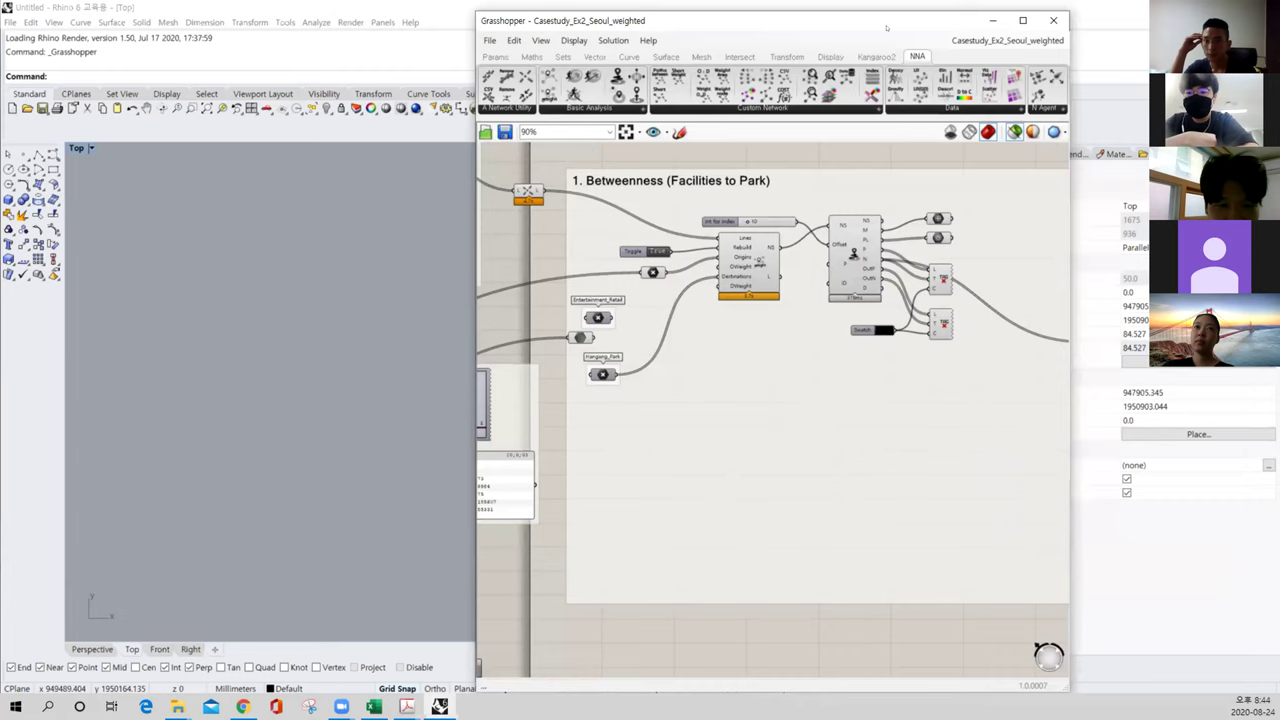
pyautogui.moveTo(886, 28); pyautogui.dragTo(1077, 38)
pyautogui.moveTo(953, 422)
pyautogui.mouseDown(button='right')
pyautogui.moveTo(883, 414)
pyautogui.moveTo(856, 432)
pyautogui.moveTo(946, 429)
pyautogui.mouseUp(button='right')
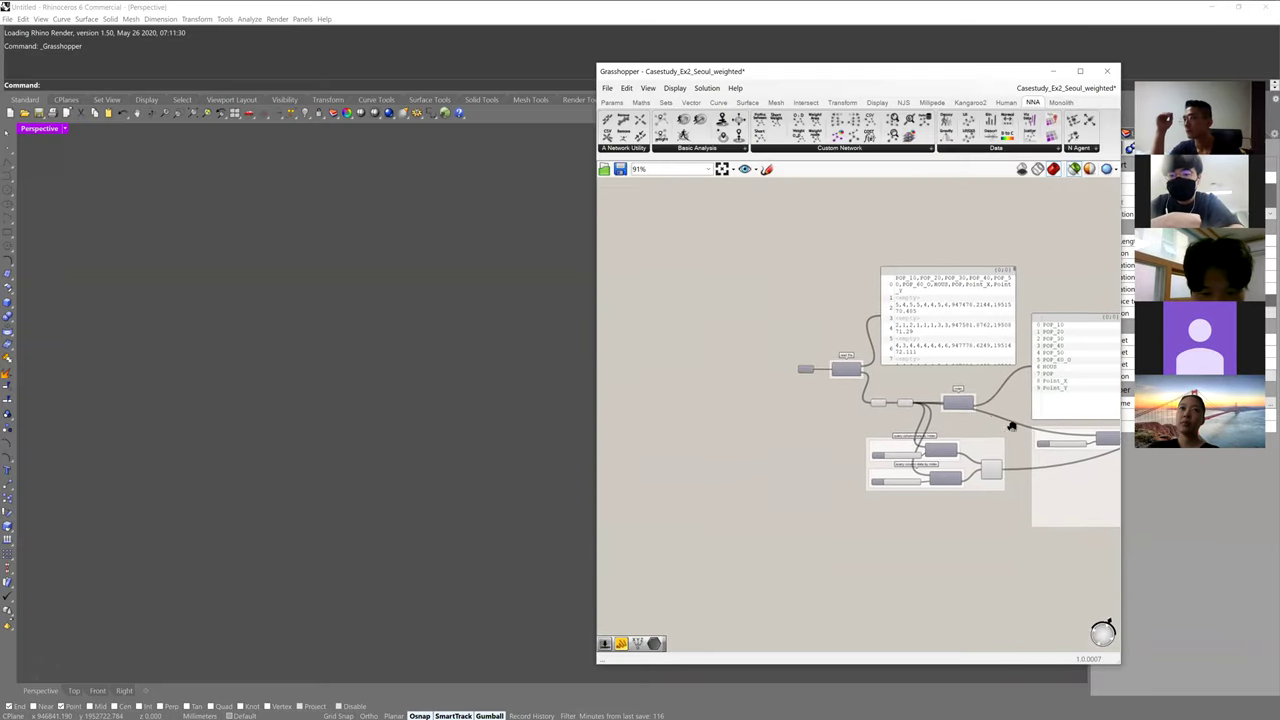
# Switch to the Medium article in Chrome to view the Numeric Network Analysis Tool download link, and return to Grasshopper
pyautogui.moveTo(1011, 425); pyautogui.dragTo(841, 427, button='right')
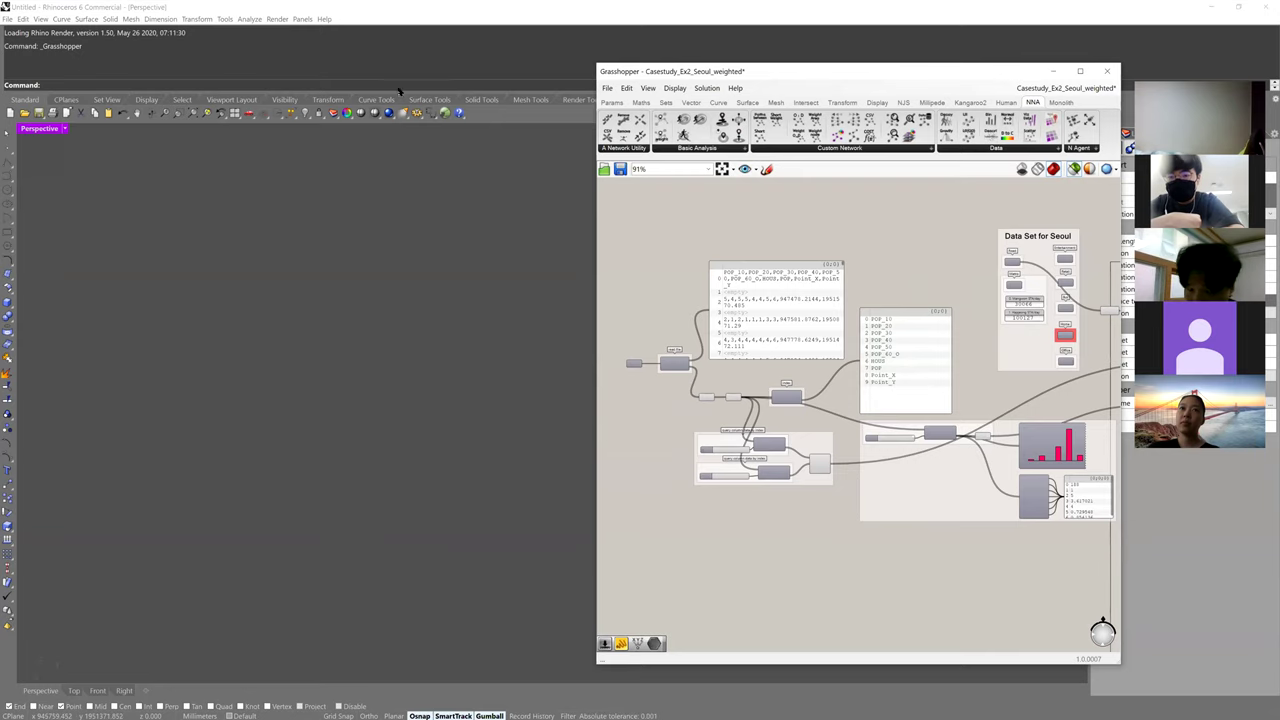
pyautogui.hotkey('alt', 'Tab')
pyautogui.hotkey('alt', 'Tab')
pyautogui.click(686, 238)
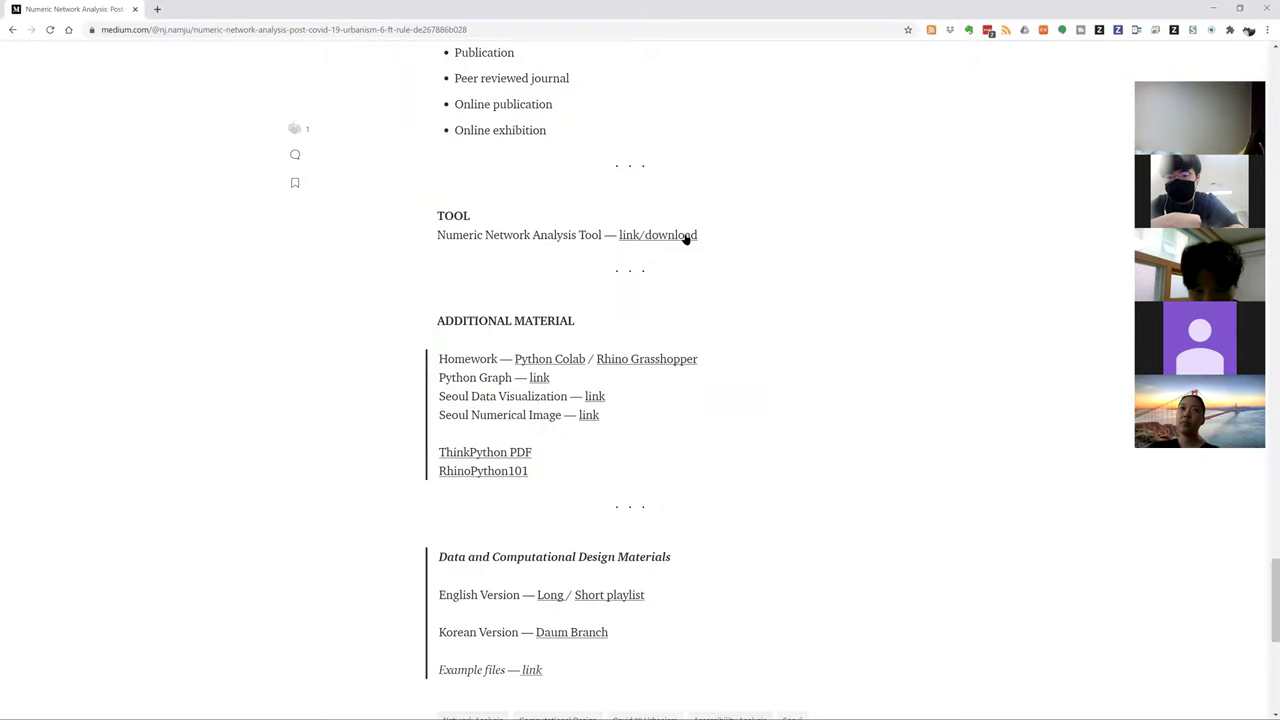
pyautogui.hotkey('alt', 'Tab')
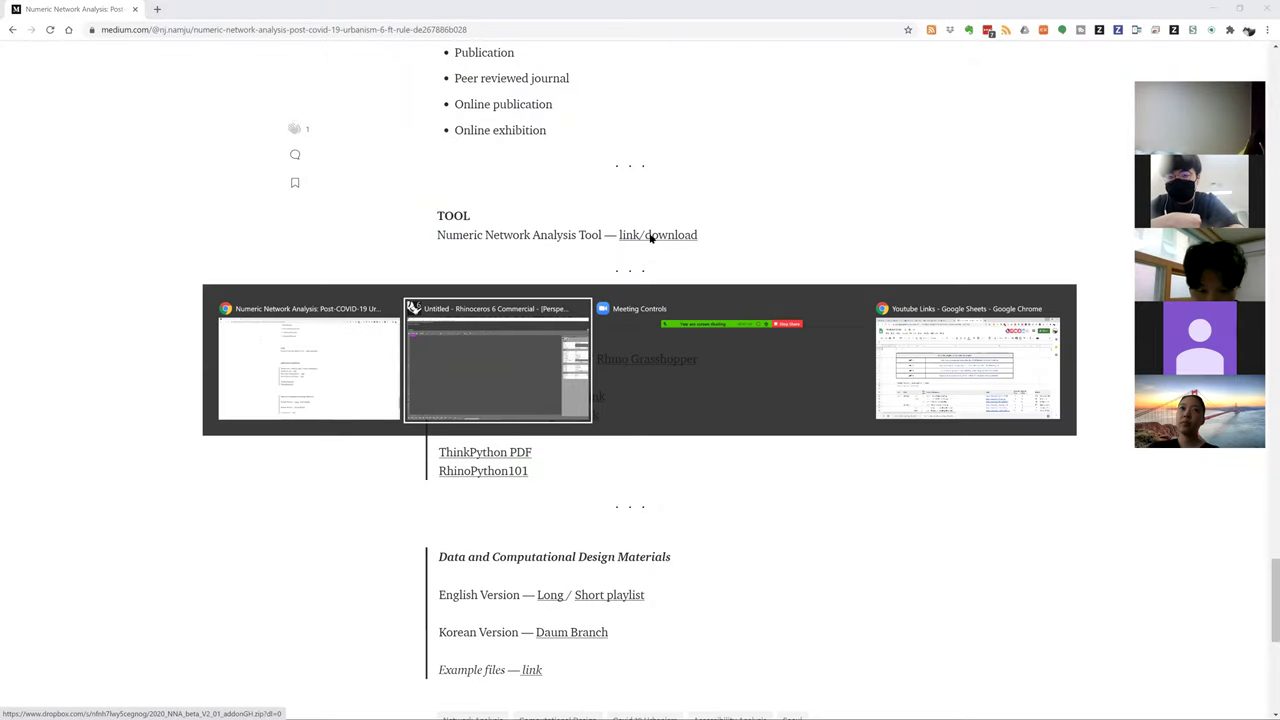
pyautogui.hotkey('alt', 'Tab')
pyautogui.hotkey('alt', 'Tab')
pyautogui.hotkey('alt', 'Tab')
pyautogui.hotkey('alt', 'Tab')
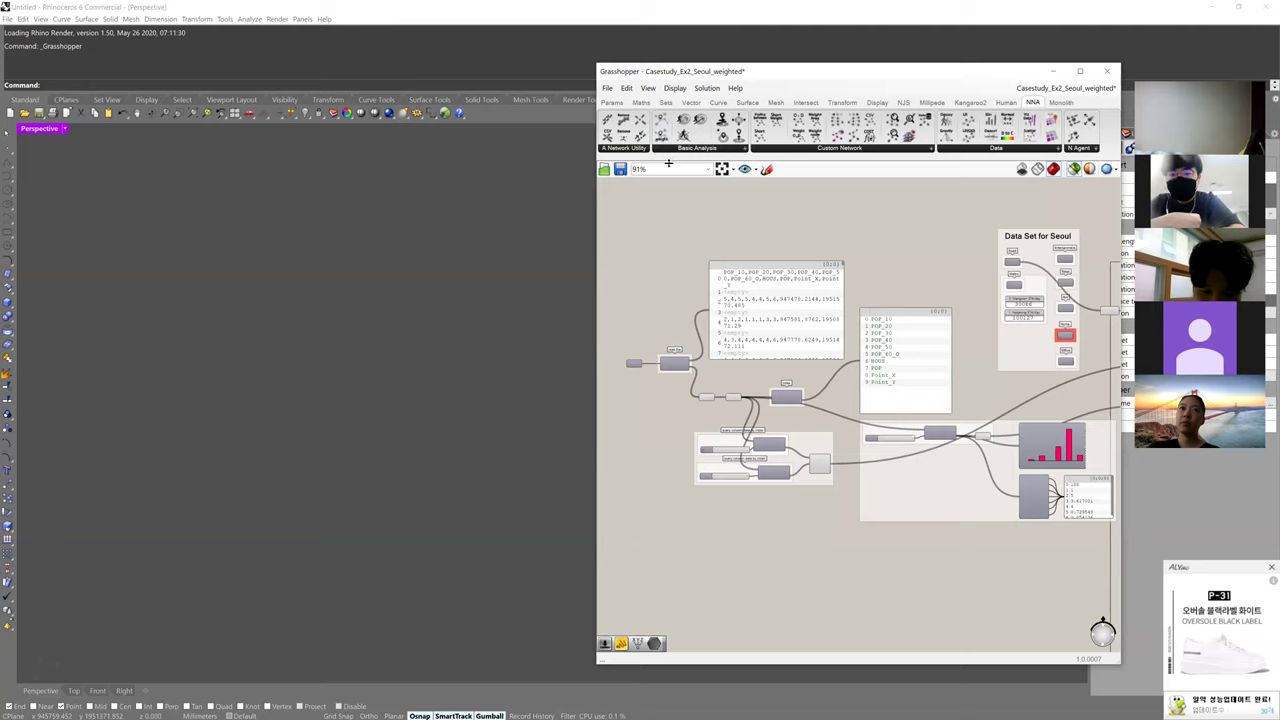
# Dismiss the advertisement pop-up and look up the Components Folder among Grasshopper's special folders without opening it
pyautogui.moveTo(665, 137); pyautogui.dragTo(923, 335)
pyautogui.click(1271, 568)
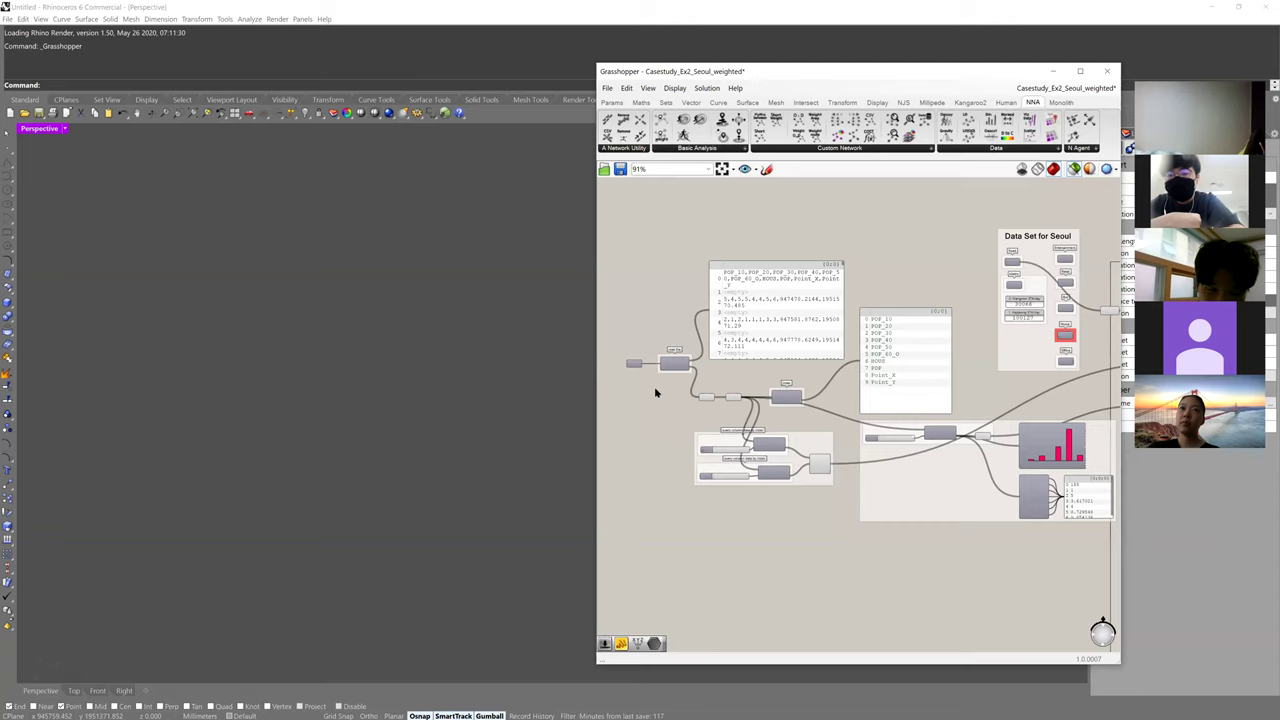
pyautogui.click(609, 92)
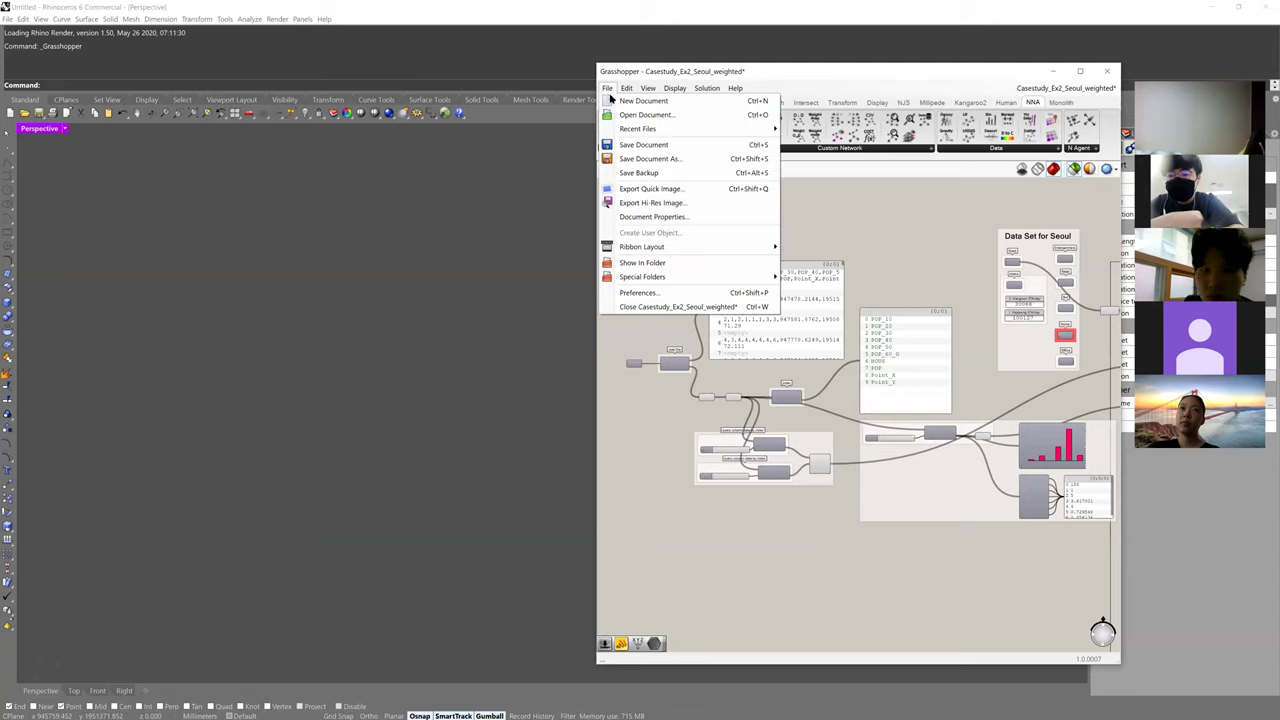
pyautogui.moveTo(760, 276)
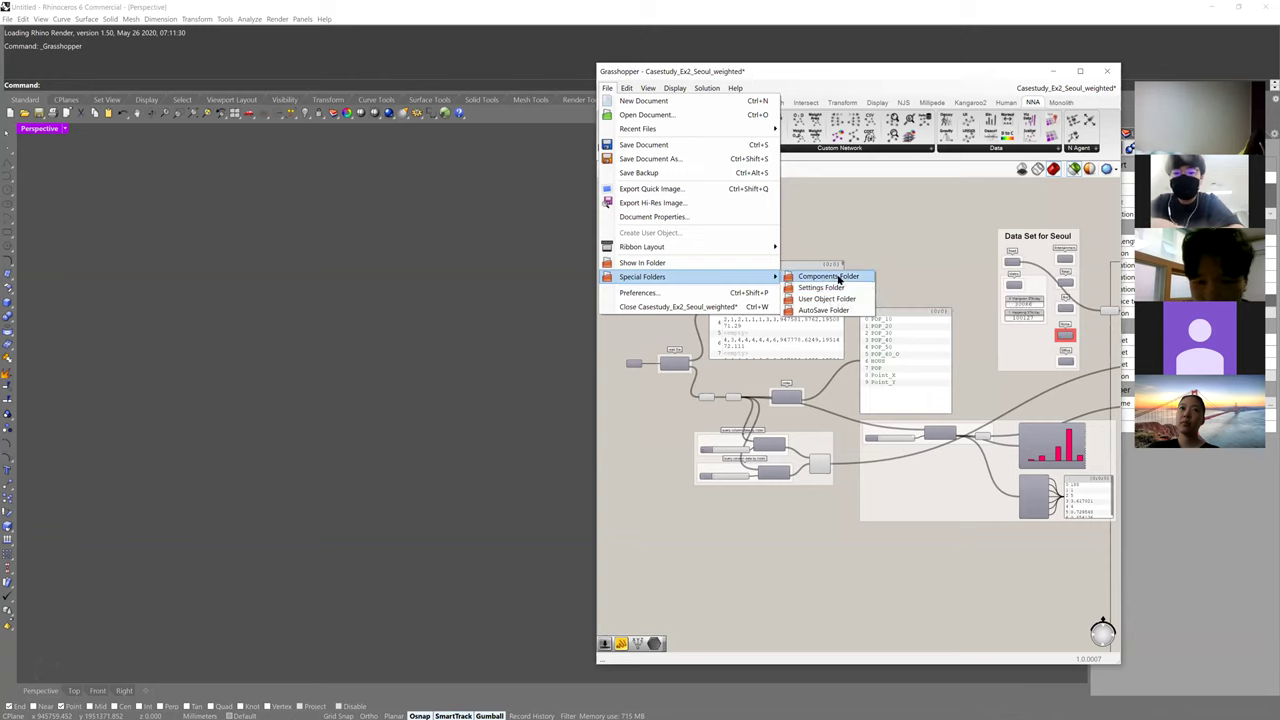
pyautogui.click(922, 246)
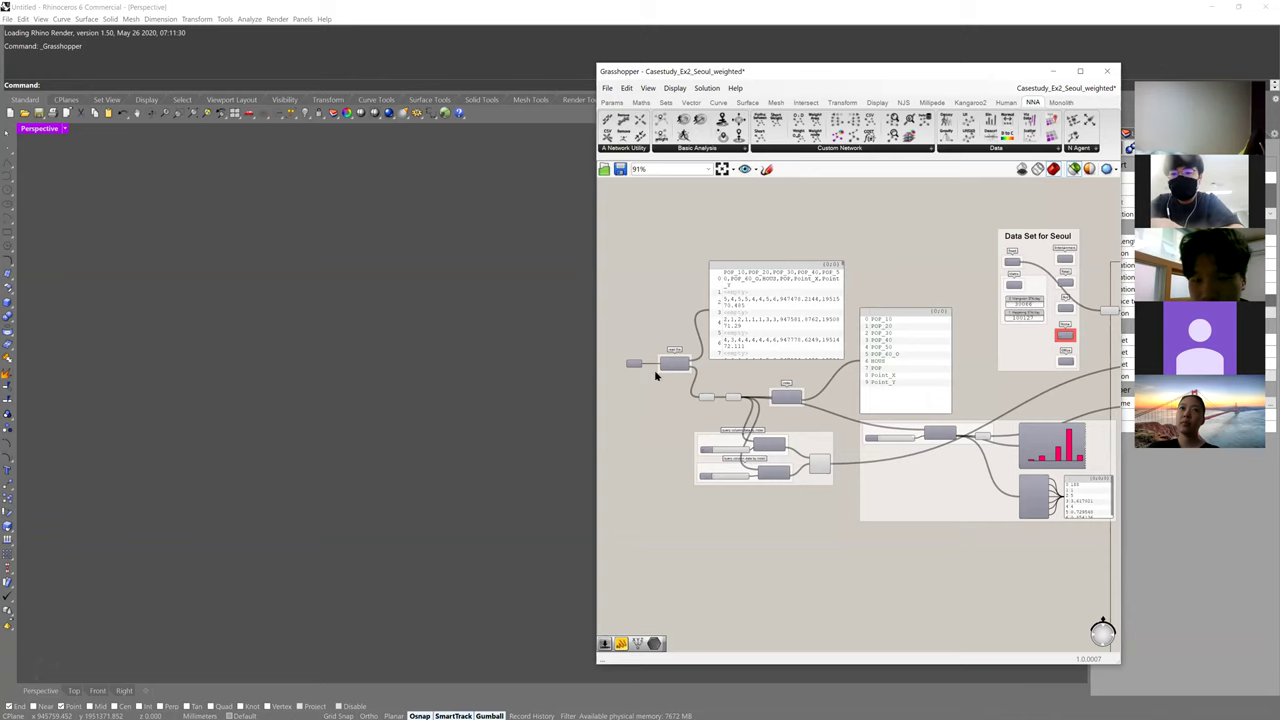
# Choose POP_site_age.csv as the existing file for the Path parameter feeding the read file component
pyautogui.scroll(4, 629, 368)
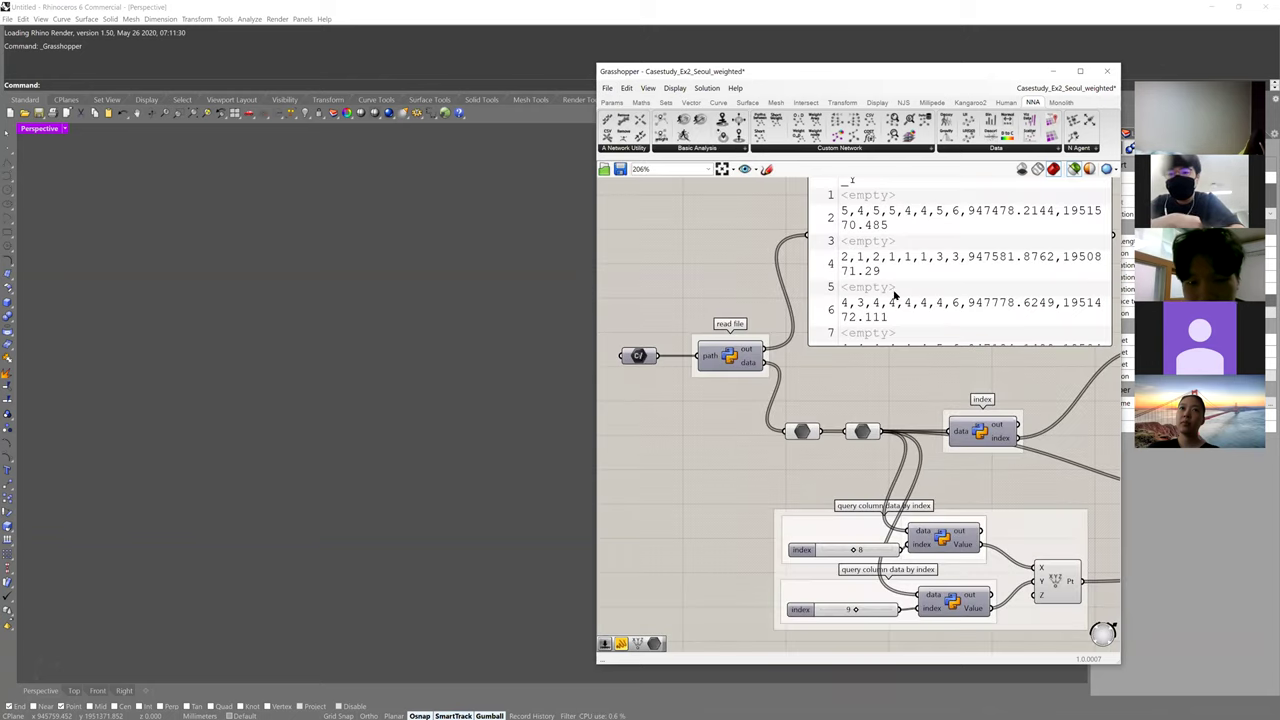
pyautogui.scroll(-3, 890, 370)
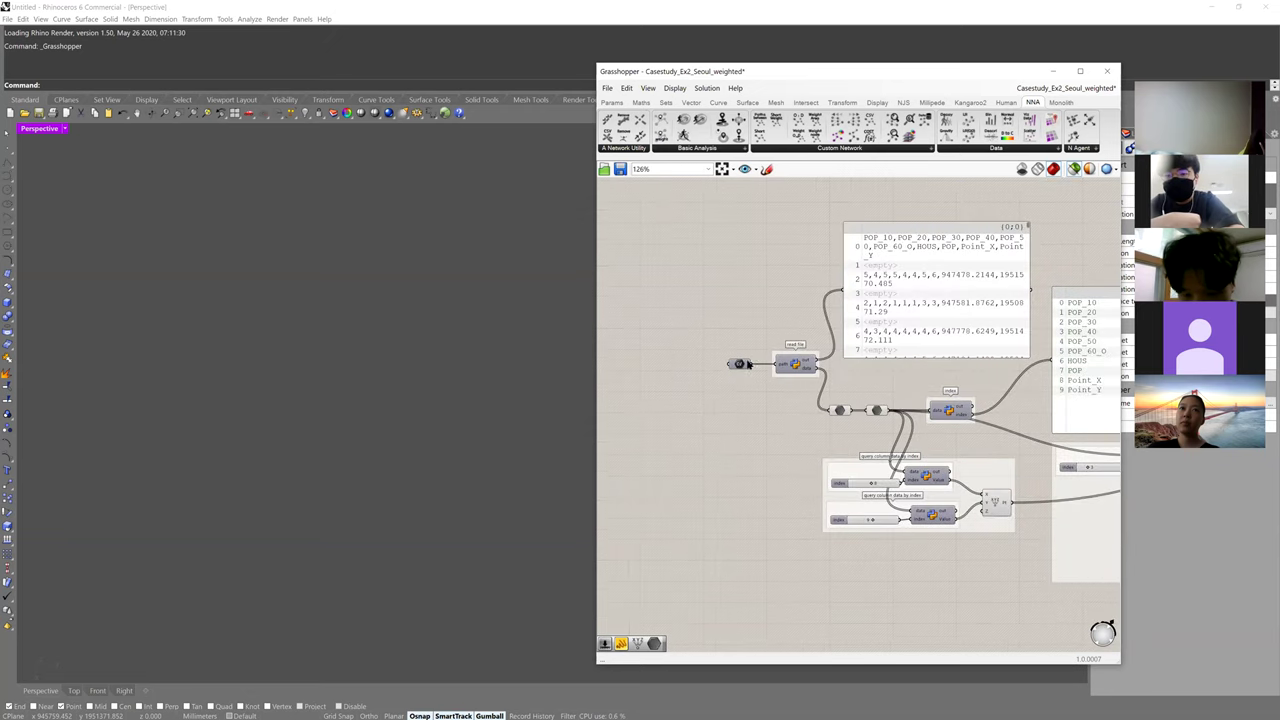
pyautogui.rightClick(740, 364)
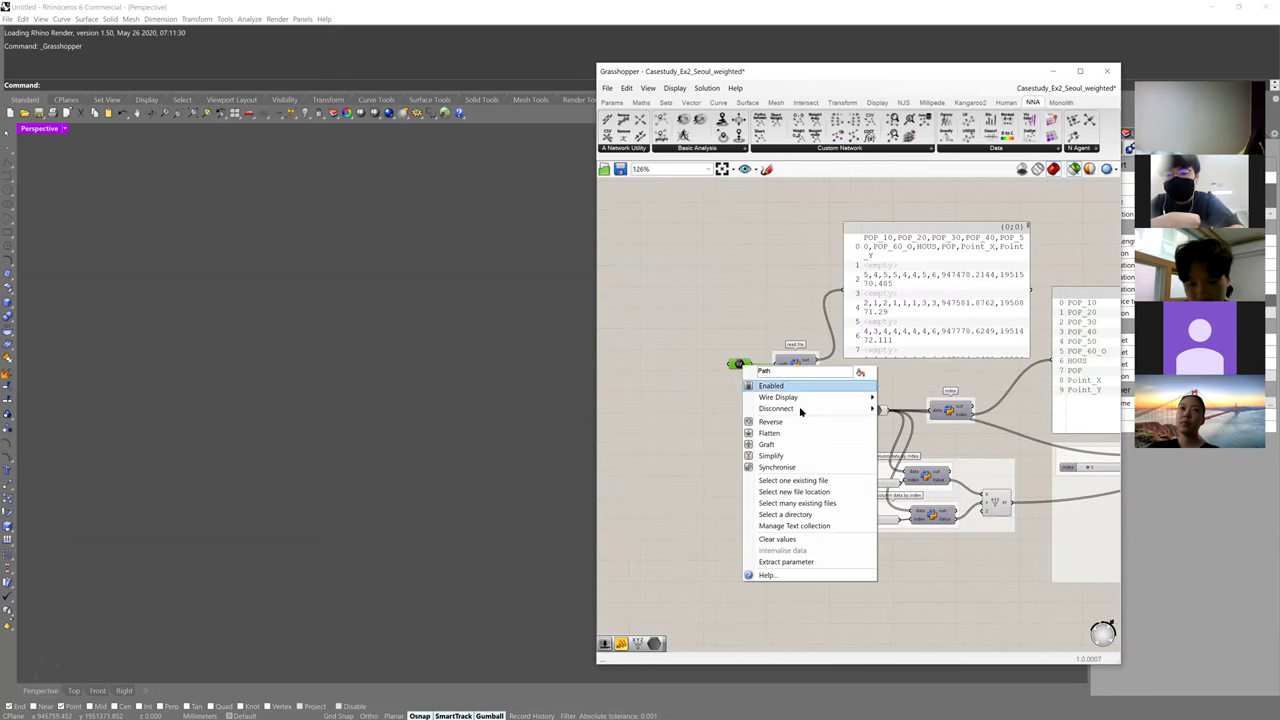
pyautogui.click(743, 364)
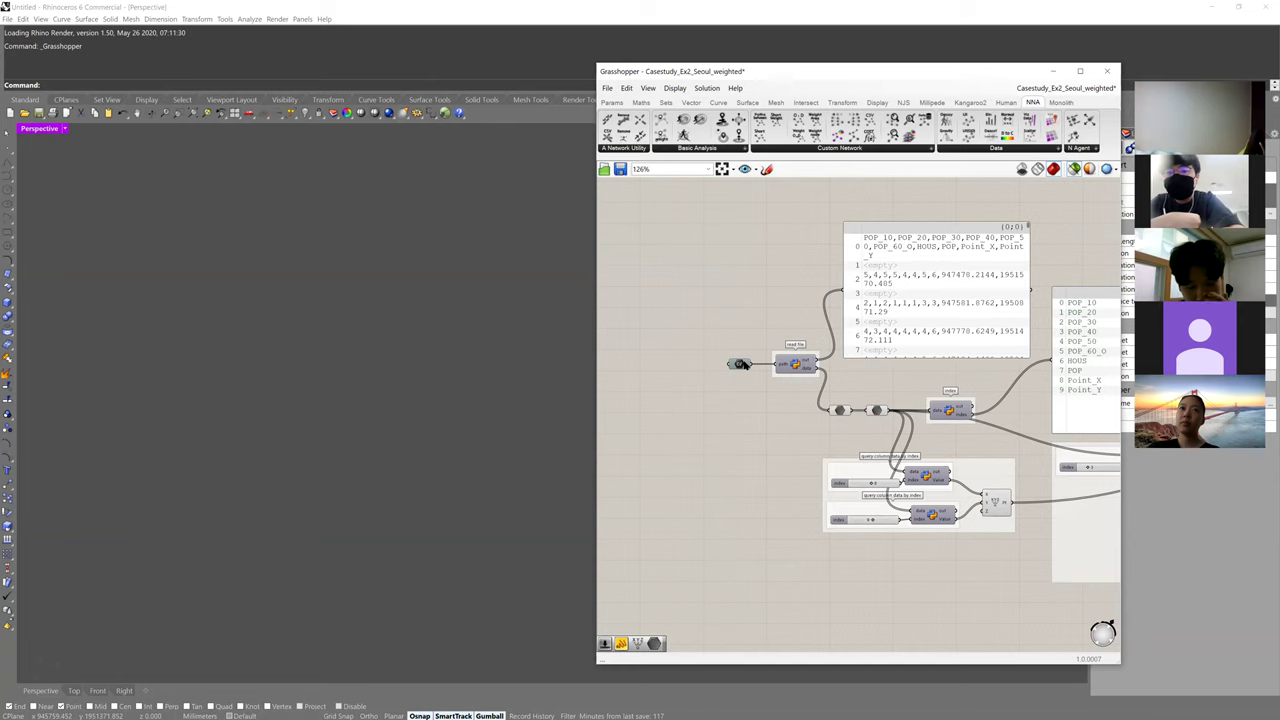
pyautogui.rightClick(740, 364)
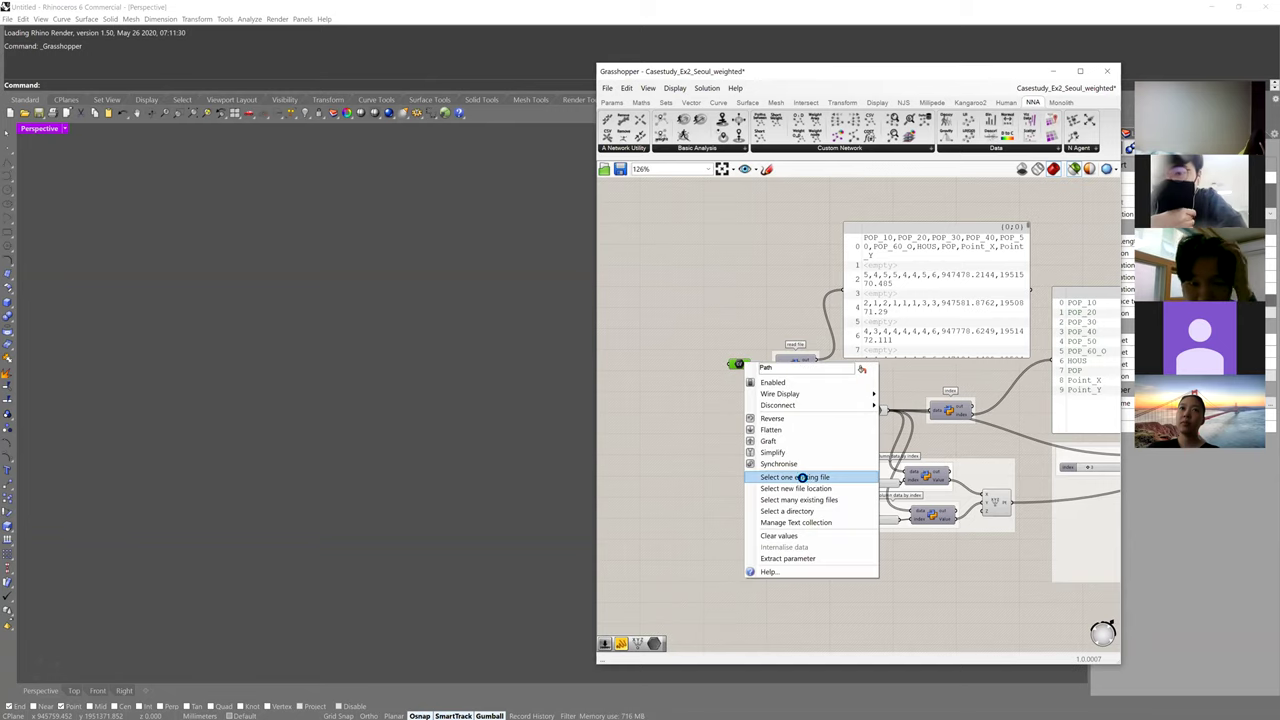
pyautogui.click(805, 480)
pyautogui.click(753, 191)
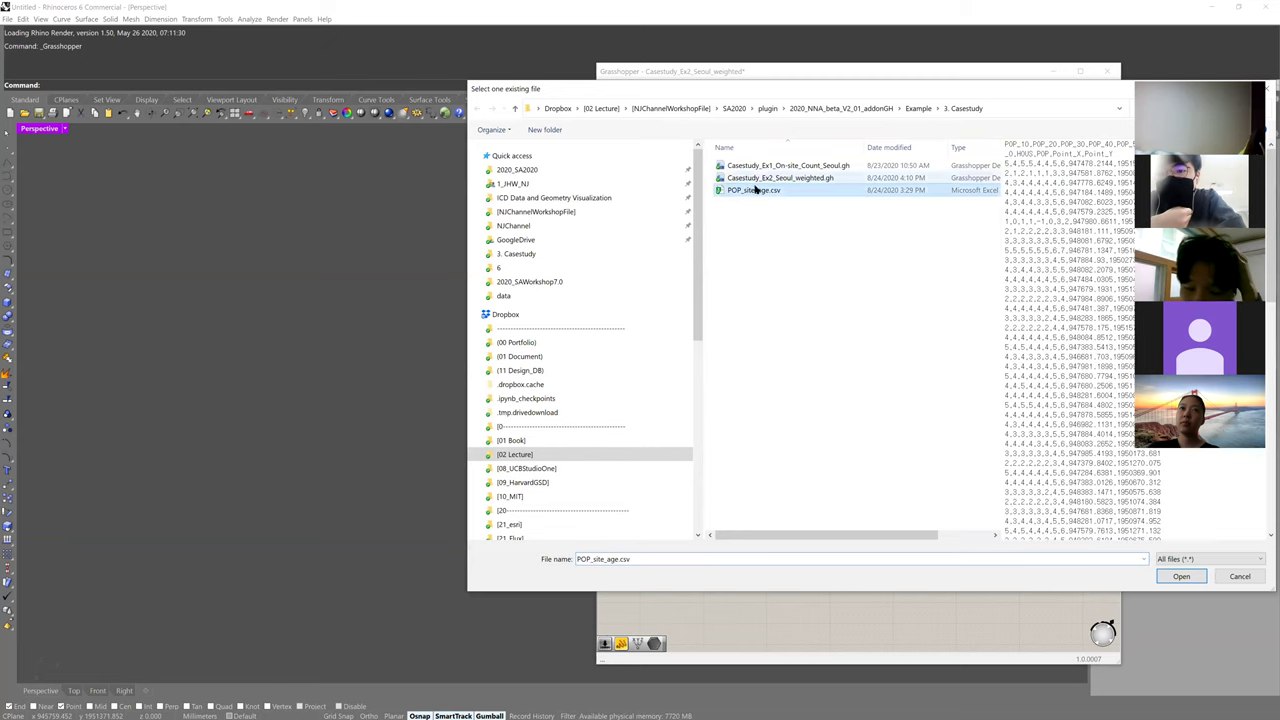
pyautogui.doubleClick(753, 191)
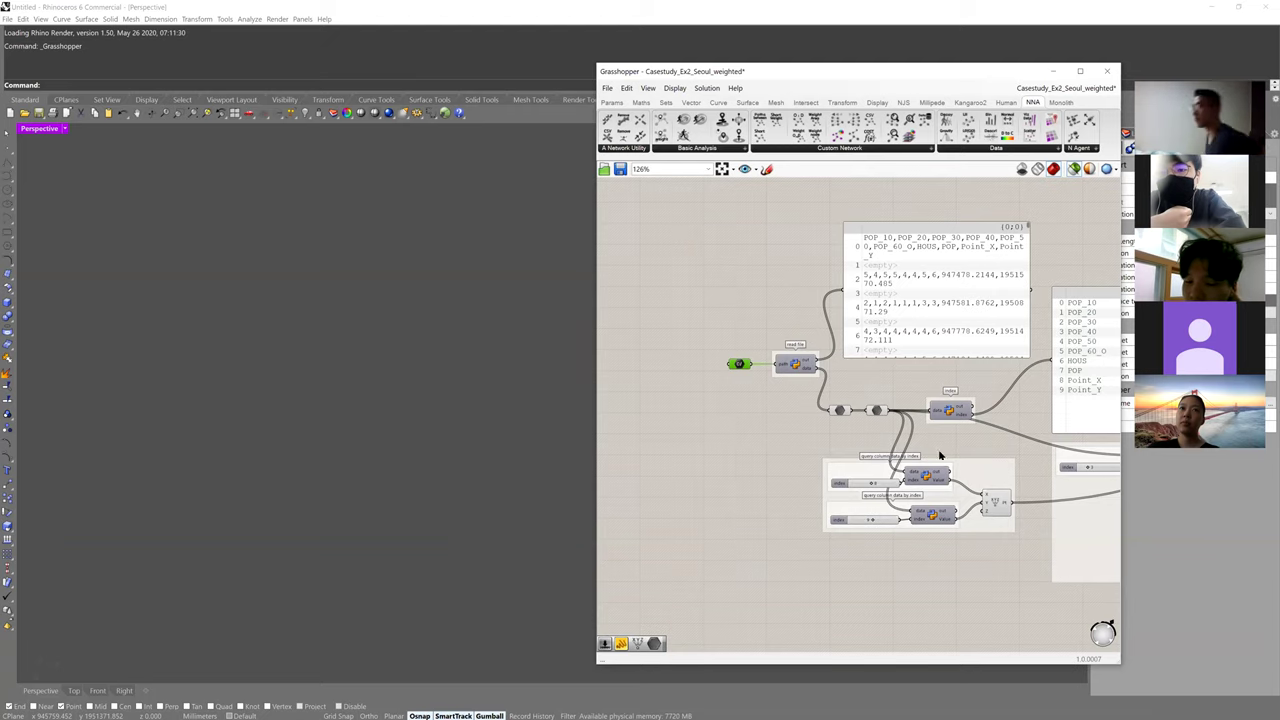
pyautogui.hotkey('alt', 'Tab')
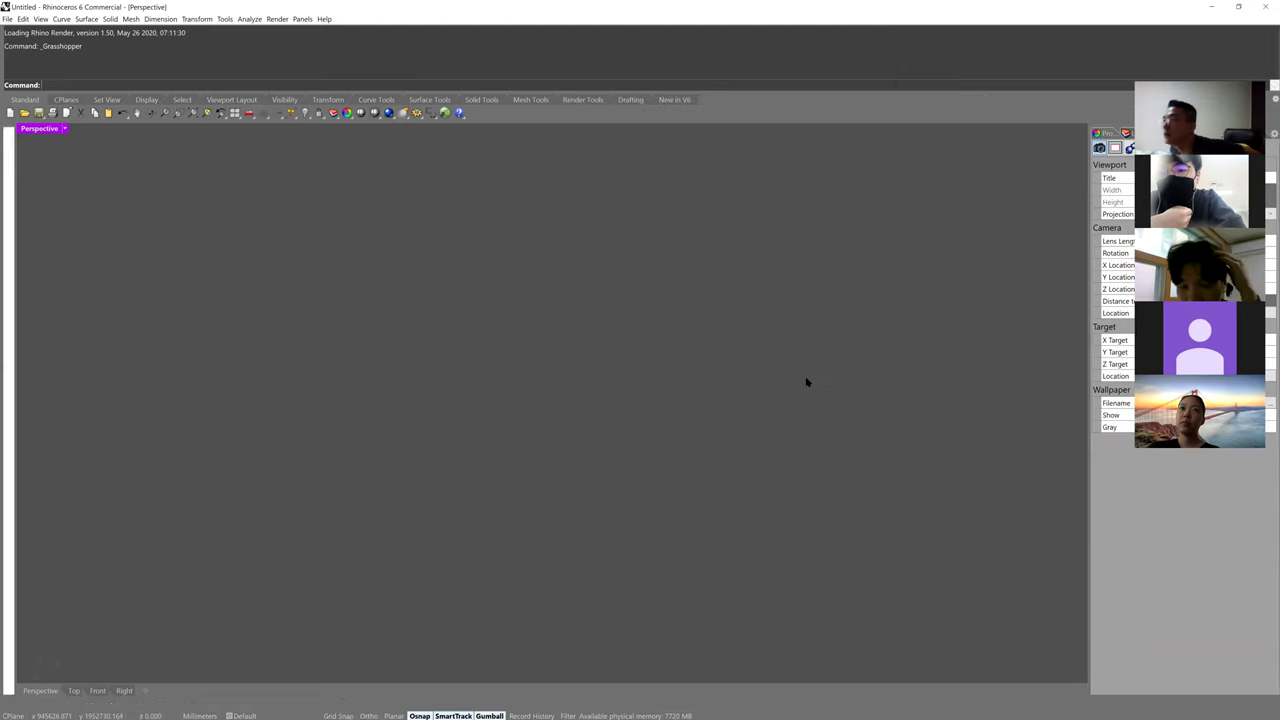
pyautogui.click(952, 13)
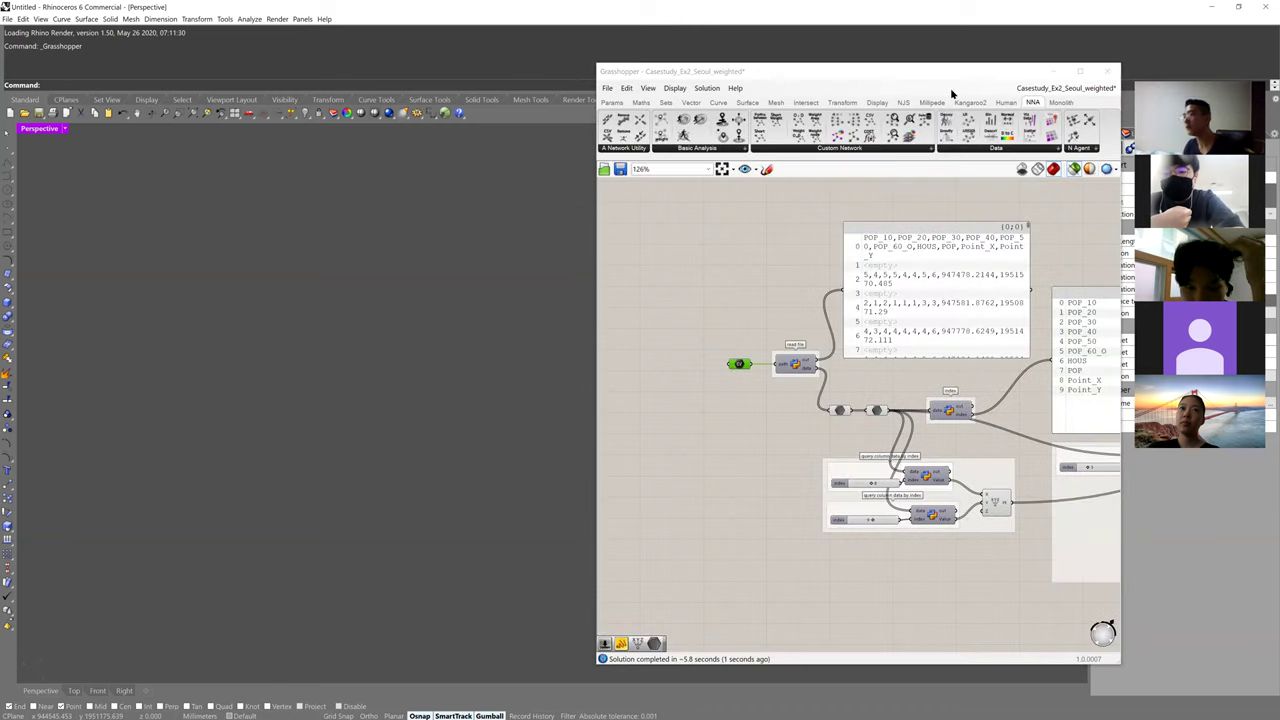
# Examine the CSV reading chain and its text output panel, and select the read file component
pyautogui.moveTo(740, 334); pyautogui.dragTo(646, 330, button='right')
pyautogui.moveTo(642, 316); pyautogui.dragTo(949, 586)
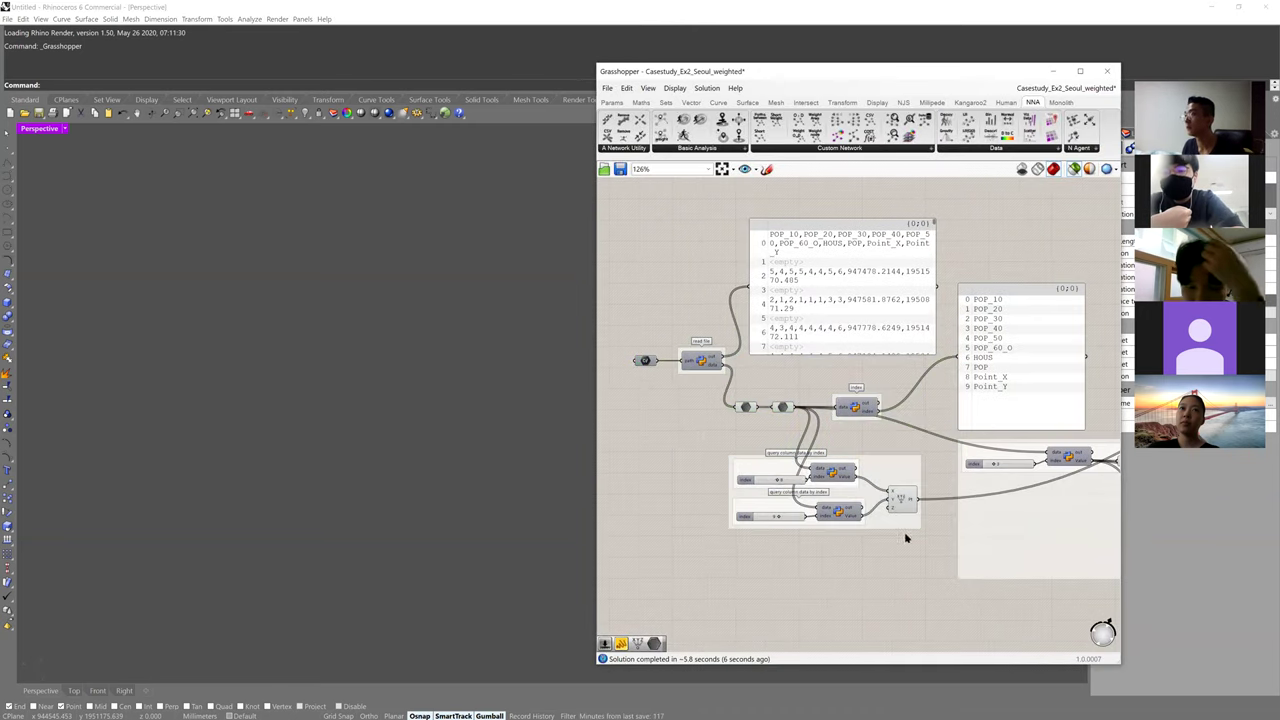
pyautogui.scroll(3, 894, 432)
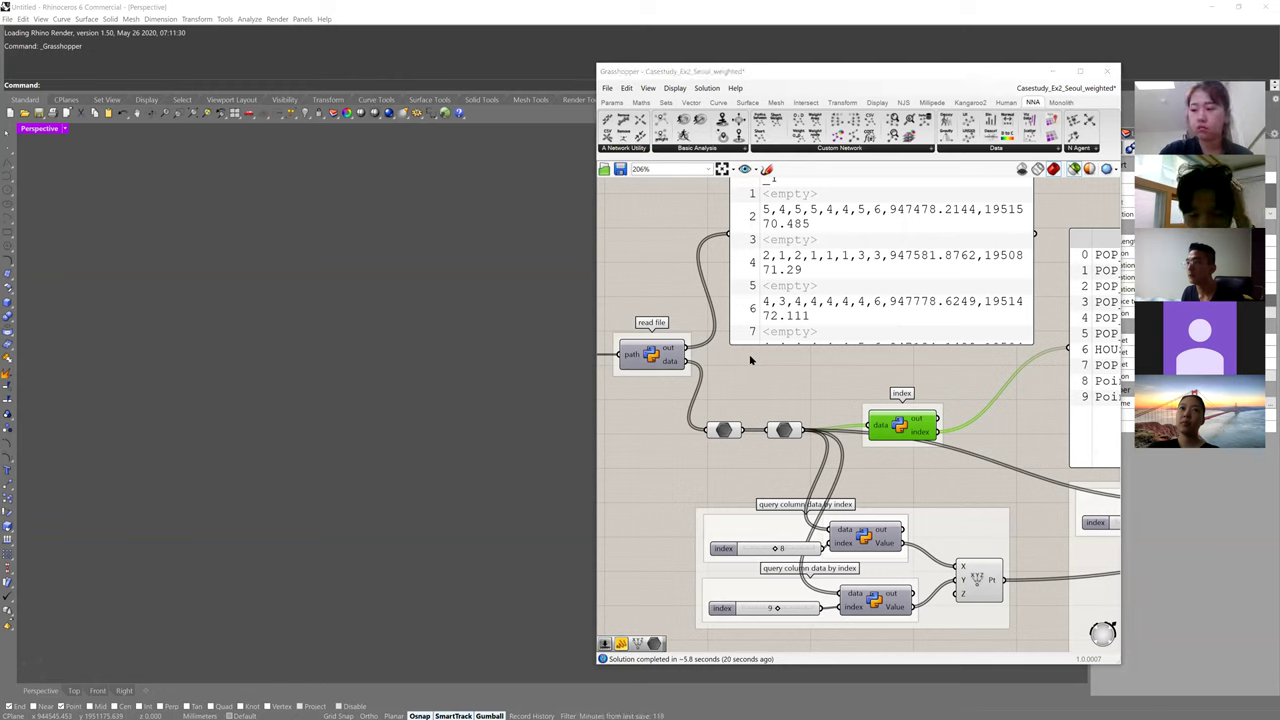
pyautogui.click(814, 409)
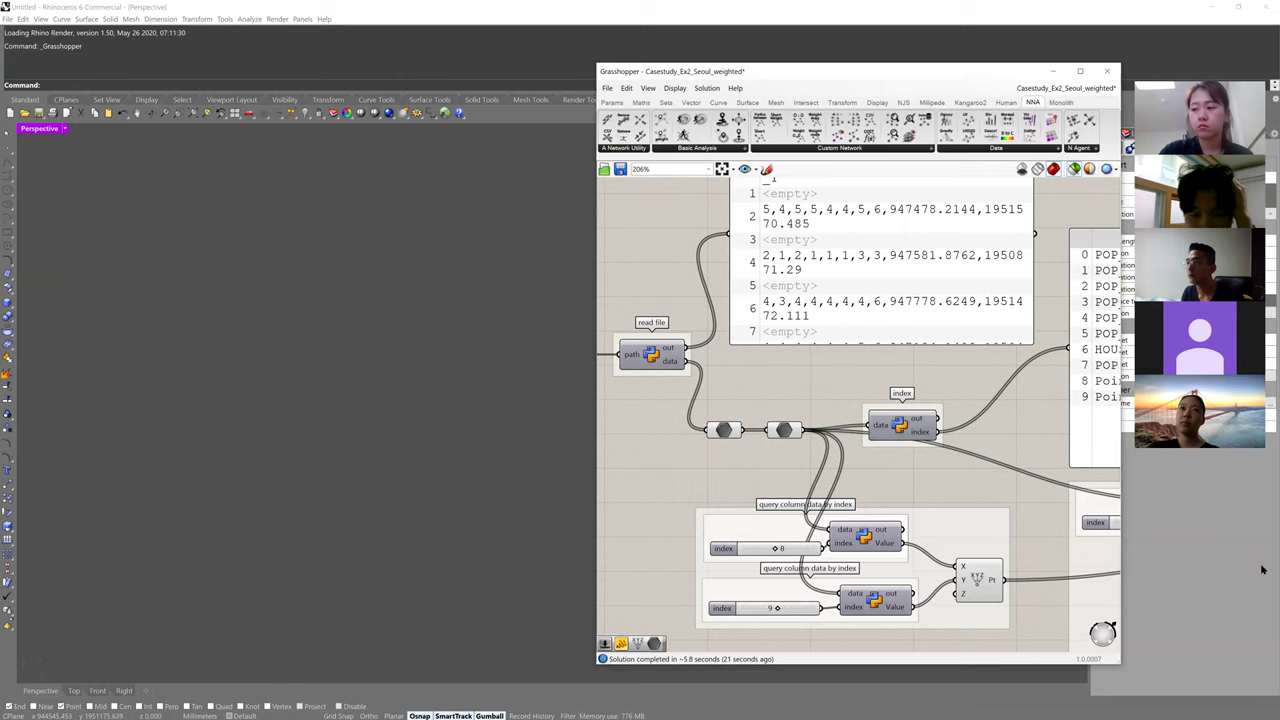
pyautogui.click(1220, 584)
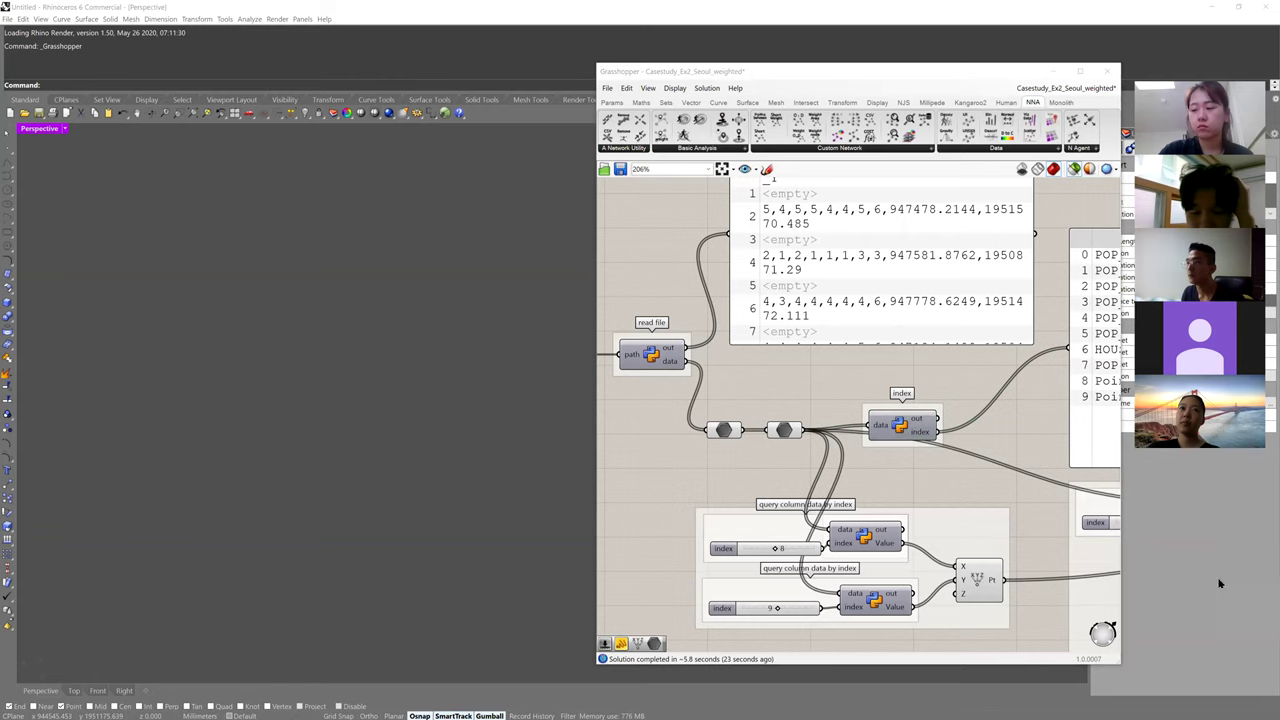
pyautogui.click(674, 362)
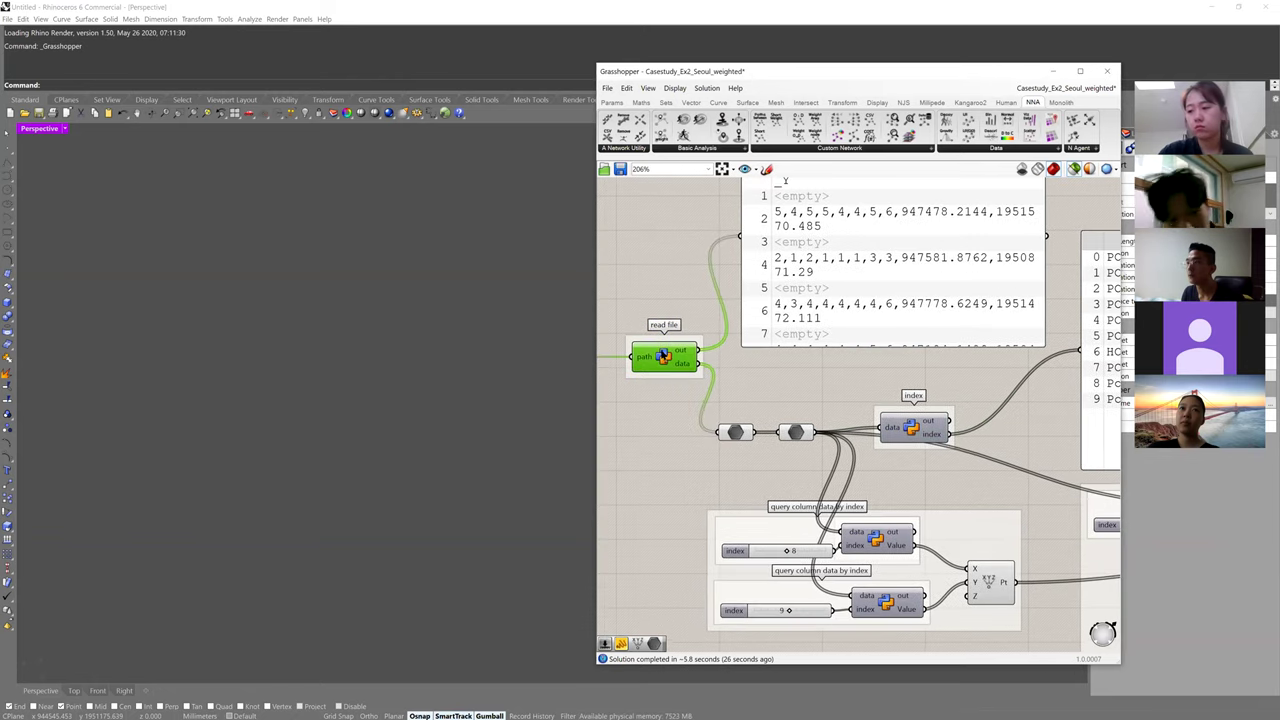
# Open the index component's Python script, examine its row index and split separator, and close the script editor
pyautogui.click(912, 432)
pyautogui.moveTo(863, 457); pyautogui.dragTo(741, 449, button='right')
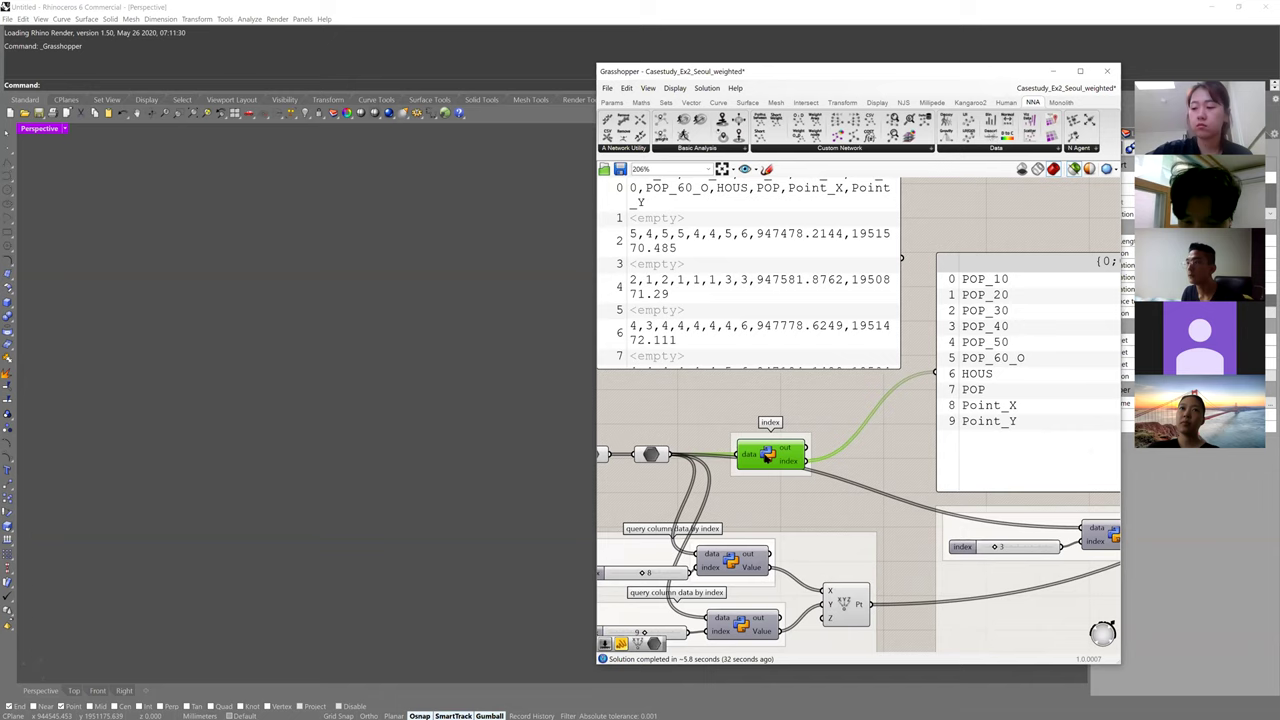
pyautogui.doubleClick(768, 456)
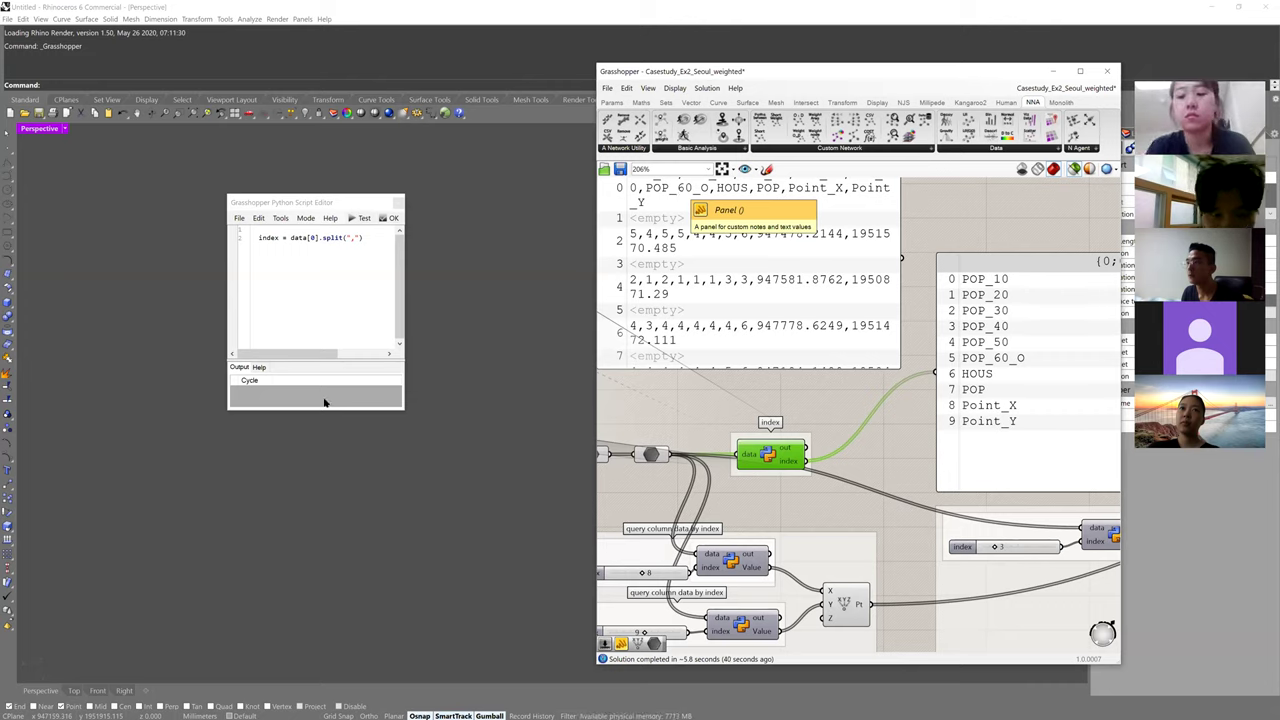
pyautogui.click(311, 237)
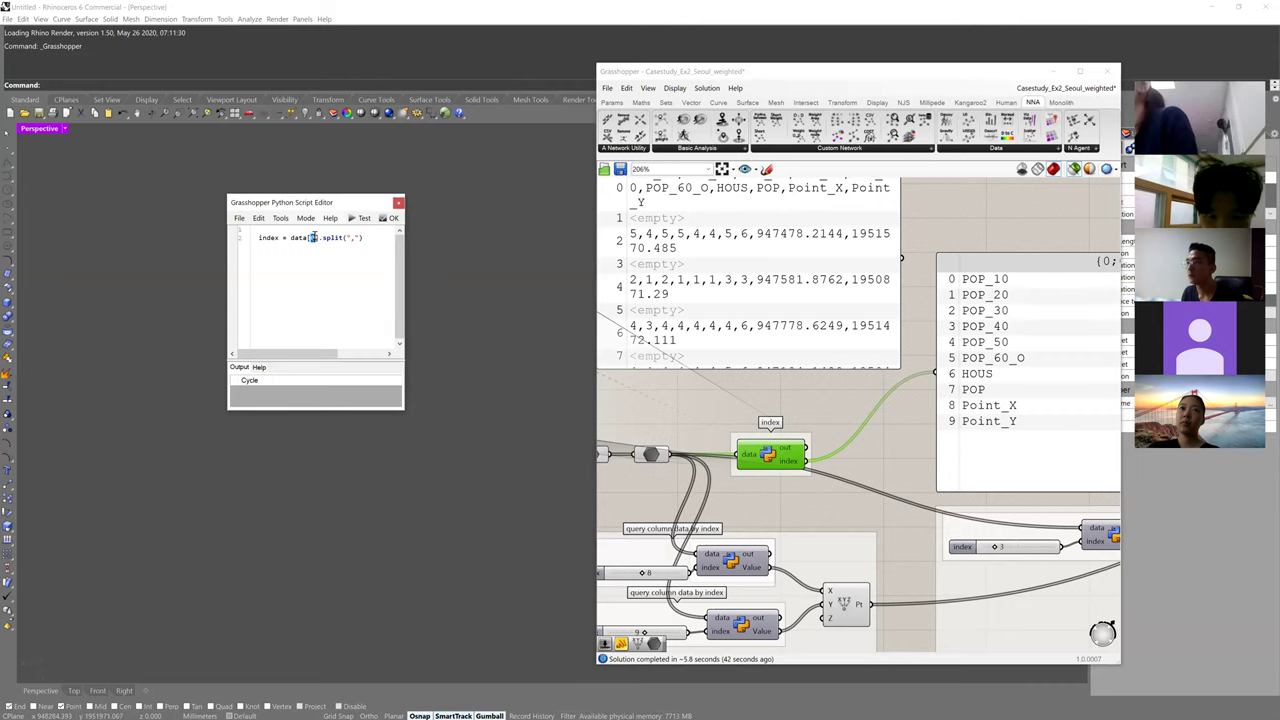
pyautogui.click(352, 237)
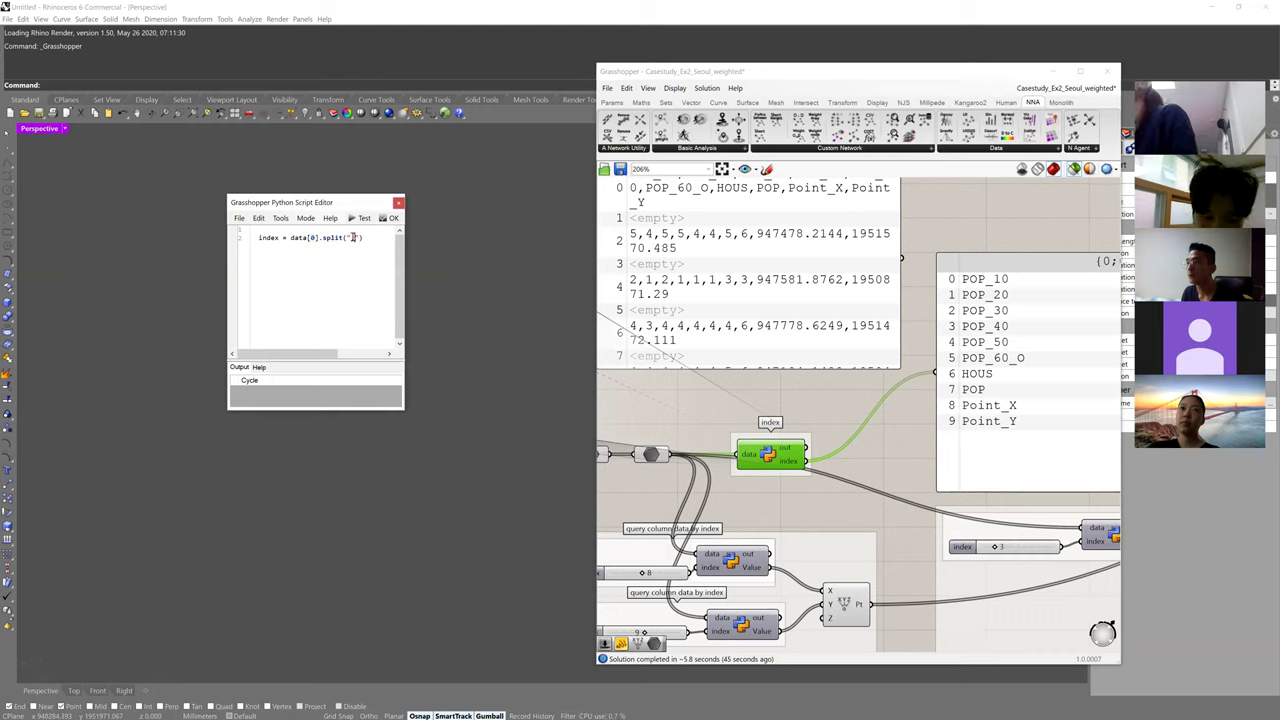
pyautogui.click(398, 203)
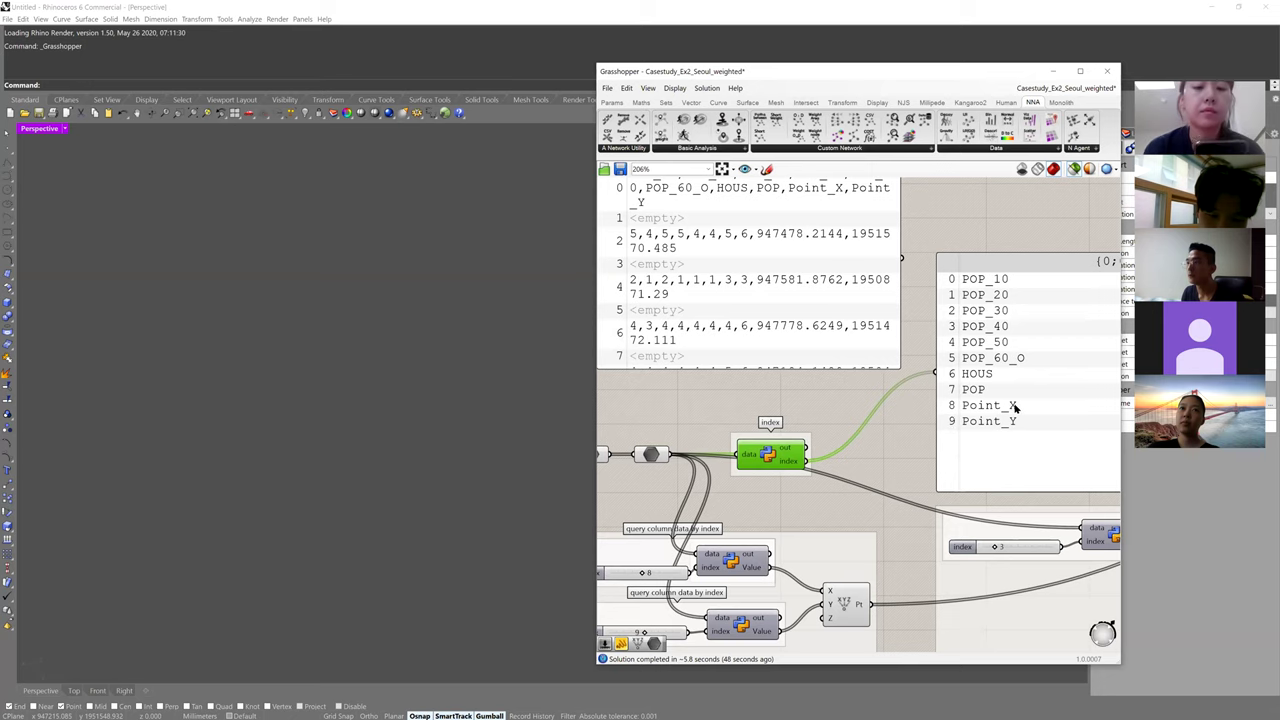
# Select both column query components and the XYZ point component in turn, and inspect the previewed population points in the Rhino viewport
pyautogui.moveTo(812, 535); pyautogui.dragTo(915, 382, button='right')
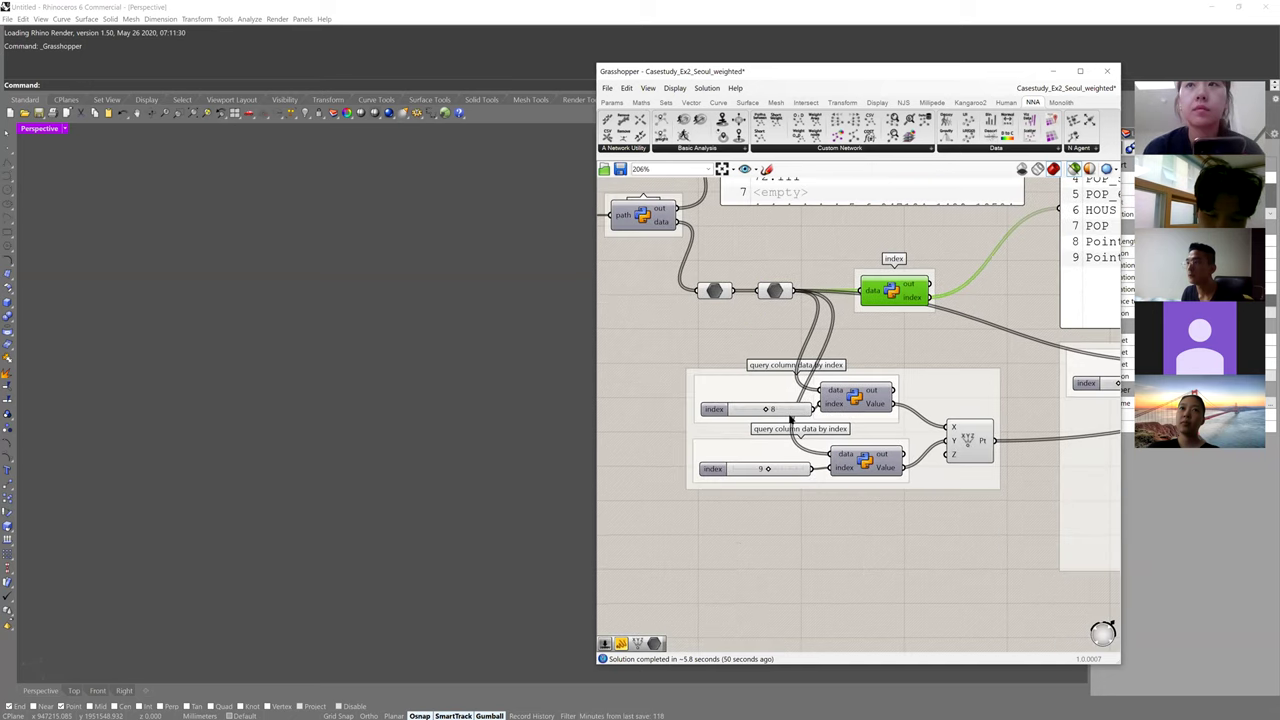
pyautogui.click(862, 400)
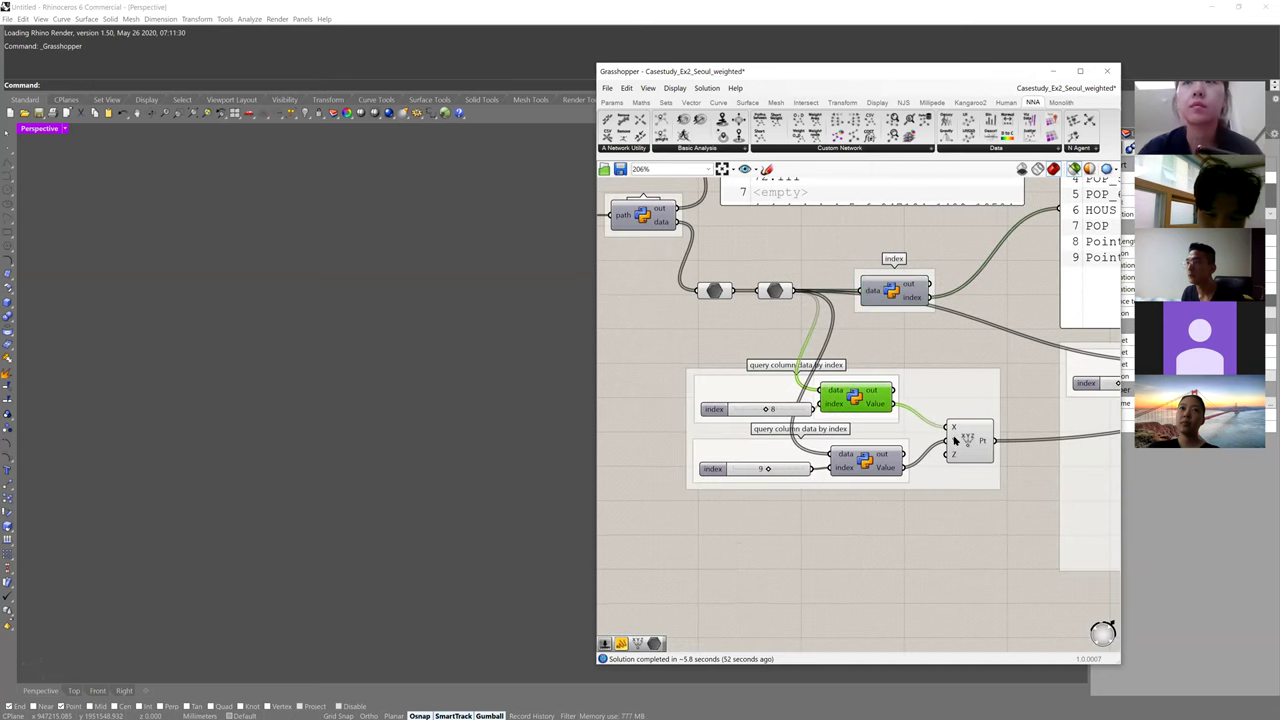
pyautogui.click(860, 468)
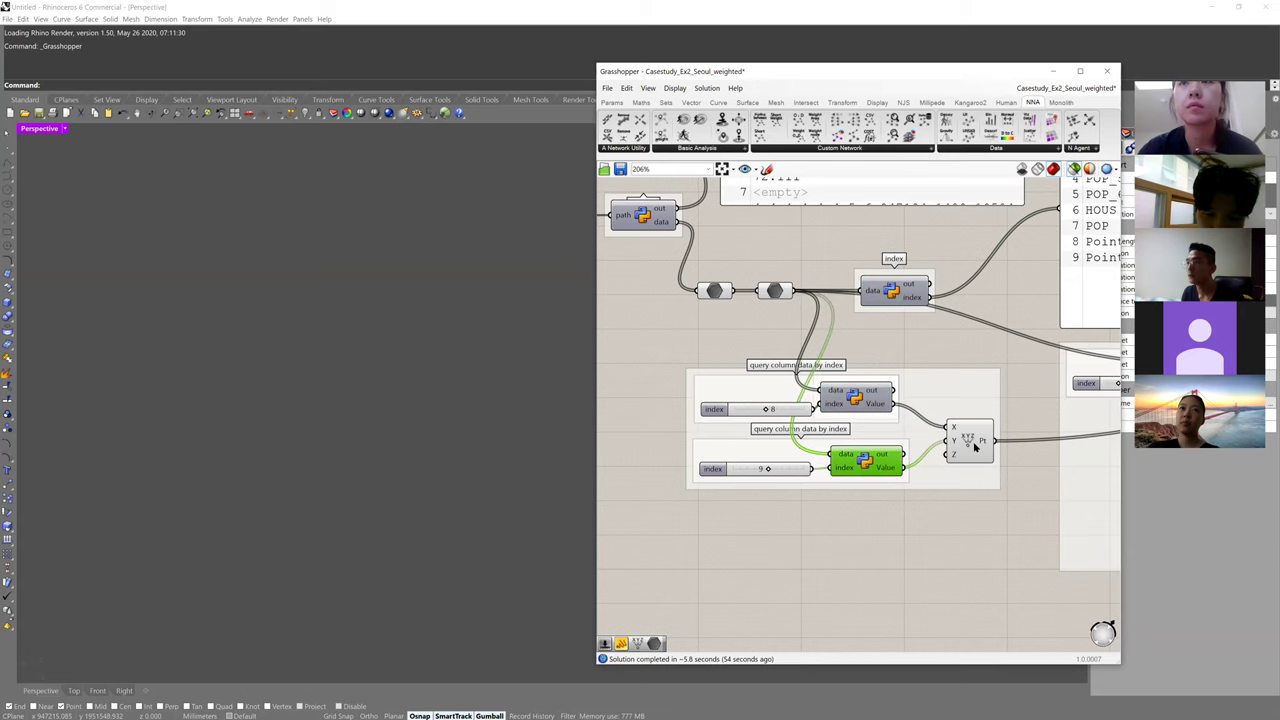
pyautogui.click(972, 443)
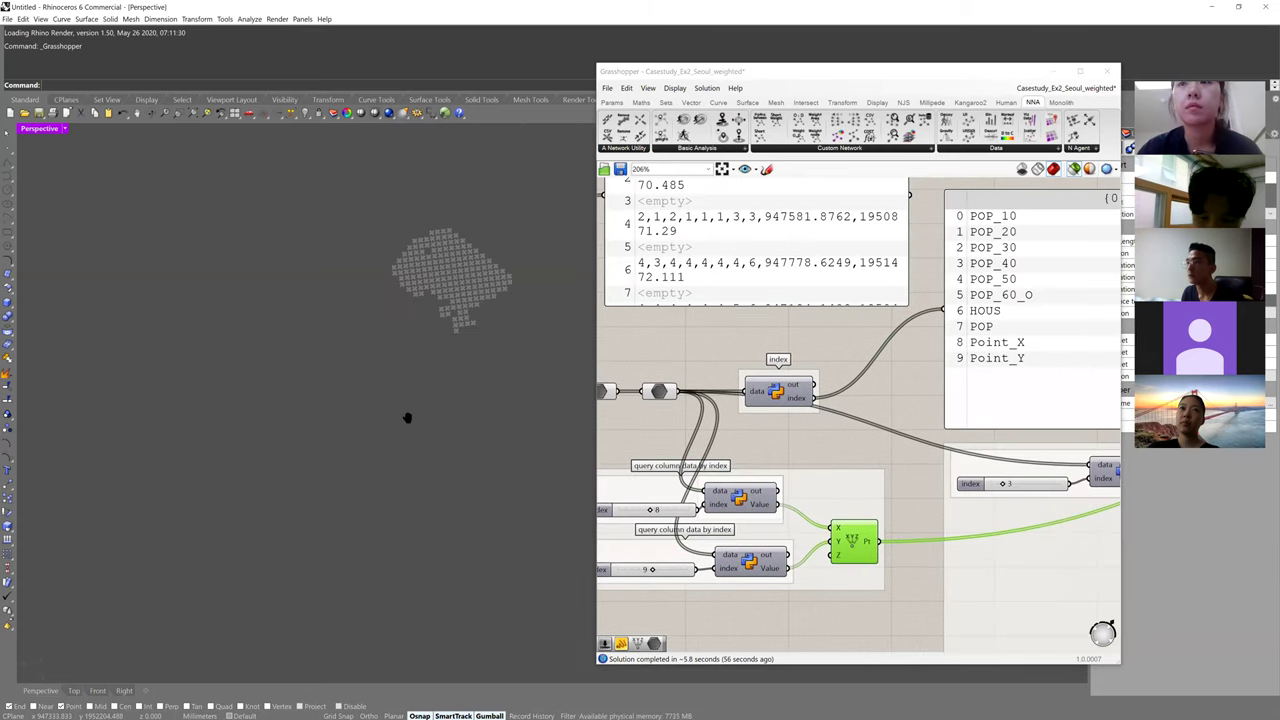
pyautogui.scroll(3, 371, 315)
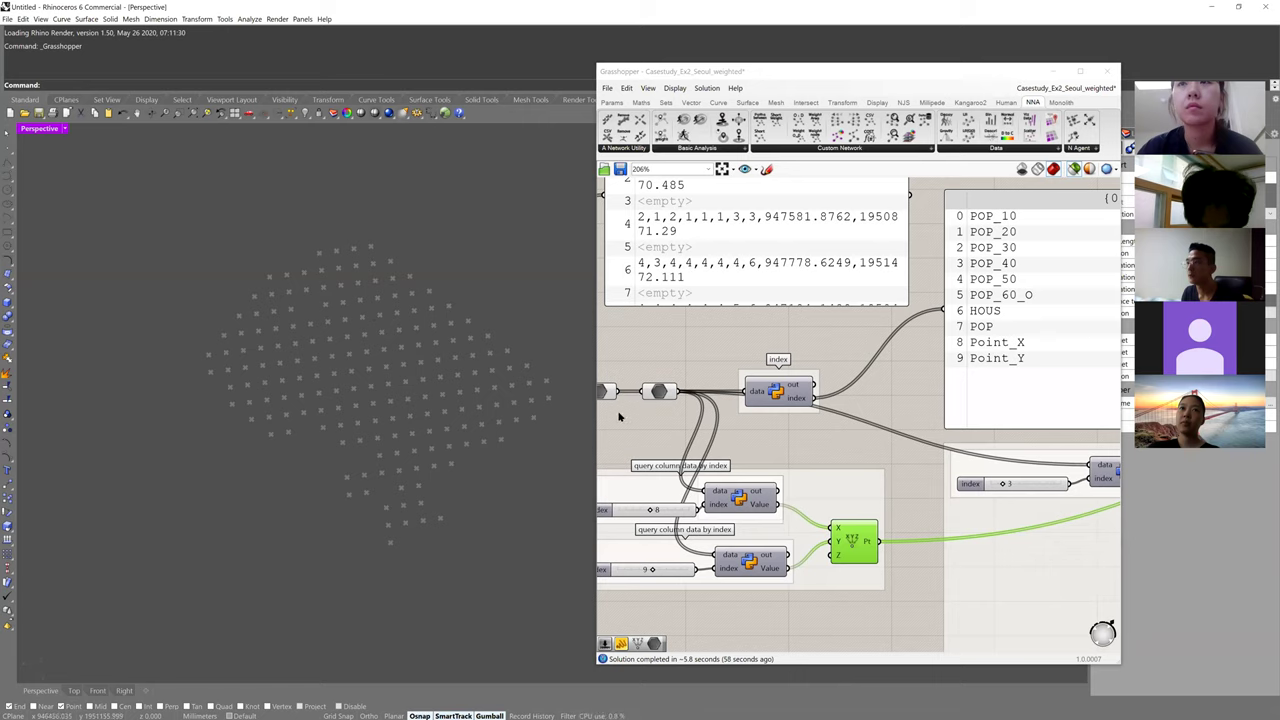
# Inspect the population points in the Rhino viewport and select the column query component driven by index 3 beside the header list
pyautogui.moveTo(432, 447); pyautogui.dragTo(391, 423, button='right')
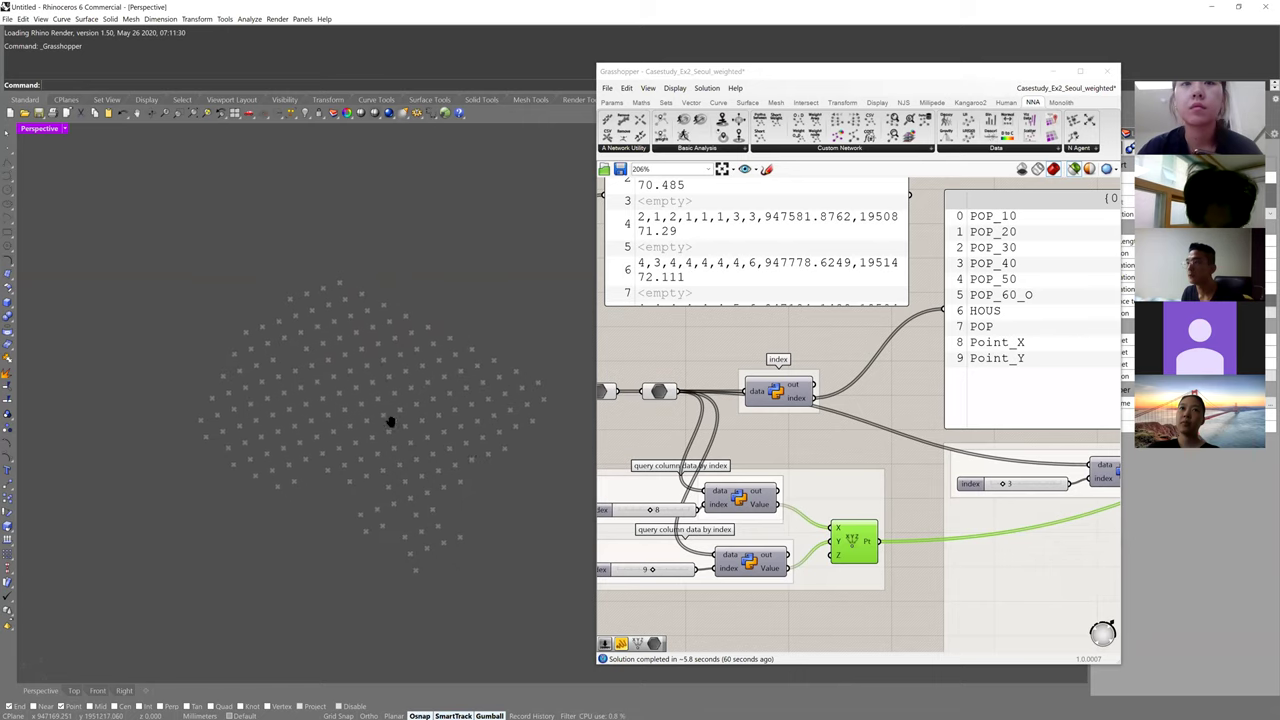
pyautogui.moveTo(1106, 480); pyautogui.dragTo(888, 463, button='right')
pyautogui.click(901, 460)
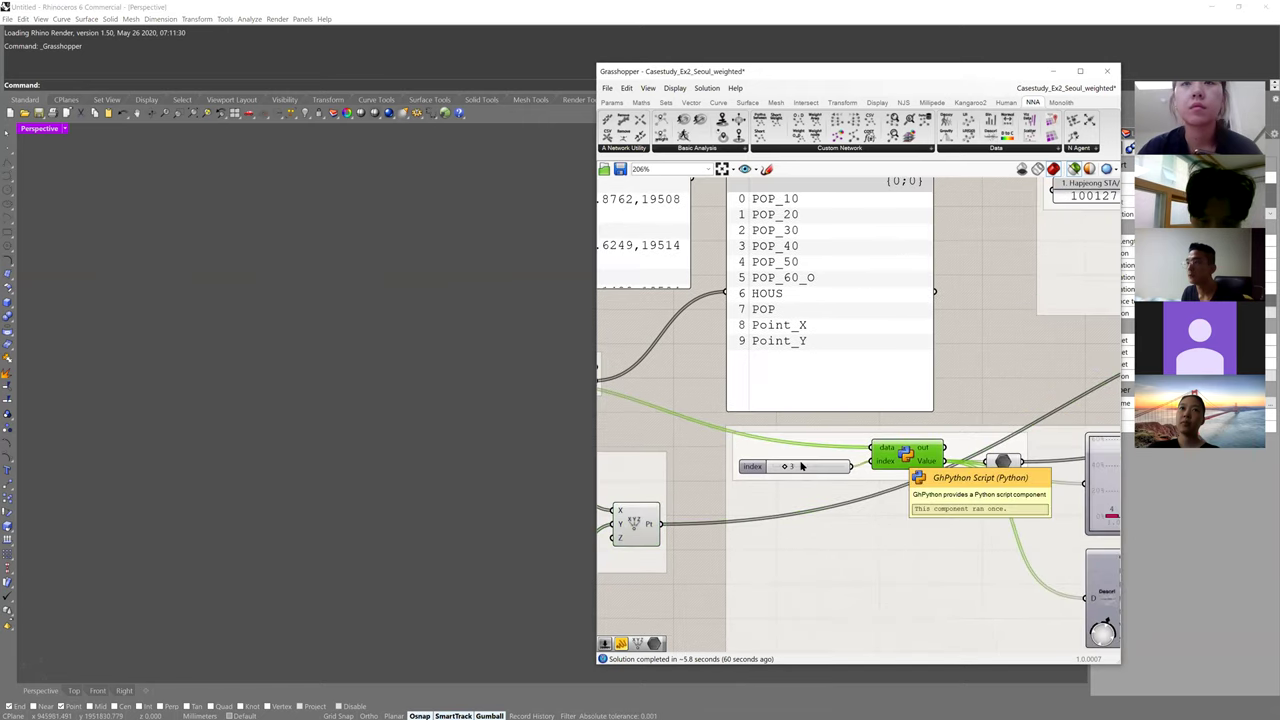
pyautogui.moveTo(746, 304); pyautogui.dragTo(751, 361, button='right')
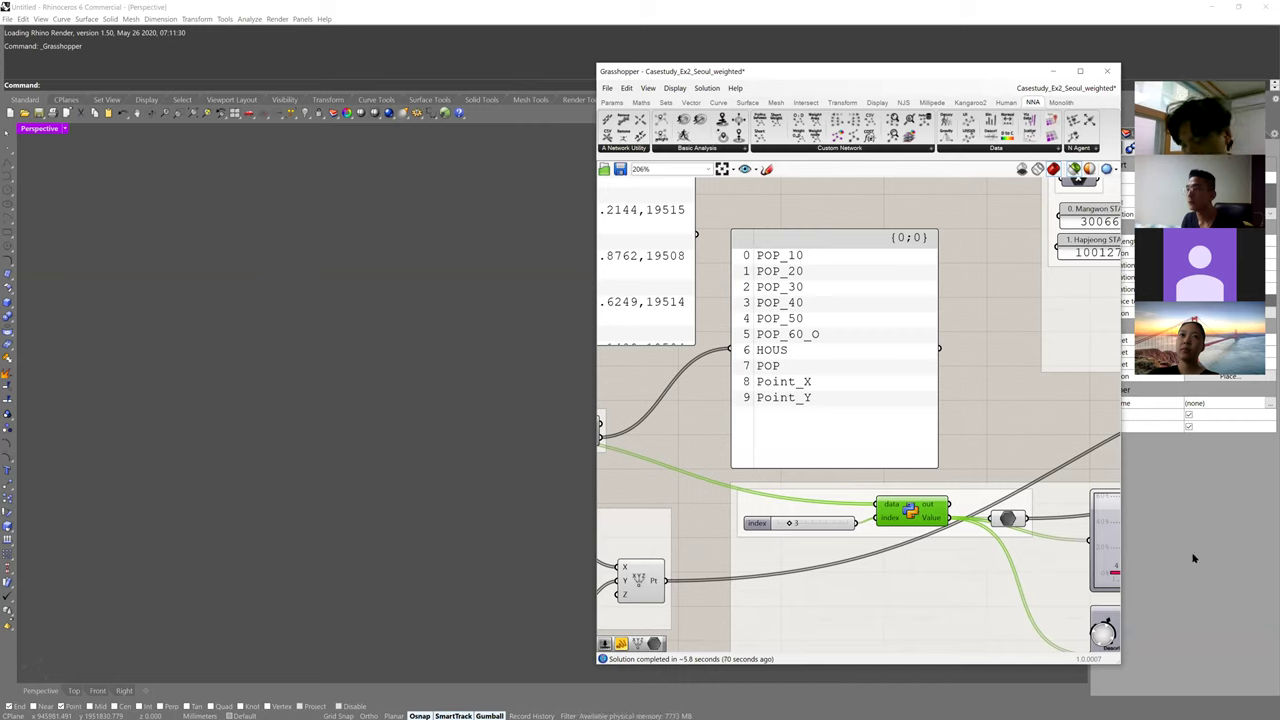
# Select the bar chart fed by the population column query and examine its value distribution
pyautogui.hotkey('alt', 'Tab')
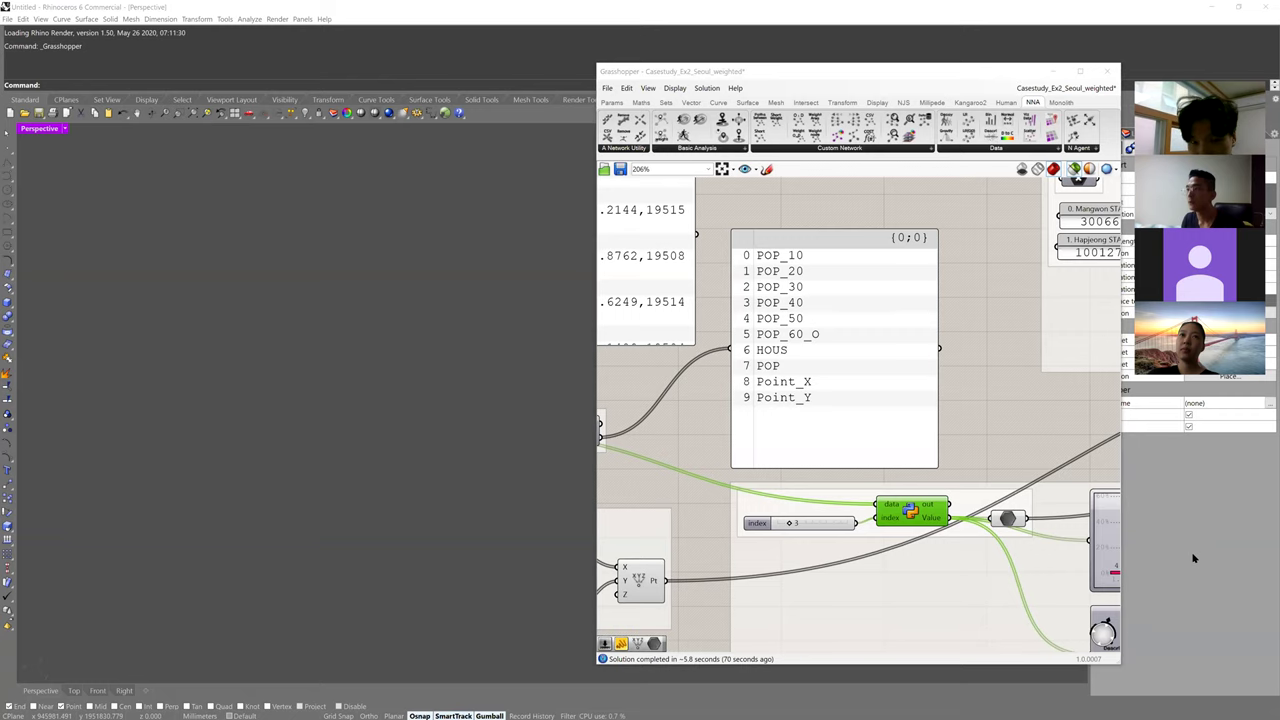
pyautogui.scroll(-2, 818, 487)
pyautogui.moveTo(1050, 527); pyautogui.dragTo(837, 488, button='right')
pyautogui.click(838, 490)
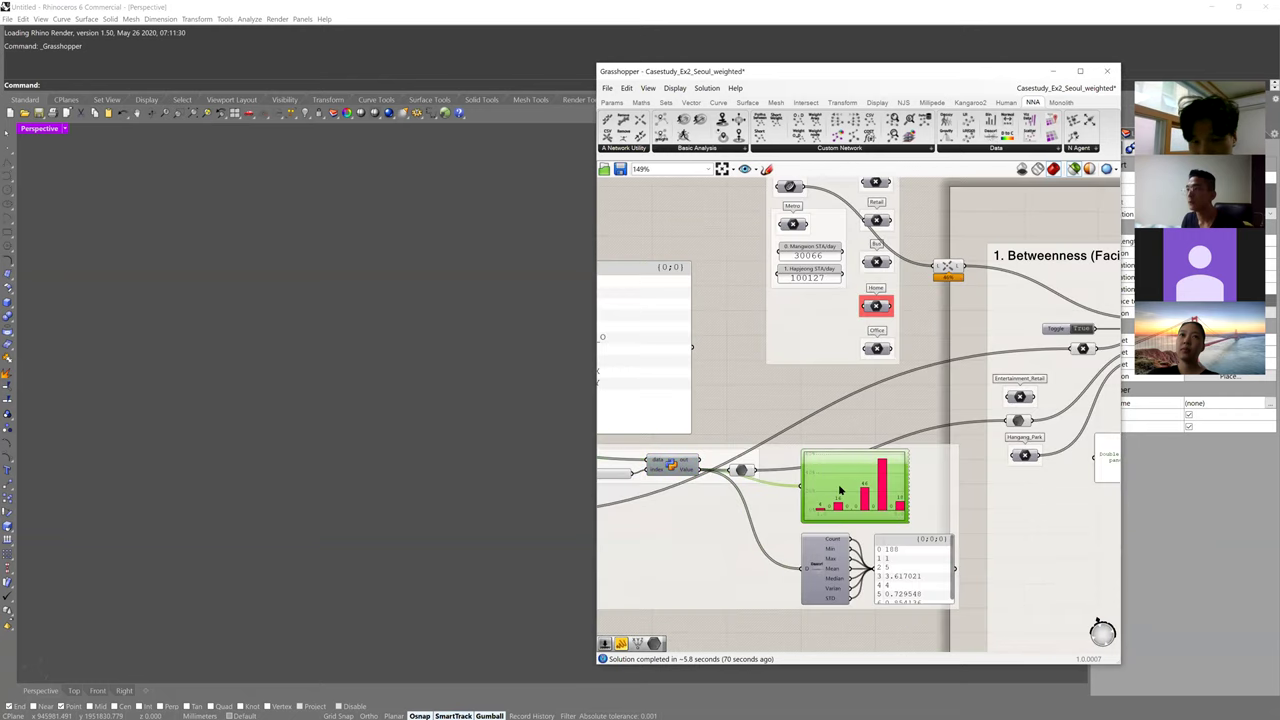
pyautogui.moveTo(840, 494); pyautogui.dragTo(838, 496)
# Adjust the column index slider of the population query and select the descriptive statistics component below the bar chart
pyautogui.moveTo(673, 464); pyautogui.dragTo(742, 465, button='right')
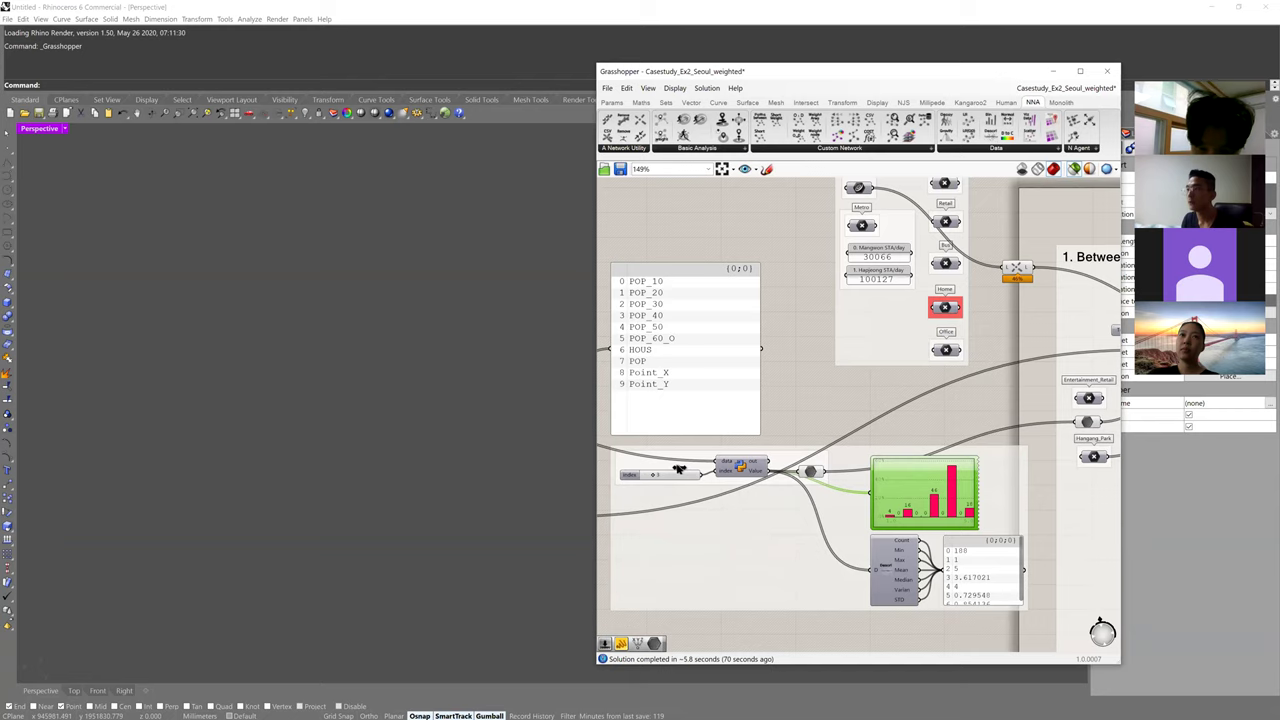
pyautogui.moveTo(651, 474); pyautogui.dragTo(662, 474)
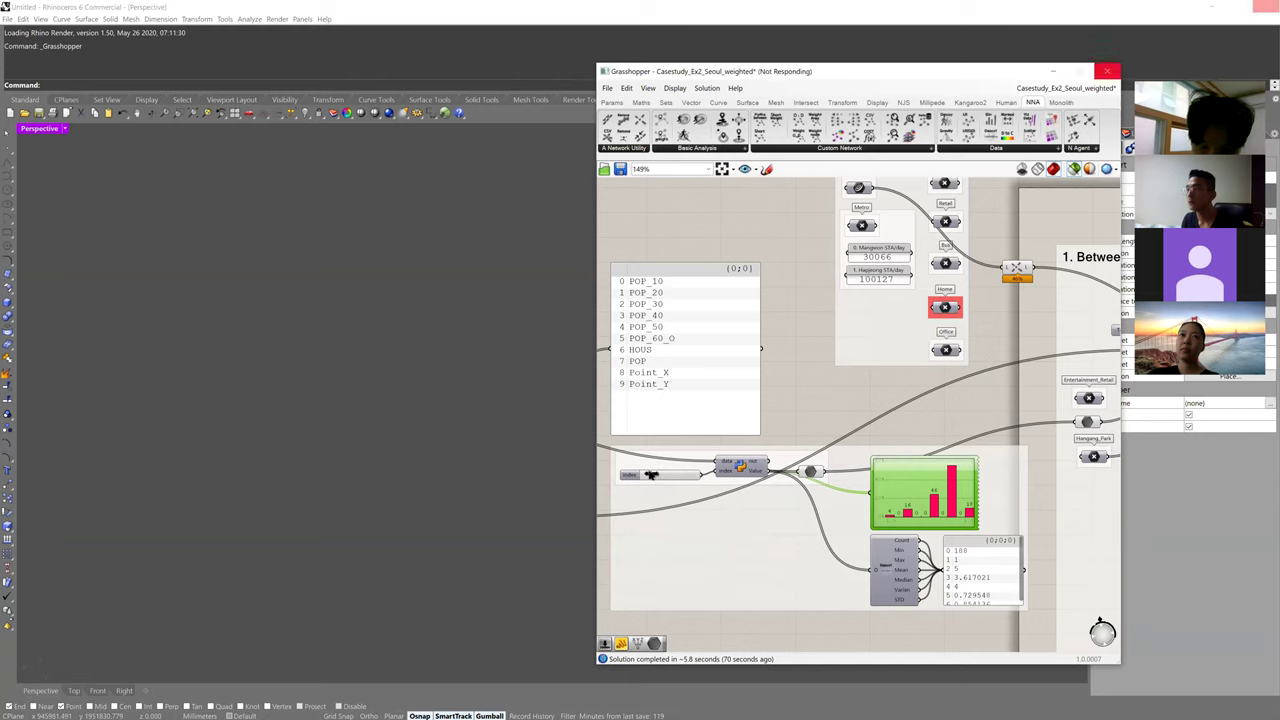
pyautogui.click(906, 582)
# Place an unweighted betweenness component with Origins and Destinations inputs above the "1. Betweenness (Facilities to Park)" group
pyautogui.moveTo(955, 525); pyautogui.dragTo(758, 546, button='right')
pyautogui.scroll(1, 1035, 381)
pyautogui.moveTo(1050, 372); pyautogui.dragTo(950, 486, button='right')
pyautogui.click(962, 480)
pyautogui.moveTo(657, 115); pyautogui.dragTo(968, 336)
pyautogui.scroll(3, 957, 357)
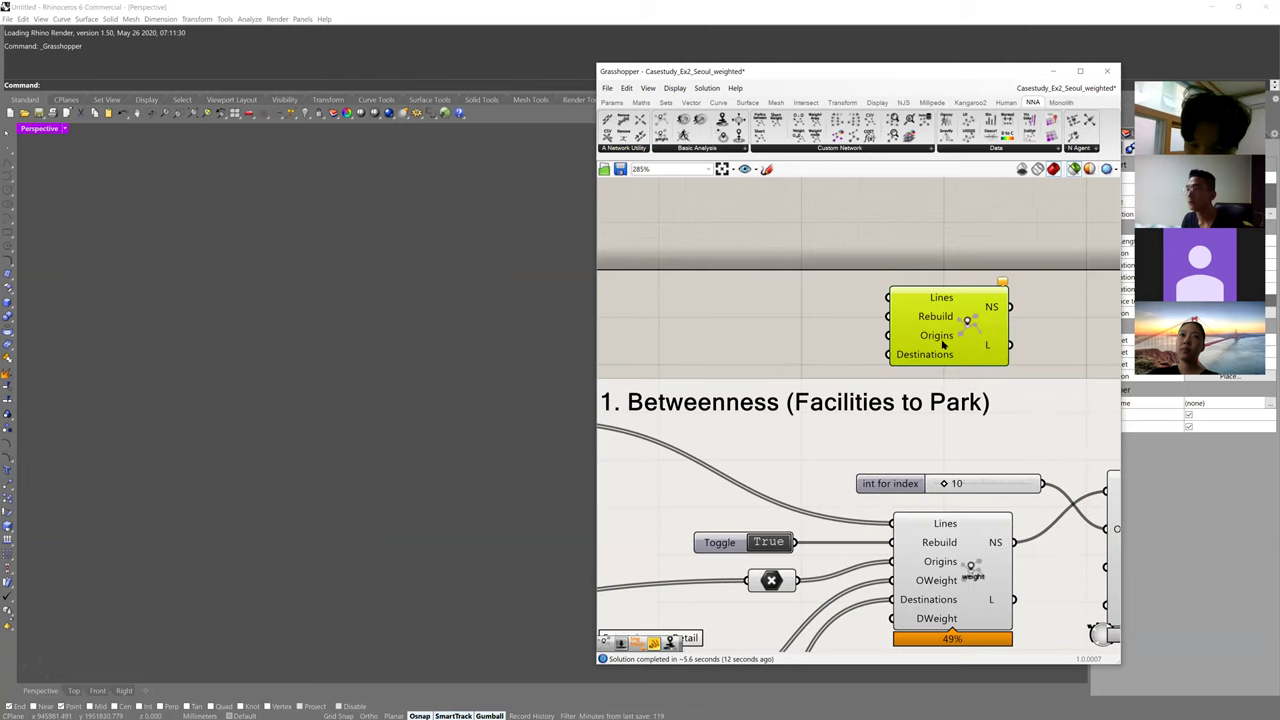
# Compare the unweighted component's inputs with the OWeight and DWeight inputs of the weighted betweenness component
pyautogui.moveTo(942, 538); pyautogui.dragTo(948, 486, button='right')
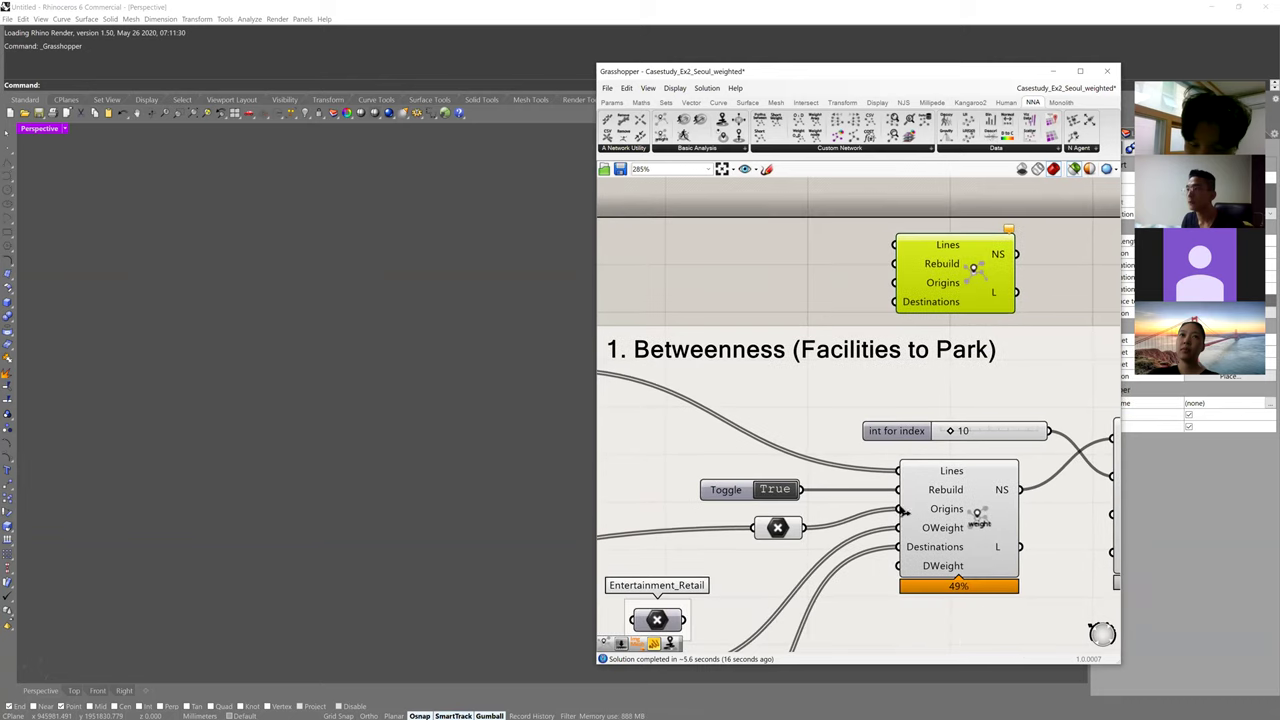
pyautogui.moveTo(940, 530)
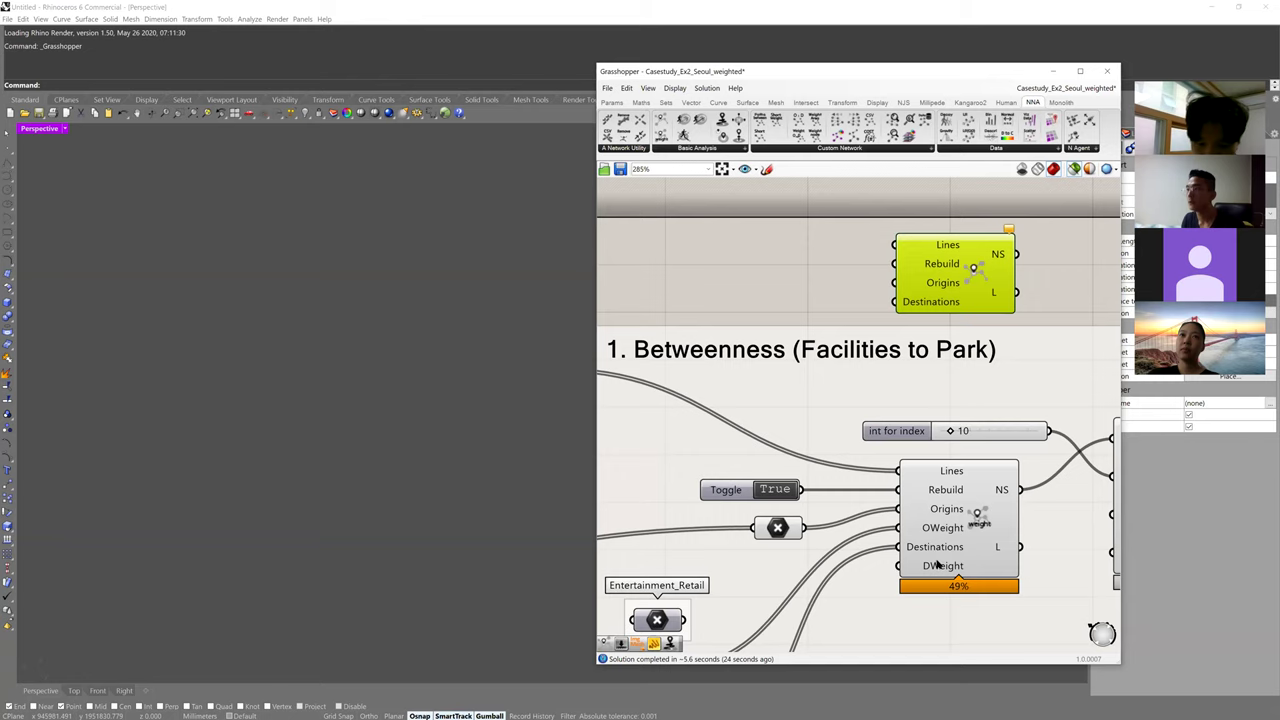
pyautogui.scroll(-5, 938, 565)
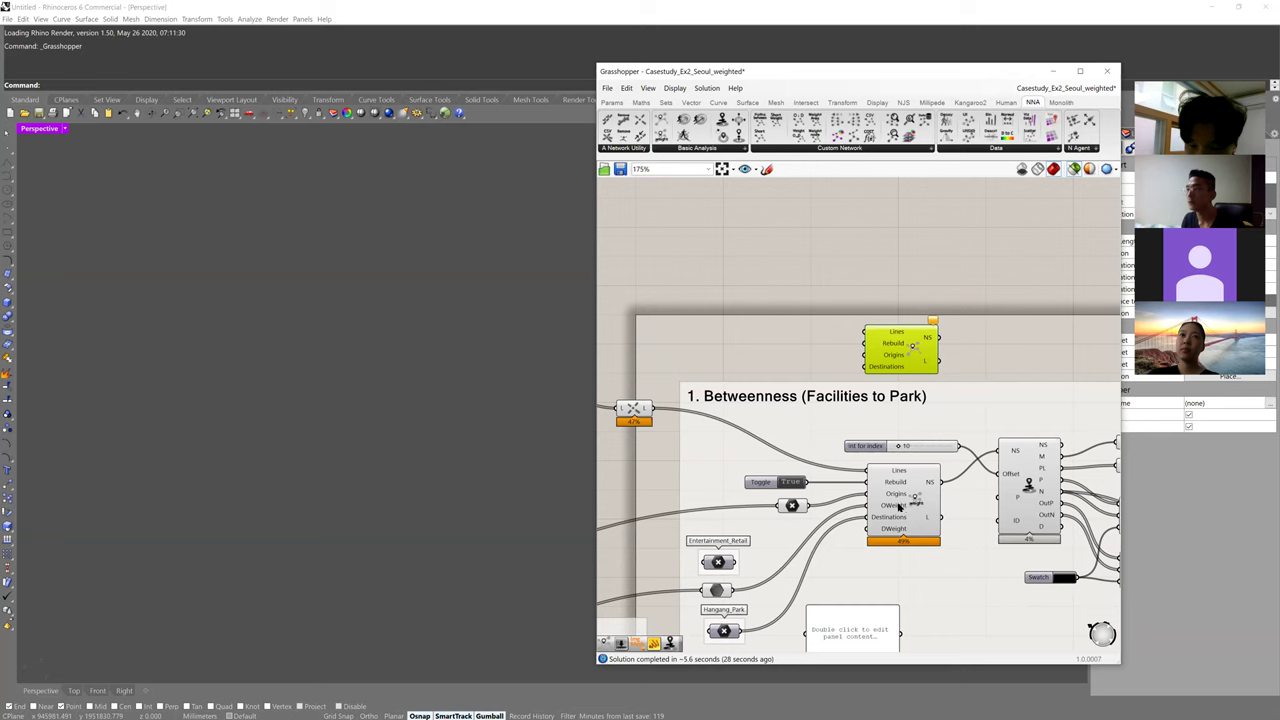
pyautogui.moveTo(897, 503); pyautogui.dragTo(950, 414, button='right')
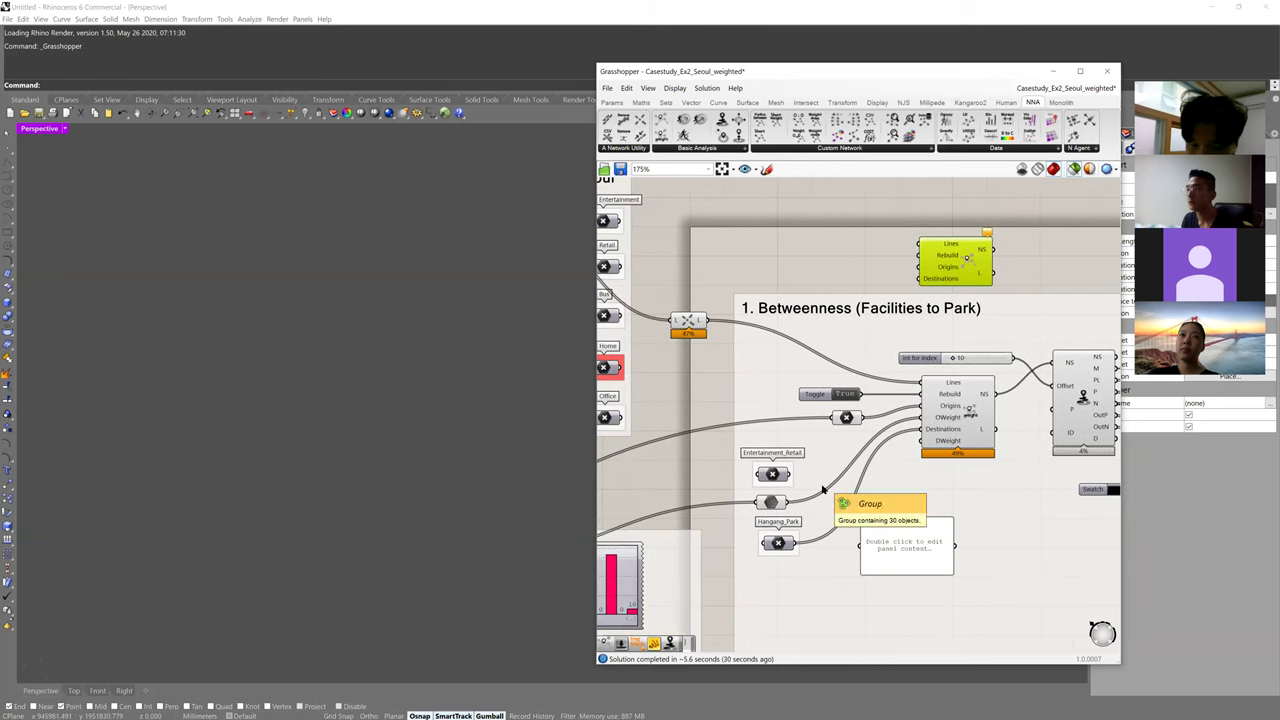
# Wire the origin weight data into the empty panel, enlarge the panel and look through its list of values
pyautogui.moveTo(844, 439); pyautogui.dragTo(1014, 405, button='right')
pyautogui.moveTo(834, 464); pyautogui.dragTo(769, 379, button='right')
pyautogui.moveTo(893, 380); pyautogui.dragTo(1010, 536)
pyautogui.scroll(2, 1006, 454)
pyautogui.moveTo(1021, 446); pyautogui.dragTo(888, 410, button='right')
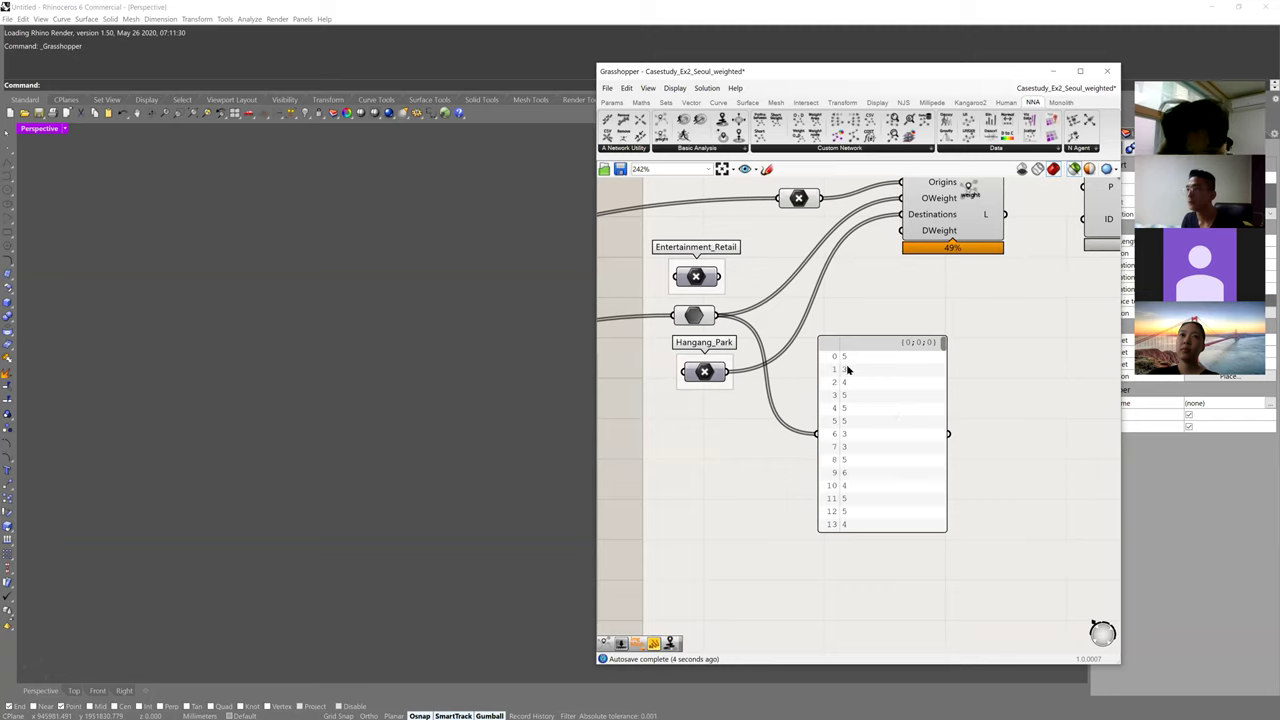
pyautogui.moveTo(946, 344); pyautogui.dragTo(952, 542)
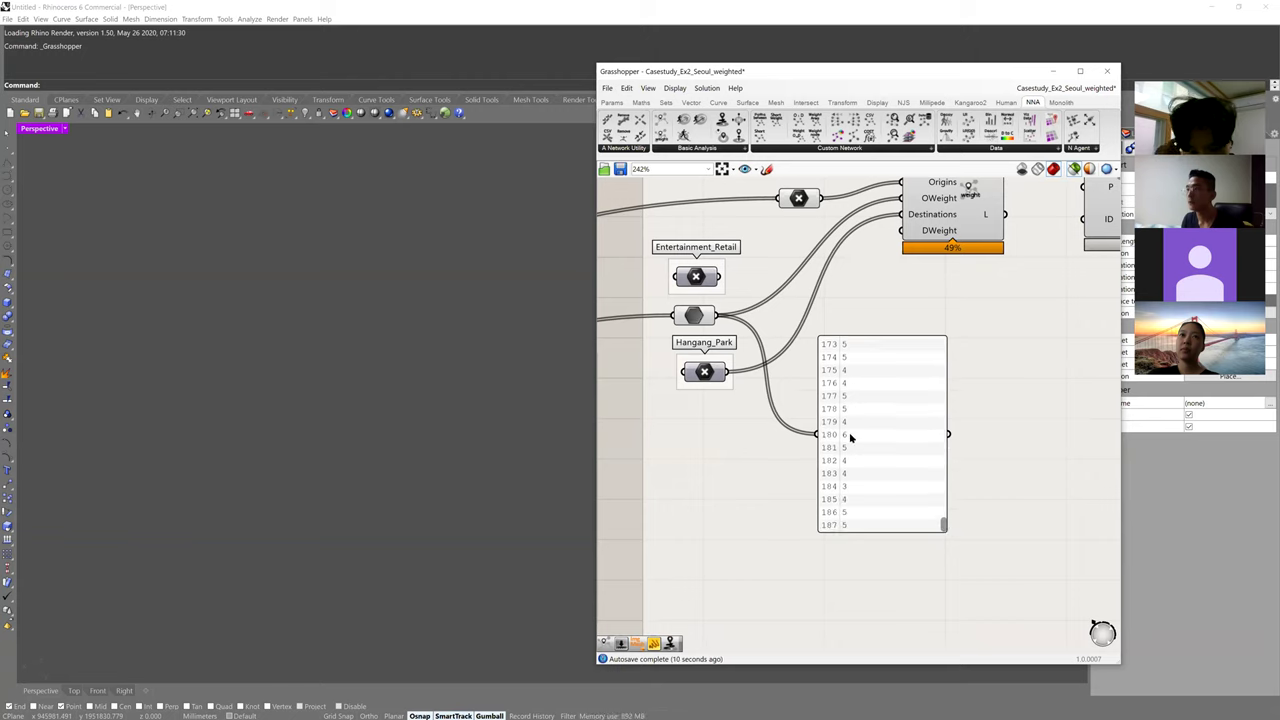
pyautogui.moveTo(944, 524); pyautogui.dragTo(944, 420)
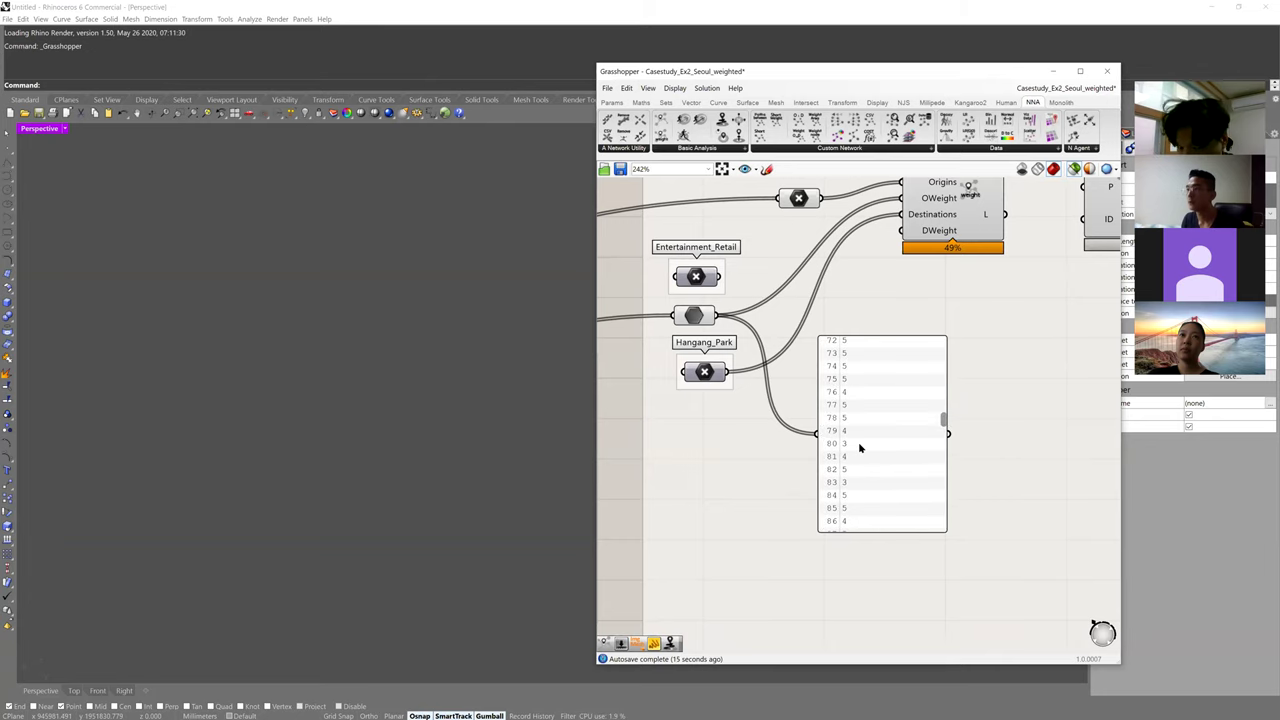
# Delete the weight values panel and the unconnected unweighted betweenness component
pyautogui.click(860, 446)
pyautogui.scroll(-5, 860, 446)
pyautogui.moveTo(906, 472); pyautogui.dragTo(897, 488, button='right')
pyautogui.scroll(-1, 909, 473)
pyautogui.press('Delete')
pyautogui.scroll(4, 923, 322)
pyautogui.click(926, 321)
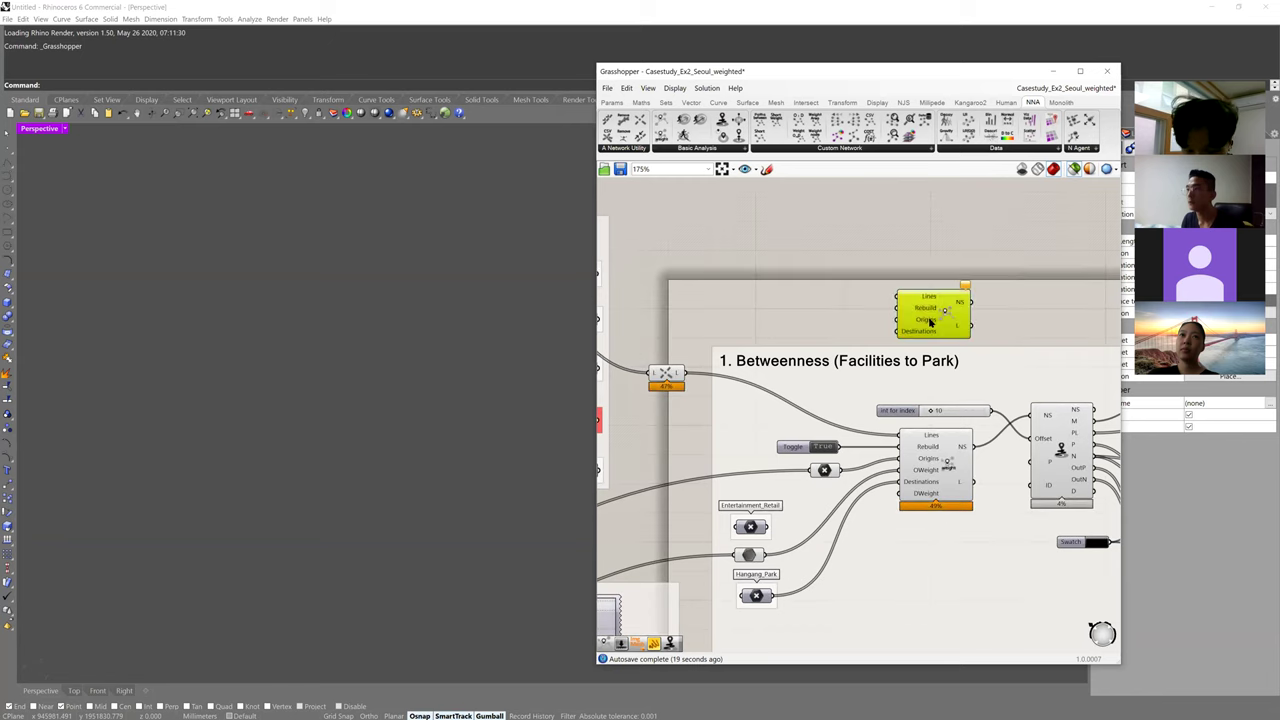
pyautogui.press('Delete')
# Examine the population column query group and the panel listing the CSV column headers from HOUS to Point_Y
pyautogui.scroll(-4, 926, 317)
pyautogui.moveTo(917, 372); pyautogui.dragTo(1098, 371, button='right')
pyautogui.moveTo(802, 451); pyautogui.dragTo(746, 436, button='right')
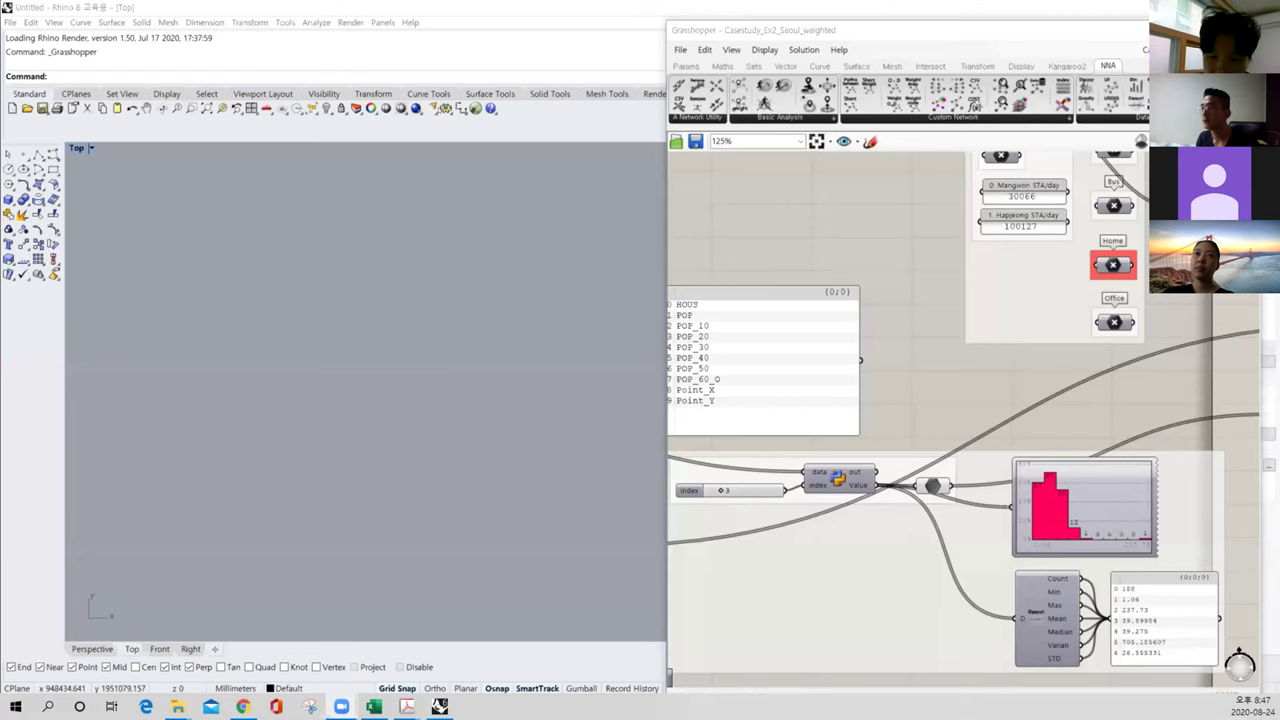
pyautogui.rightClick(883, 341)
pyautogui.rightClick(794, 227)
pyautogui.moveTo(783, 264); pyautogui.dragTo(1008, 320, button='right')
pyautogui.moveTo(772, 329); pyautogui.dragTo(693, 320, button='right')
pyautogui.moveTo(979, 397); pyautogui.dragTo(888, 374, button='right')
pyautogui.scroll(1, 706, 326)
pyautogui.scroll(3, 764, 310)
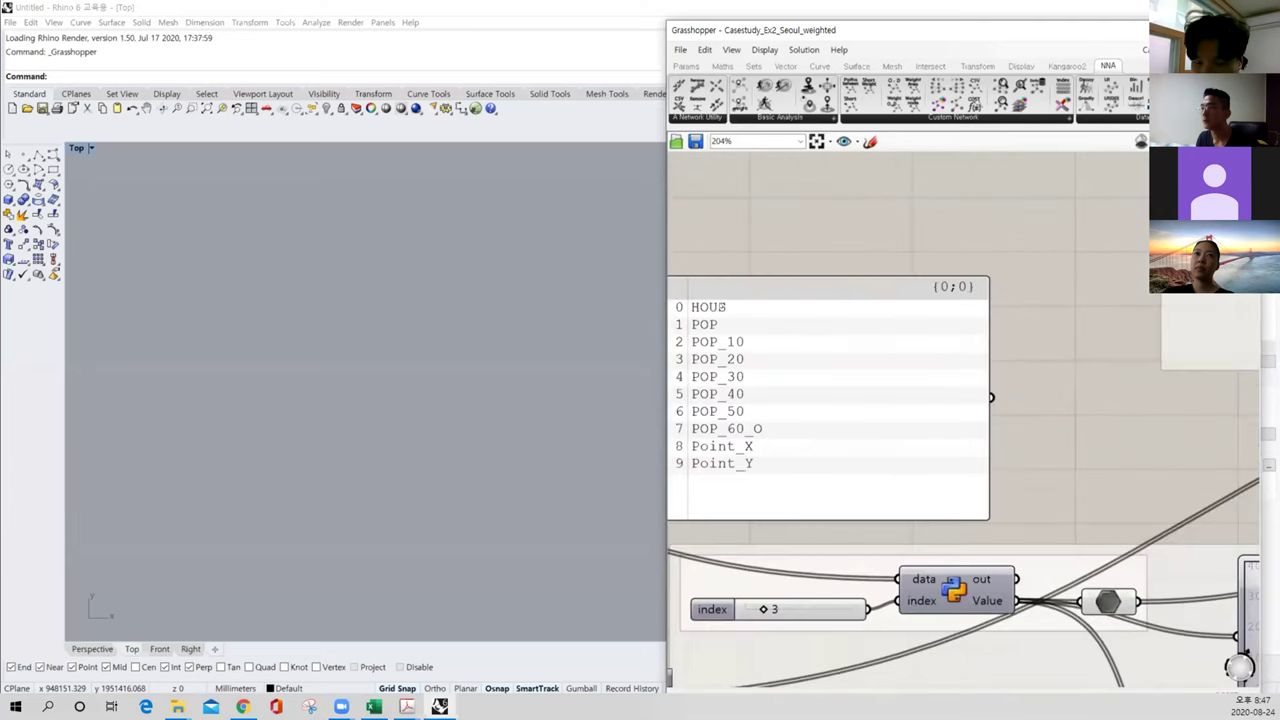
pyautogui.moveTo(763, 307); pyautogui.dragTo(789, 303, button='right')
pyautogui.moveTo(751, 262); pyautogui.dragTo(747, 370, button='right')
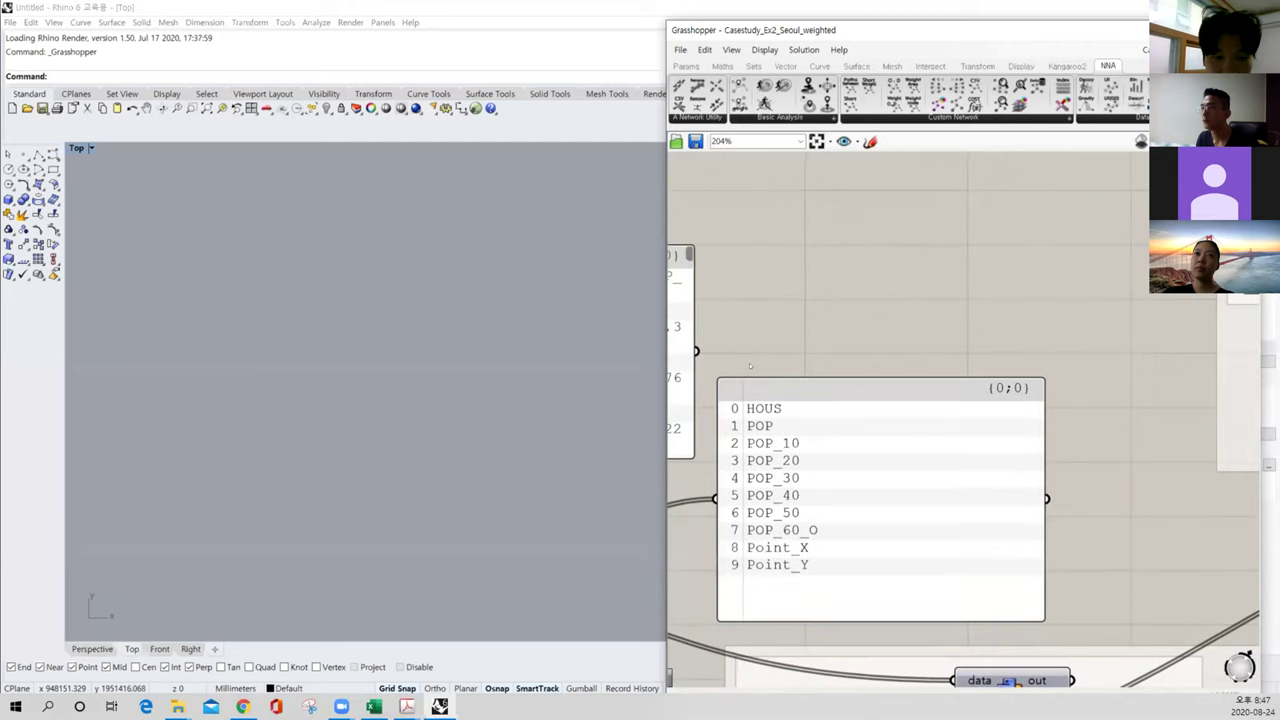
pyautogui.scroll(-3, 758, 365)
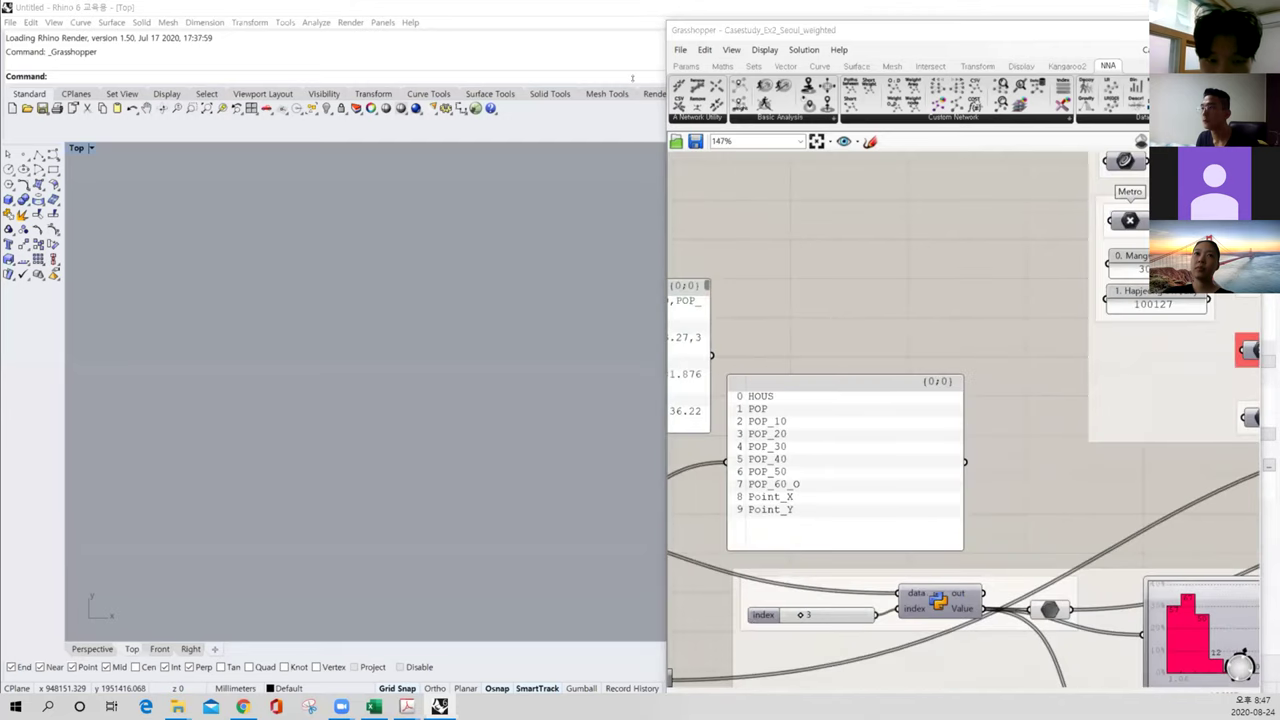
# Draw an annotation grid of square cells above the header panel, label its sides "100 M" and "100", and dot the cell centres
pyautogui.moveTo(787, 197); pyautogui.dragTo(785, 341)
pyautogui.moveTo(734, 267); pyautogui.dragTo(1082, 267)
pyautogui.moveTo(895, 204); pyautogui.dragTo(900, 348)
pyautogui.moveTo(987, 203); pyautogui.dragTo(1001, 318)
pyautogui.moveTo(765, 205); pyautogui.dragTo(1040, 205)
pyautogui.moveTo(787, 329); pyautogui.dragTo(1155, 327)
pyautogui.moveTo(836, 175); pyautogui.dragTo(837, 198)
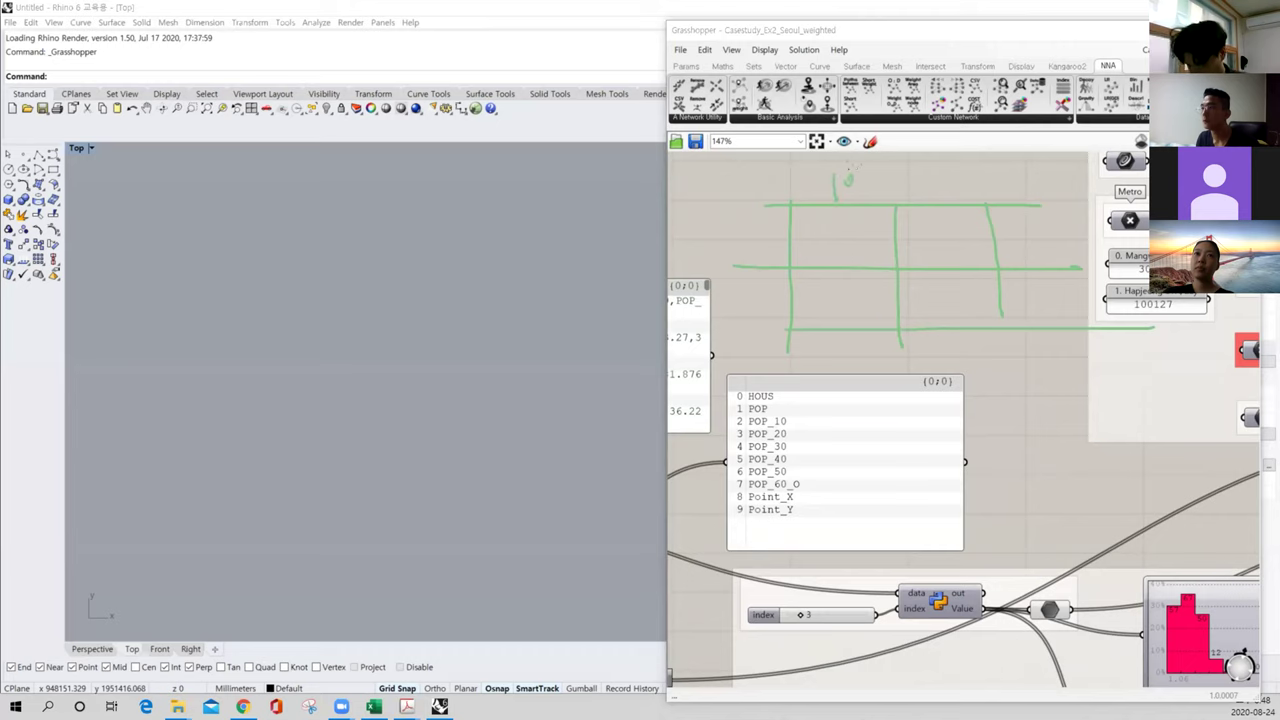
pyautogui.moveTo(744, 226)
pyautogui.mouseDown()
pyautogui.moveTo(745, 239)
pyautogui.moveTo(769, 228)
pyautogui.mouseUp()
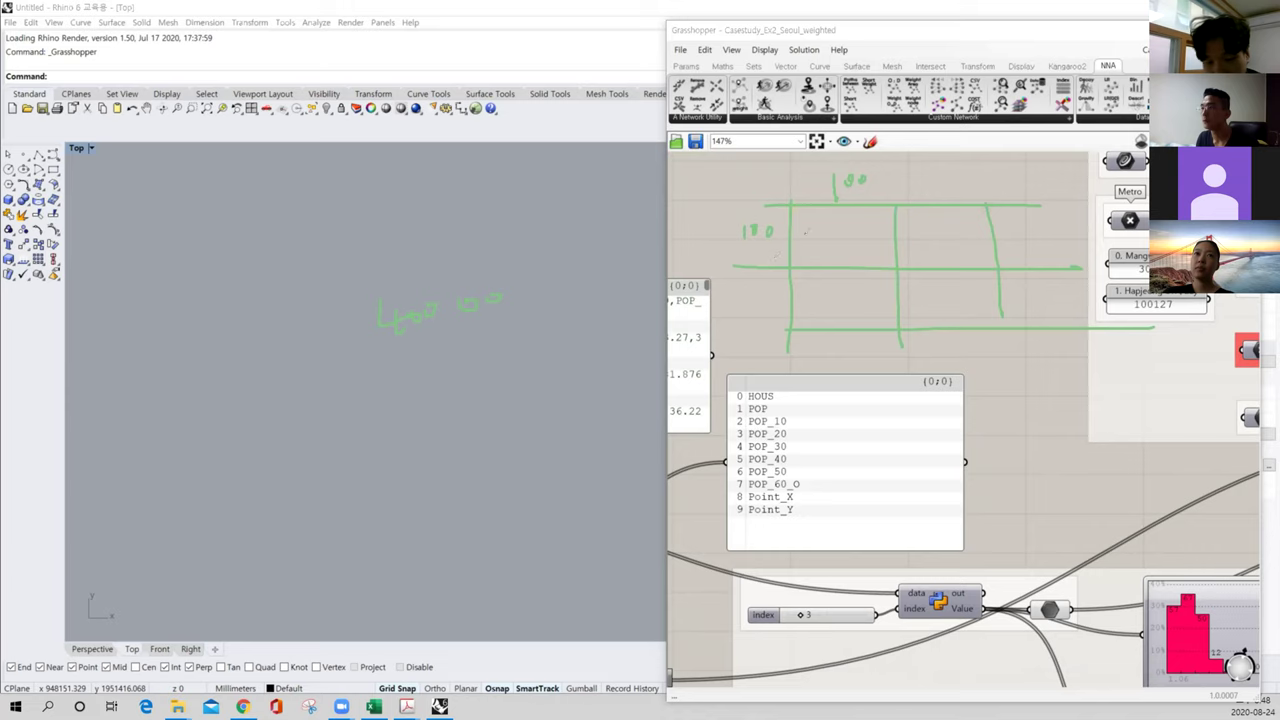
pyautogui.moveTo(882, 182); pyautogui.dragTo(898, 170)
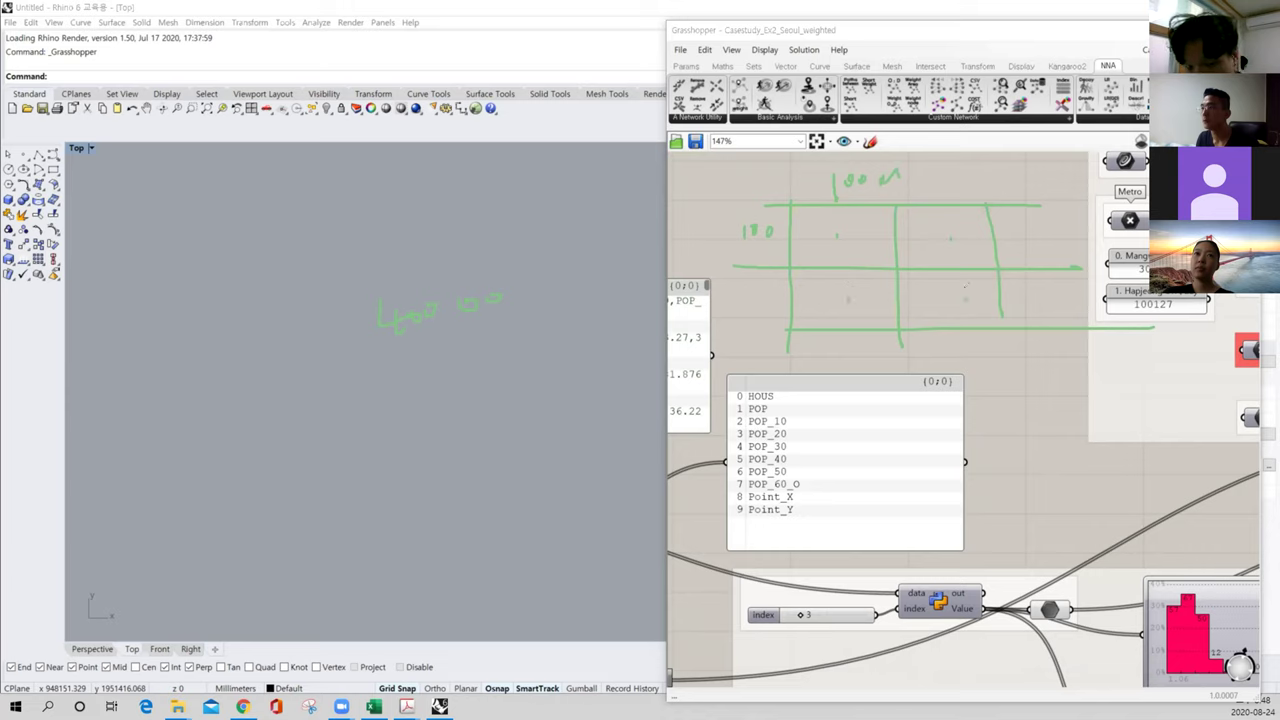
# Circle the column header list and sketch a table with header rows and several columns over the Rhino viewport
pyautogui.moveTo(797, 404)
pyautogui.mouseDown()
pyautogui.moveTo(798, 376)
pyautogui.moveTo(738, 378)
pyautogui.moveTo(690, 460)
pyautogui.moveTo(798, 538)
pyautogui.moveTo(834, 392)
pyautogui.moveTo(818, 370)
pyautogui.mouseUp()
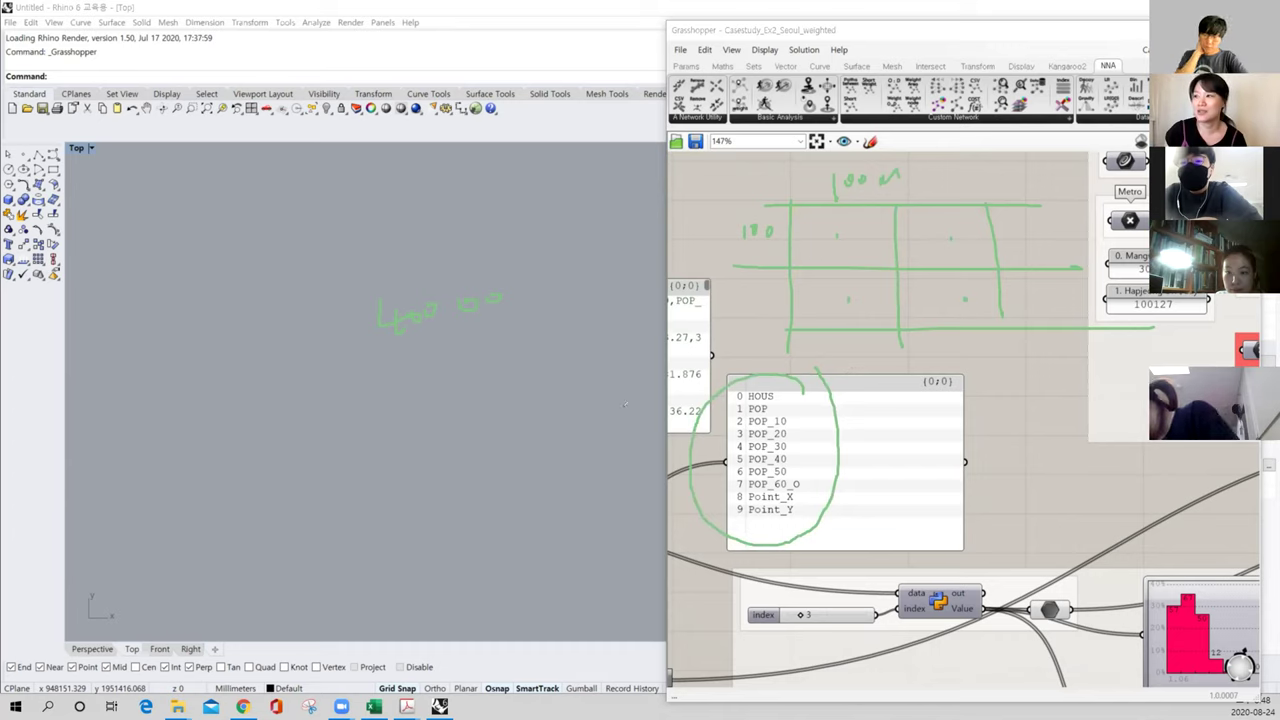
pyautogui.moveTo(292, 431); pyautogui.dragTo(584, 449)
pyautogui.moveTo(328, 388); pyautogui.dragTo(308, 612)
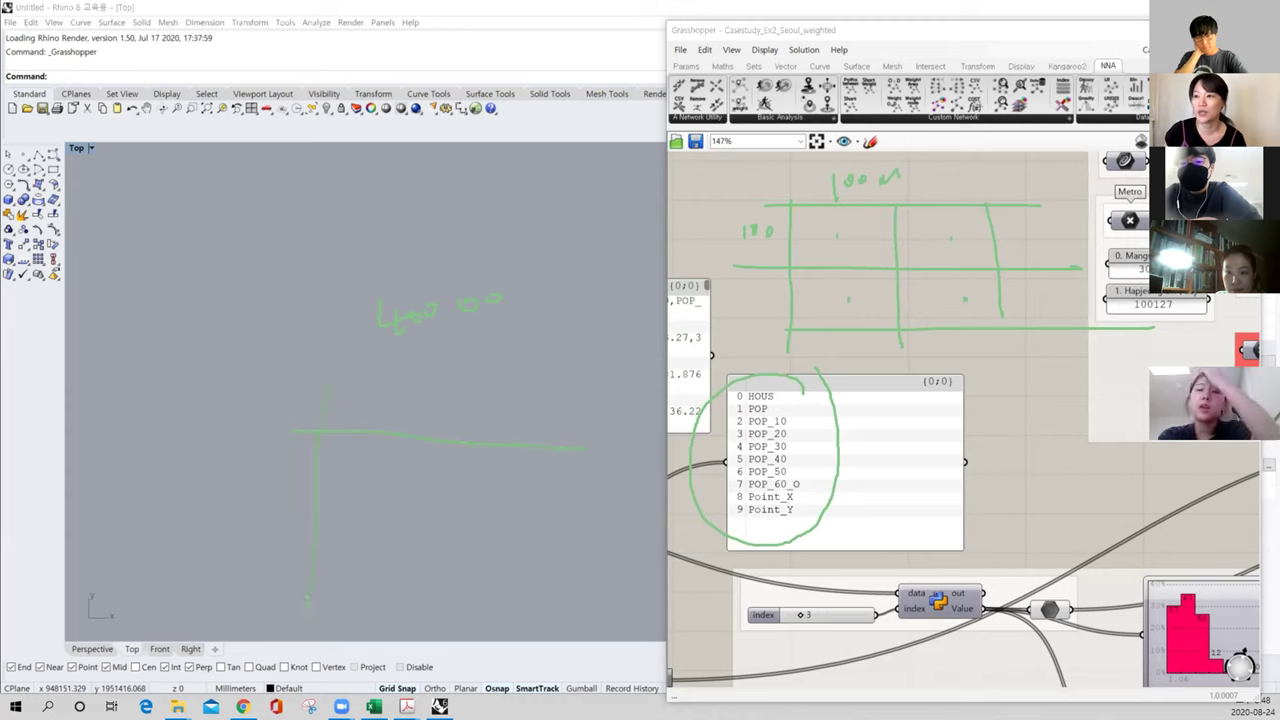
pyautogui.moveTo(294, 461); pyautogui.dragTo(526, 487)
pyautogui.moveTo(360, 400); pyautogui.dragTo(342, 595)
pyautogui.moveTo(411, 404); pyautogui.dragTo(392, 614)
pyautogui.moveTo(484, 457); pyautogui.dragTo(462, 580)
pyautogui.moveTo(524, 387); pyautogui.dragTo(523, 572)
pyautogui.moveTo(600, 424); pyautogui.dragTo(586, 536)
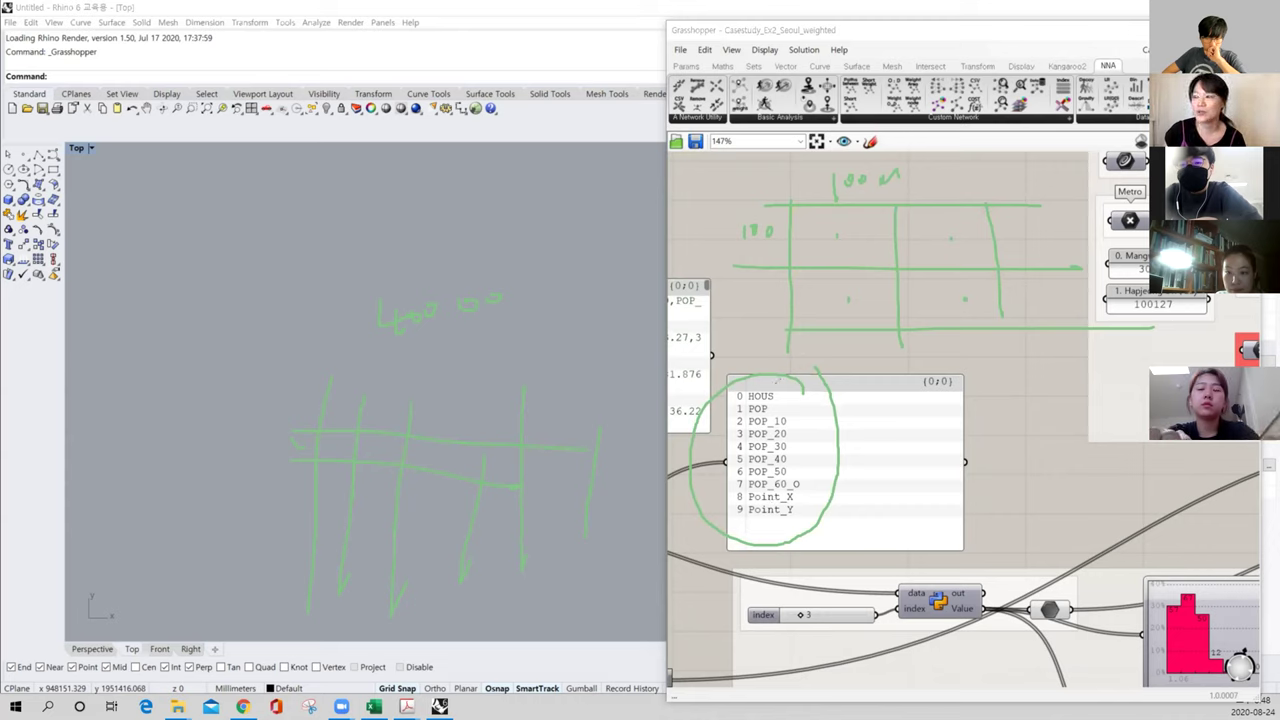
# Mark the HOUS, POP and age-group headers in the panel with annotations, and clear all drawn annotations
pyautogui.moveTo(781, 398)
pyautogui.mouseDown()
pyautogui.moveTo(801, 399)
pyautogui.moveTo(777, 400)
pyautogui.moveTo(790, 408)
pyautogui.mouseUp()
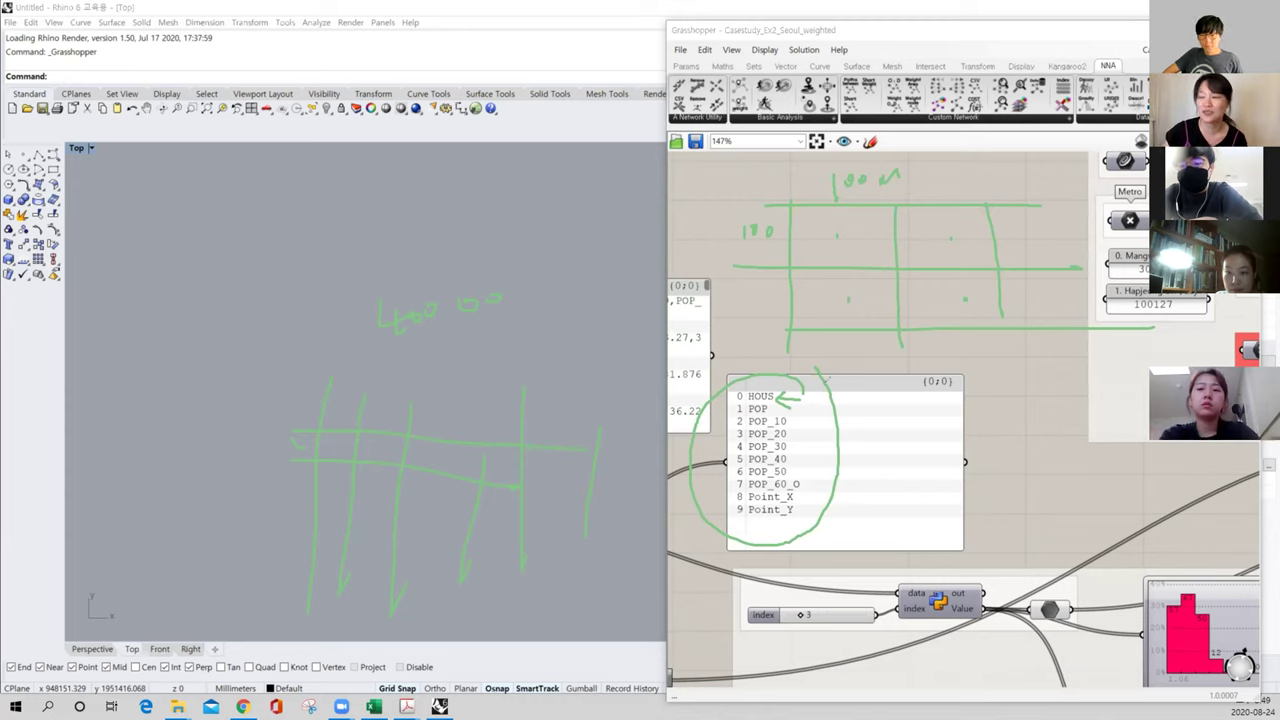
pyautogui.moveTo(777, 411); pyautogui.dragTo(790, 409)
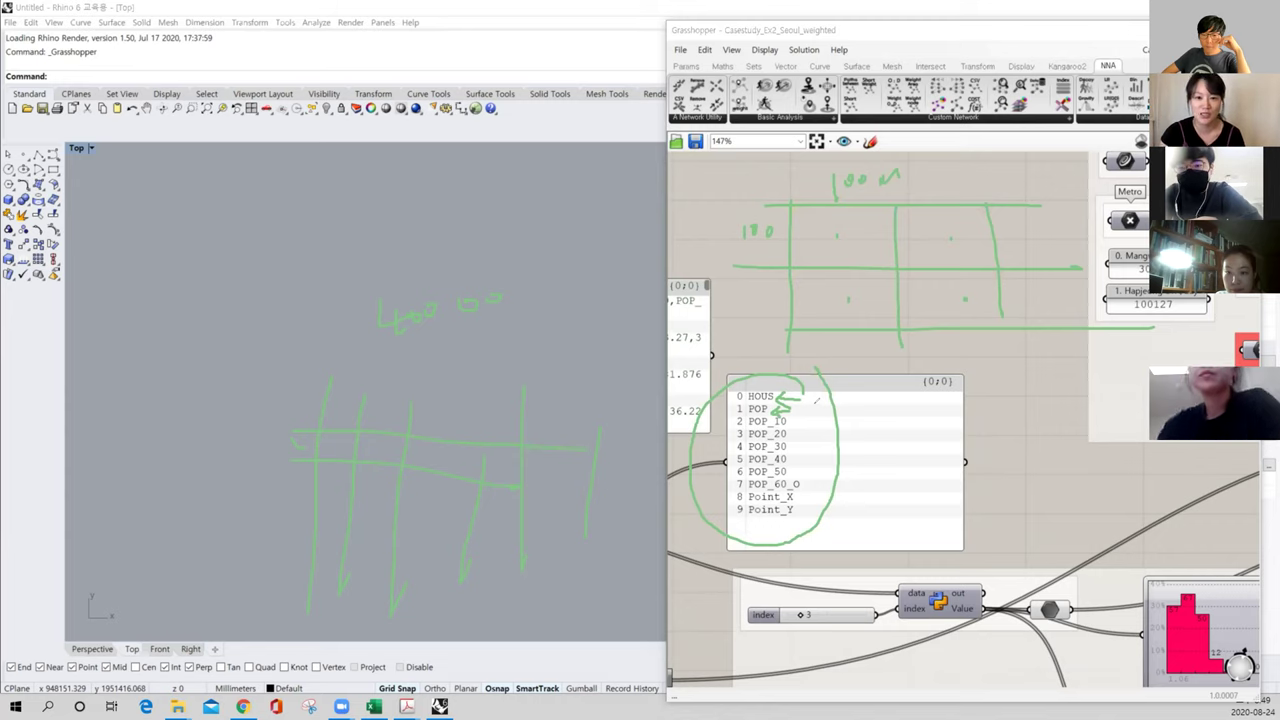
pyautogui.moveTo(766, 403)
pyautogui.mouseDown()
pyautogui.moveTo(744, 412)
pyautogui.moveTo(767, 405)
pyautogui.mouseUp()
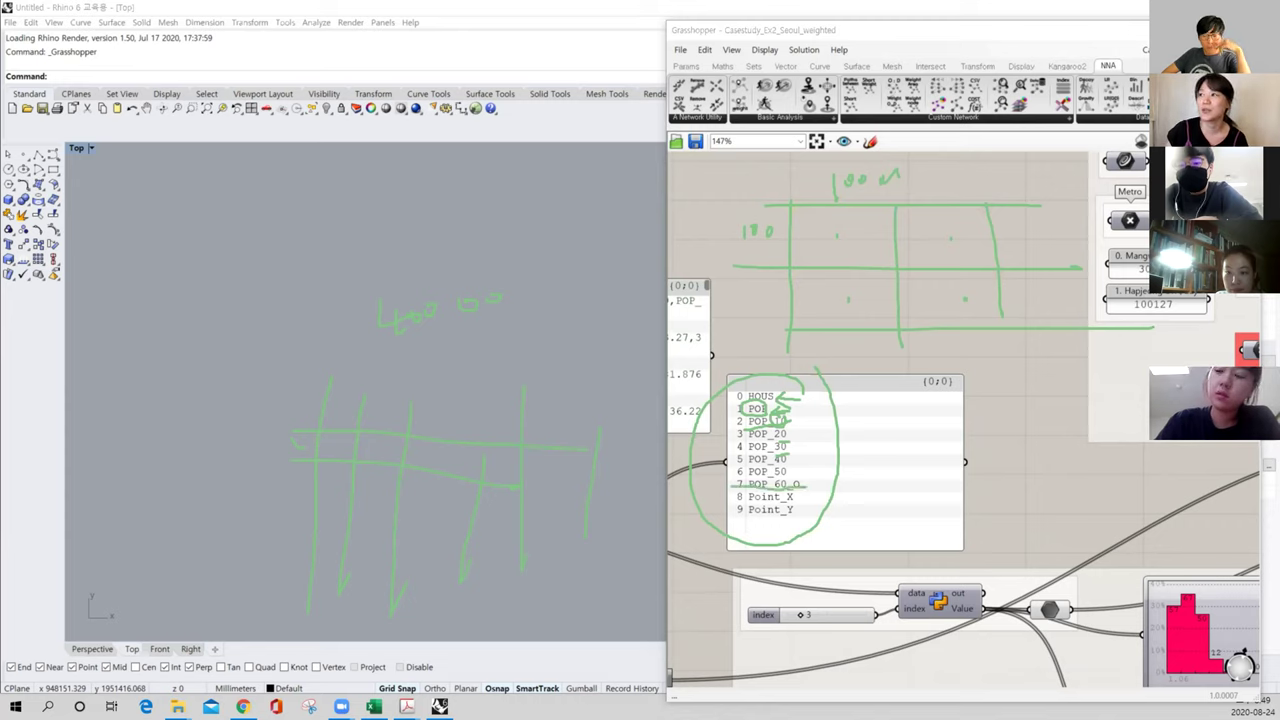
pyautogui.press('e')
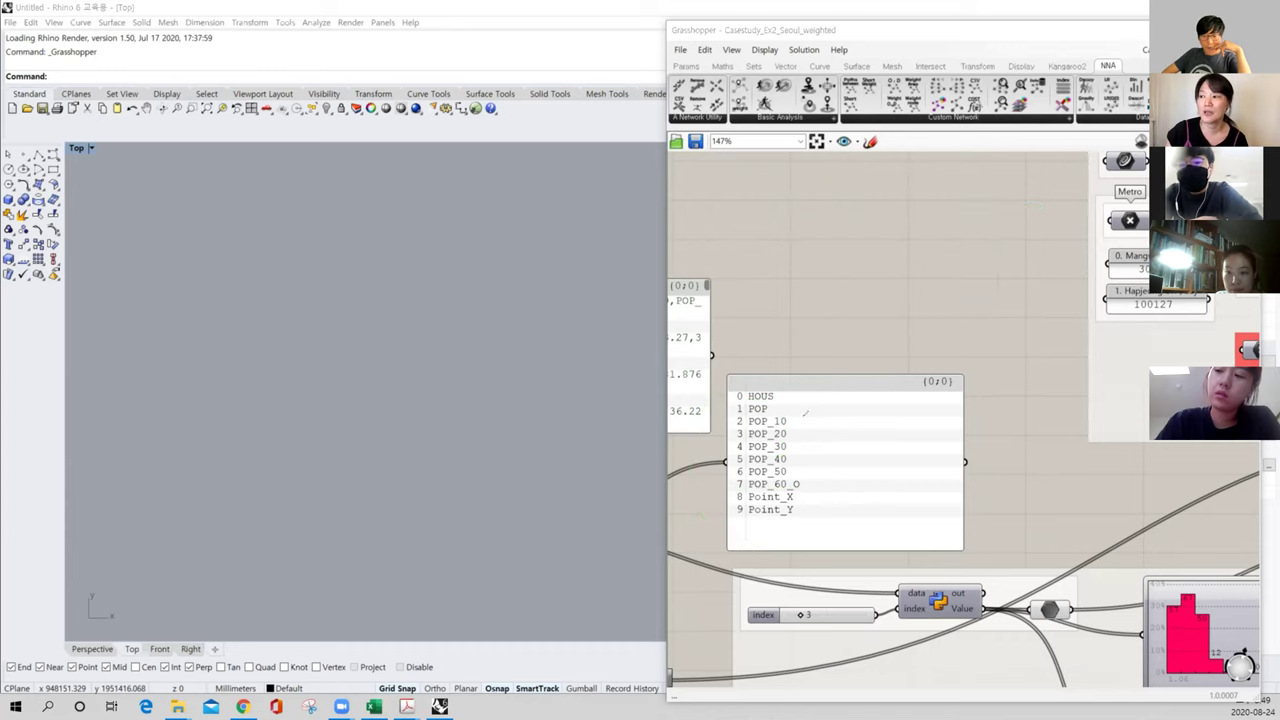
# Point annotation arrows at the POP_10, POP_20 and HOUS headers, and clear the arrows
pyautogui.moveTo(790, 424)
pyautogui.mouseDown()
pyautogui.moveTo(821, 418)
pyautogui.moveTo(810, 437)
pyautogui.mouseUp()
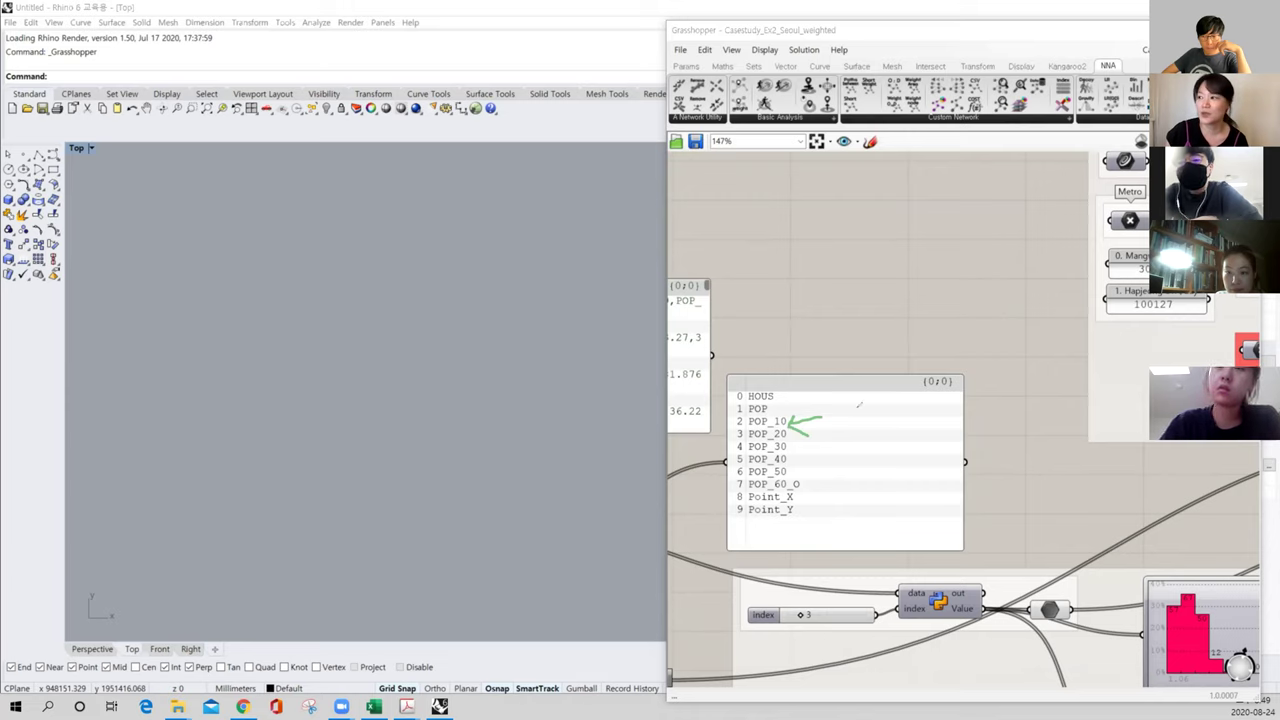
pyautogui.moveTo(789, 437)
pyautogui.mouseDown()
pyautogui.moveTo(818, 439)
pyautogui.moveTo(798, 448)
pyautogui.mouseUp()
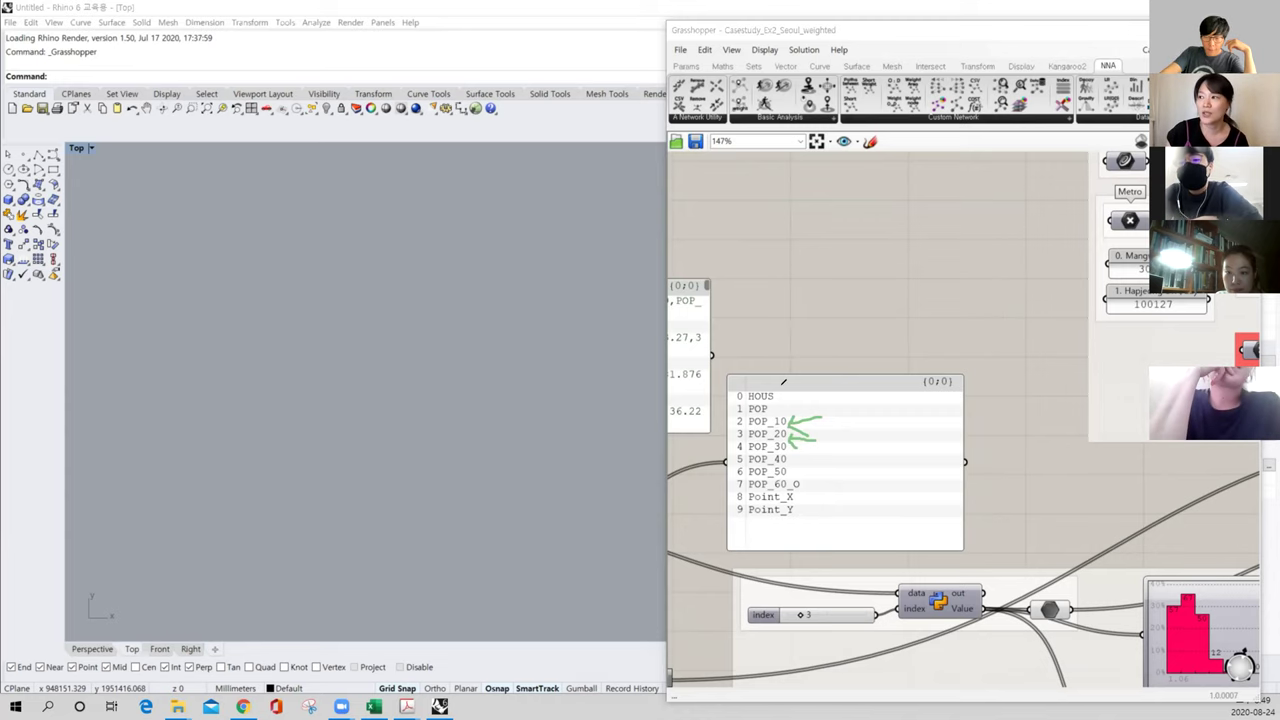
pyautogui.moveTo(787, 396)
pyautogui.mouseDown()
pyautogui.moveTo(826, 393)
pyautogui.moveTo(792, 404)
pyautogui.mouseUp()
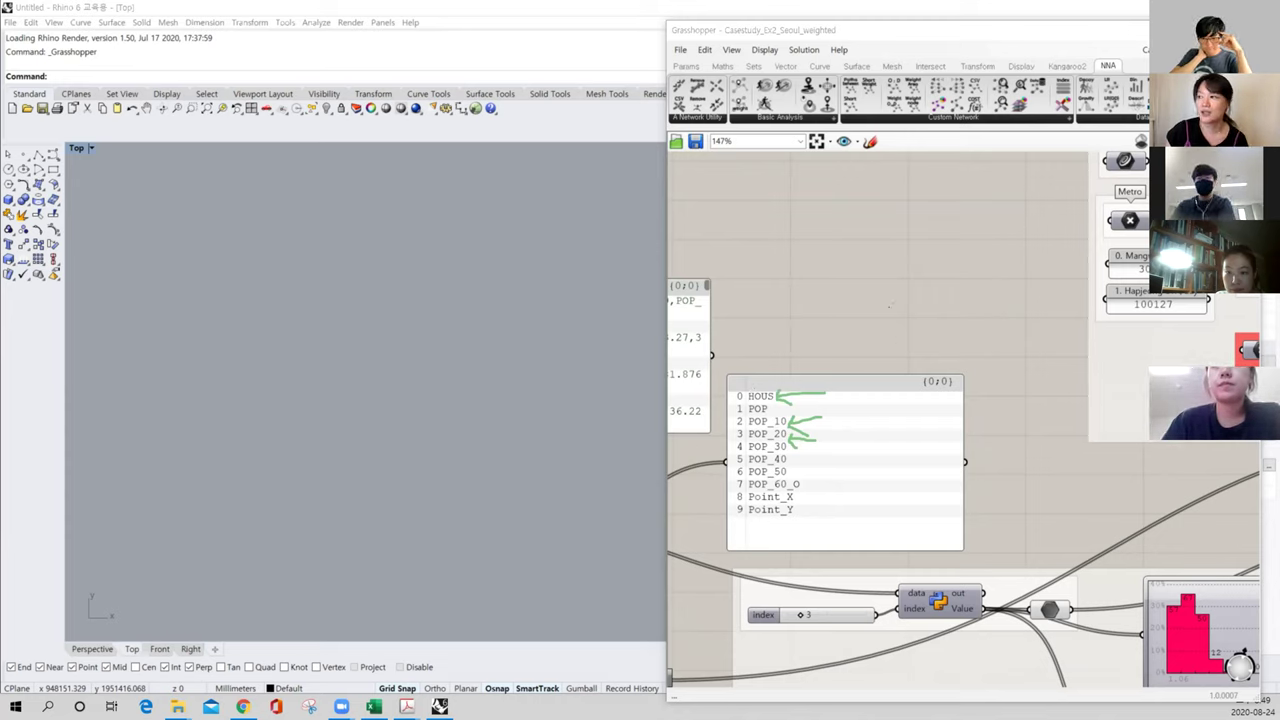
pyautogui.click(838, 296)
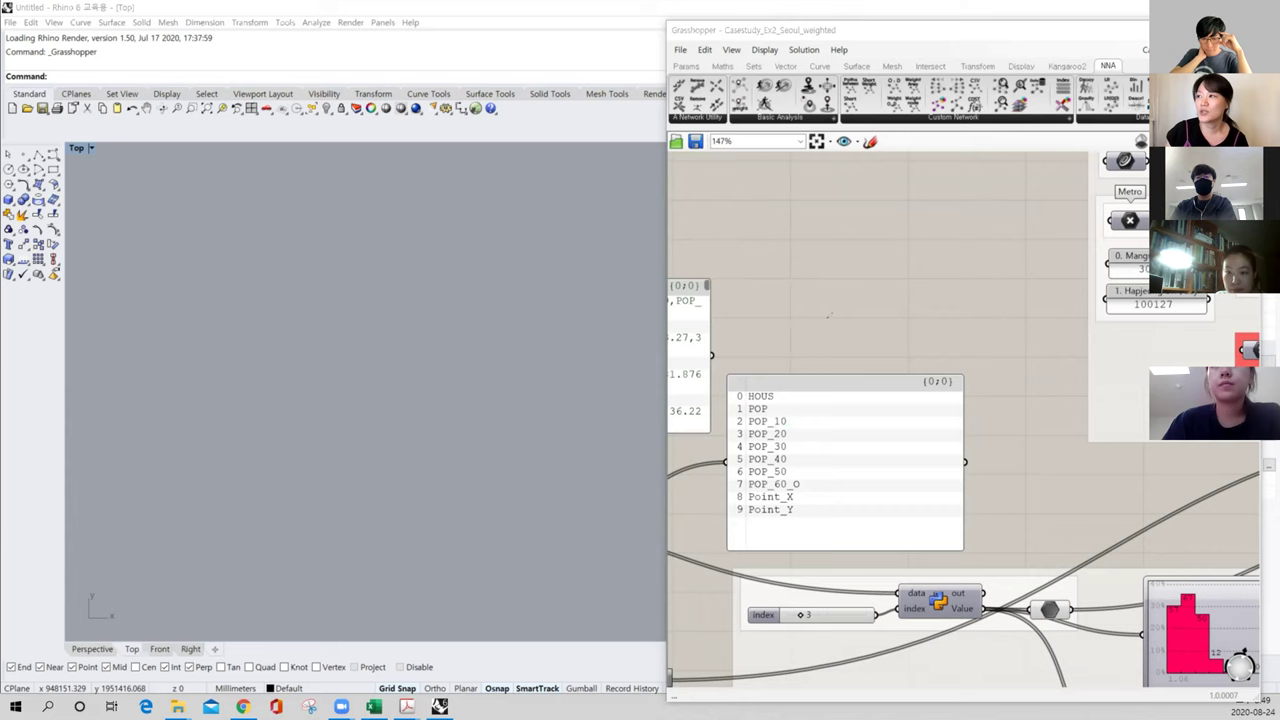
pyautogui.scroll(-3, 900, 272)
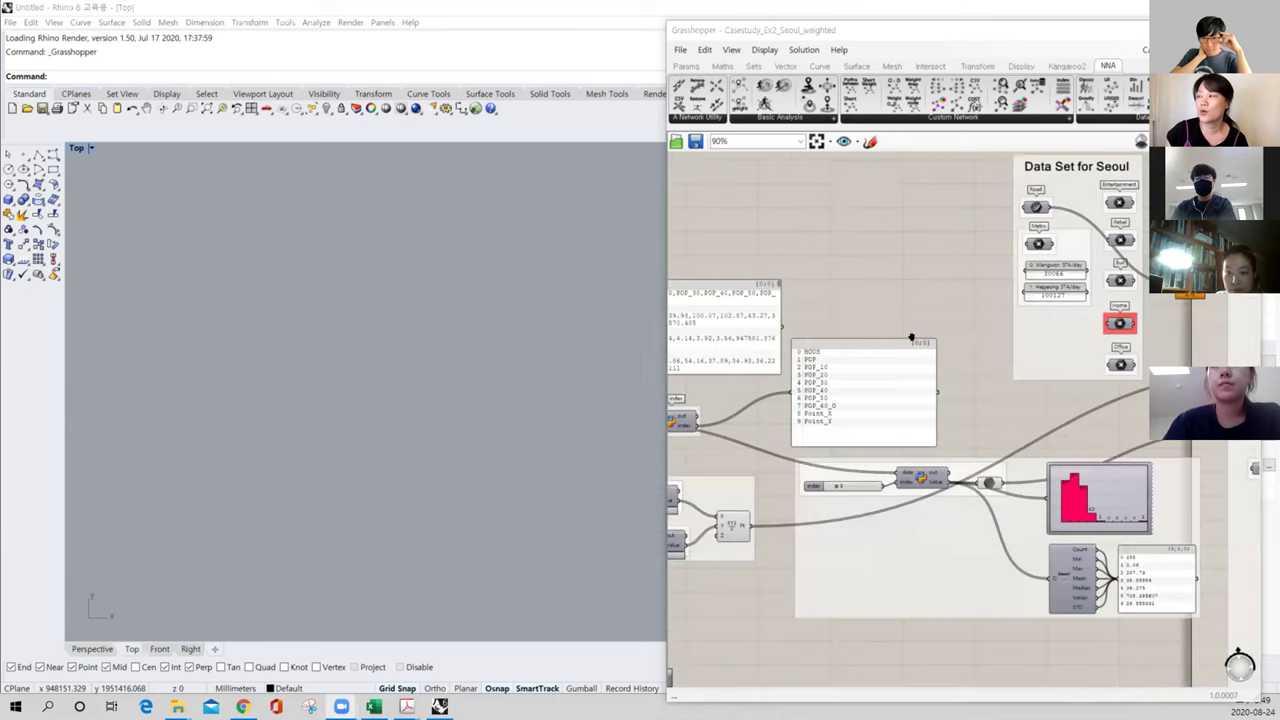
# Preview the Seoul road lines together with the points built from the Point_X and Point_Y columns in the Rhino viewport
pyautogui.moveTo(1066, 284); pyautogui.dragTo(903, 366, button='right')
pyautogui.moveTo(1041, 359); pyautogui.dragTo(929, 348, button='right')
pyautogui.click(926, 362)
pyautogui.moveTo(881, 407); pyautogui.dragTo(752, 402, button='right')
pyautogui.moveTo(826, 431); pyautogui.dragTo(1002, 427, button='right')
pyautogui.moveTo(684, 455); pyautogui.dragTo(894, 443, button='right')
pyautogui.moveTo(743, 576); pyautogui.dragTo(908, 550, button='right')
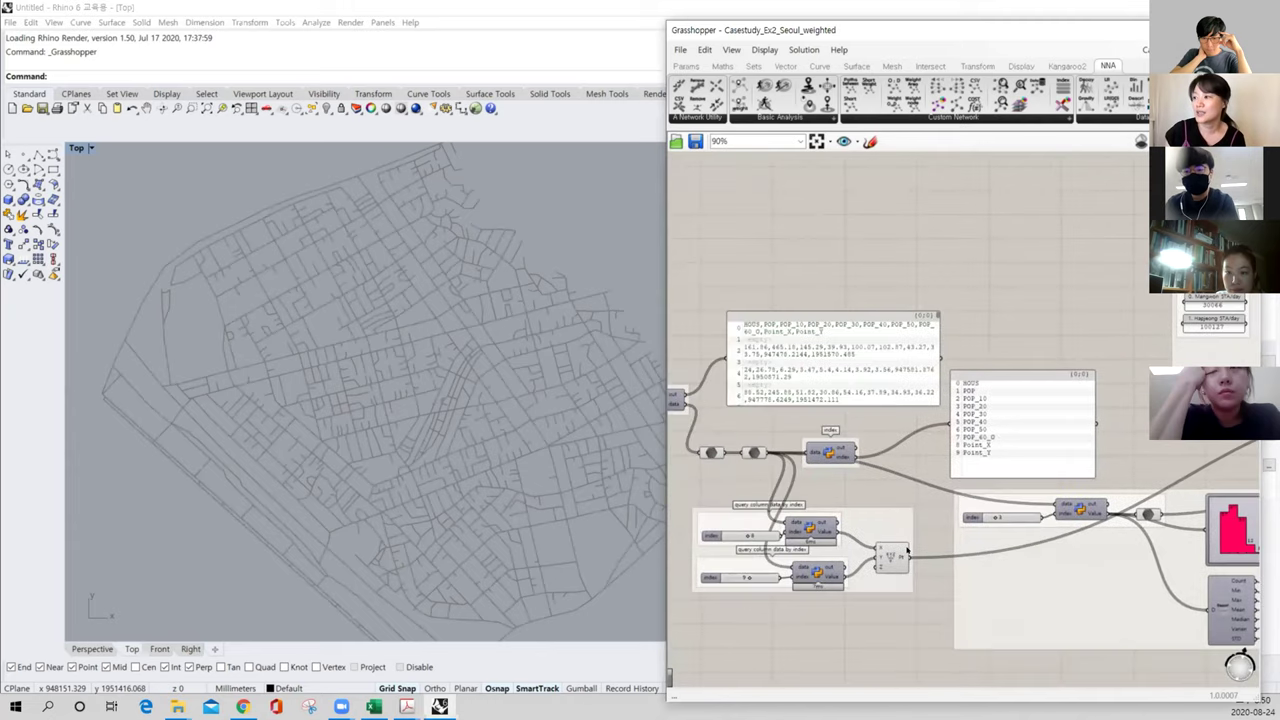
pyautogui.click(895, 554)
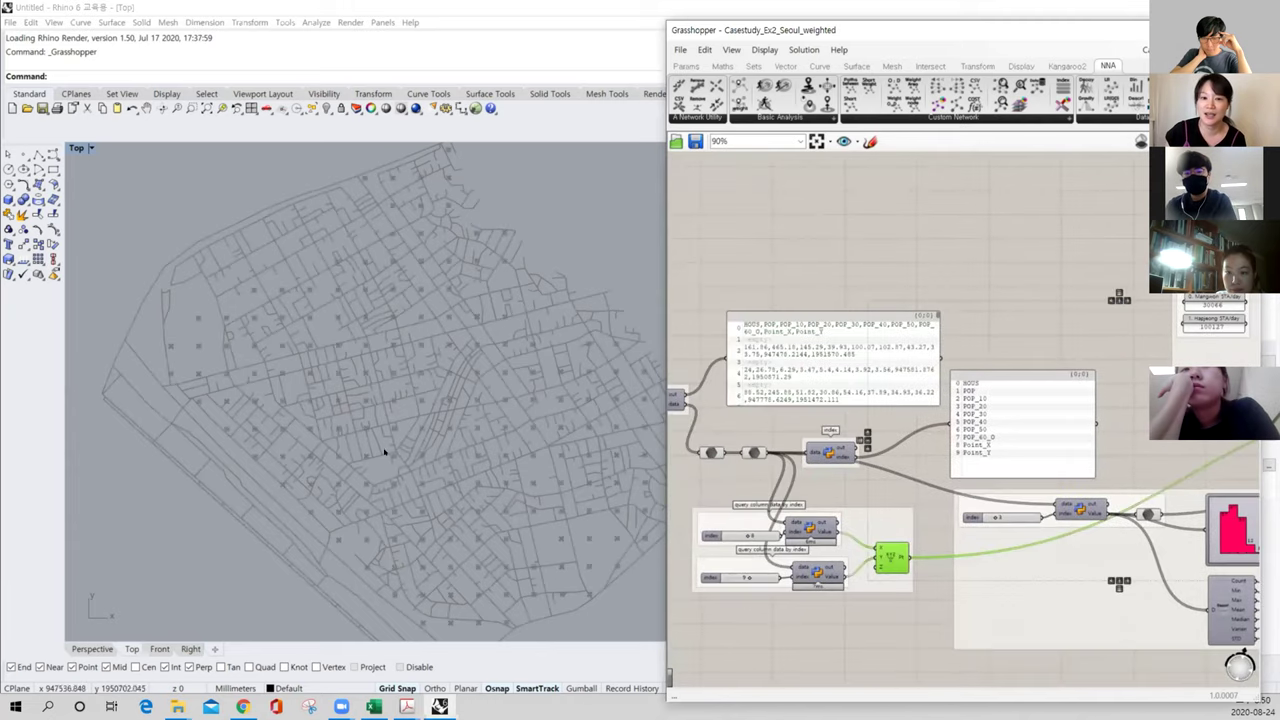
# Add the node result of the Facilities to Park betweenness analysis to the preview and inspect the coloured nodes near the riverside closely
pyautogui.moveTo(1154, 384); pyautogui.dragTo(926, 414, button='right')
pyautogui.moveTo(1057, 388); pyautogui.dragTo(880, 411, button='right')
pyautogui.moveTo(1168, 407); pyautogui.dragTo(961, 402, button='right')
pyautogui.scroll(4, 335, 630)
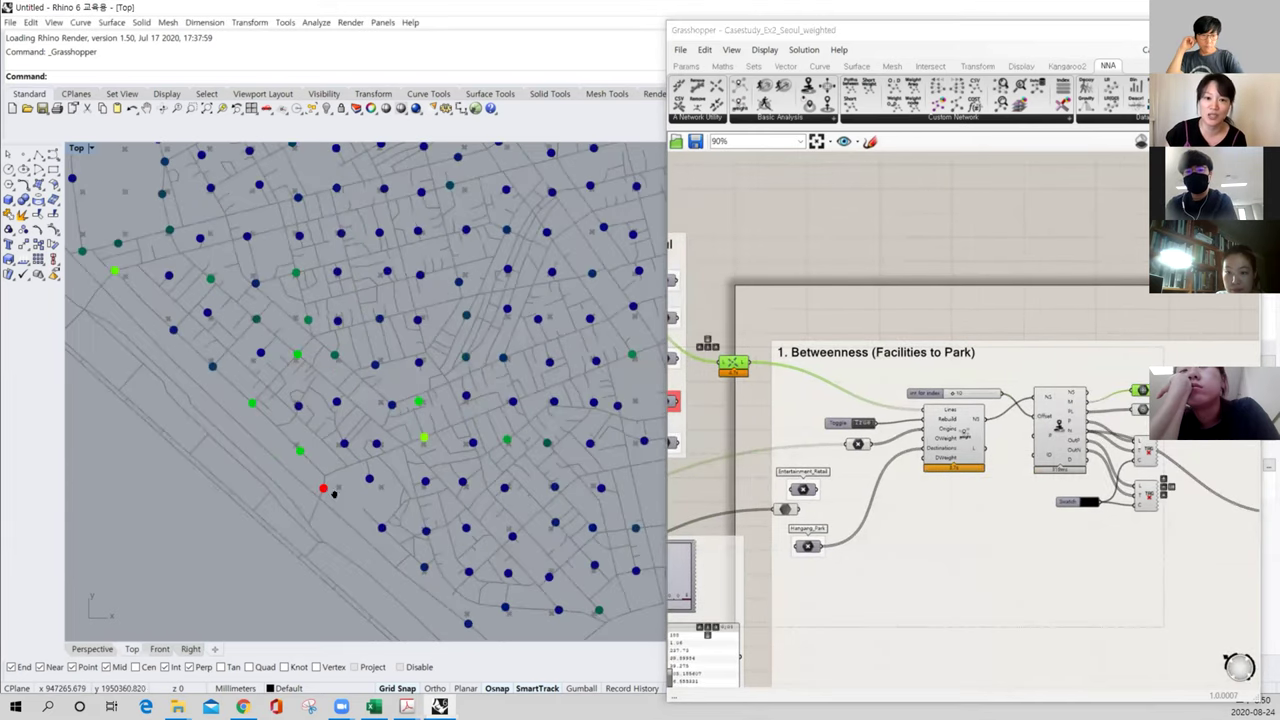
# Circle the area around the red riverside node, mark it with a cross and arrows as annotations, and clear the annotations
pyautogui.moveTo(866, 463); pyautogui.dragTo(1046, 446, button='right')
pyautogui.moveTo(806, 477); pyautogui.dragTo(979, 456, button='right')
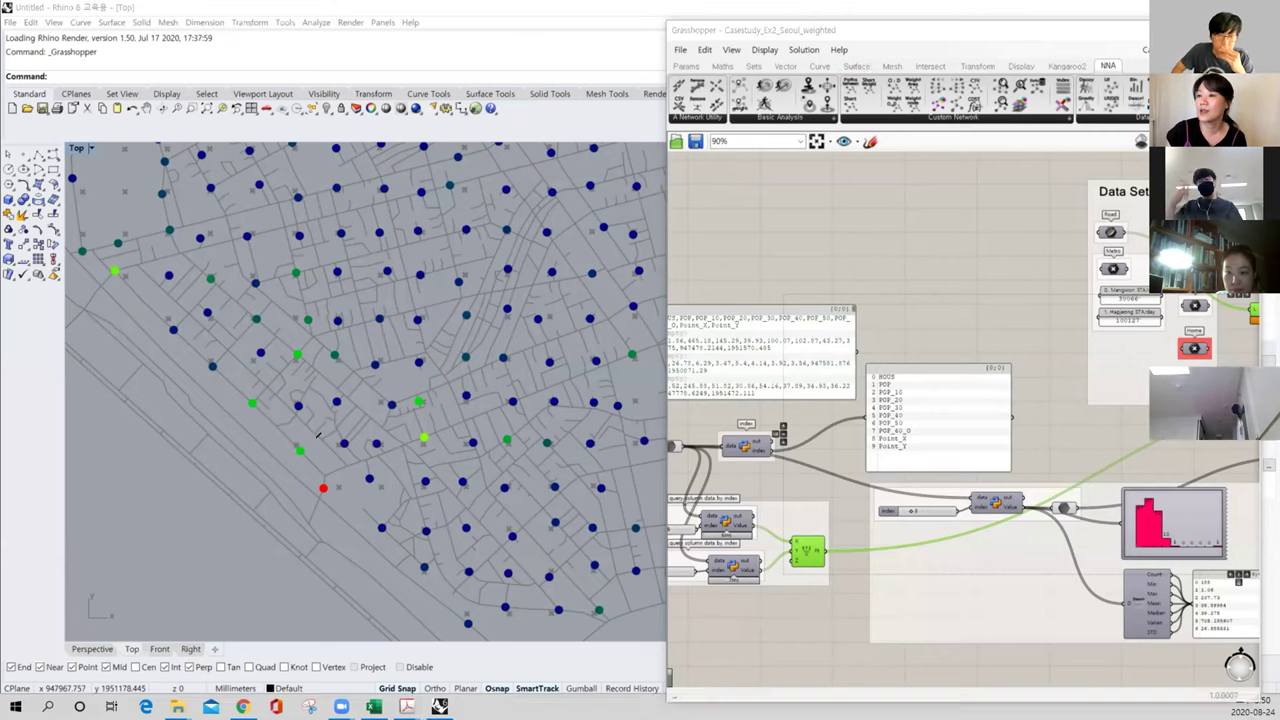
pyautogui.moveTo(326, 460)
pyautogui.mouseDown()
pyautogui.moveTo(301, 482)
pyautogui.moveTo(306, 535)
pyautogui.moveTo(433, 515)
pyautogui.moveTo(294, 421)
pyautogui.mouseUp()
pyautogui.moveTo(310, 483); pyautogui.dragTo(326, 499)
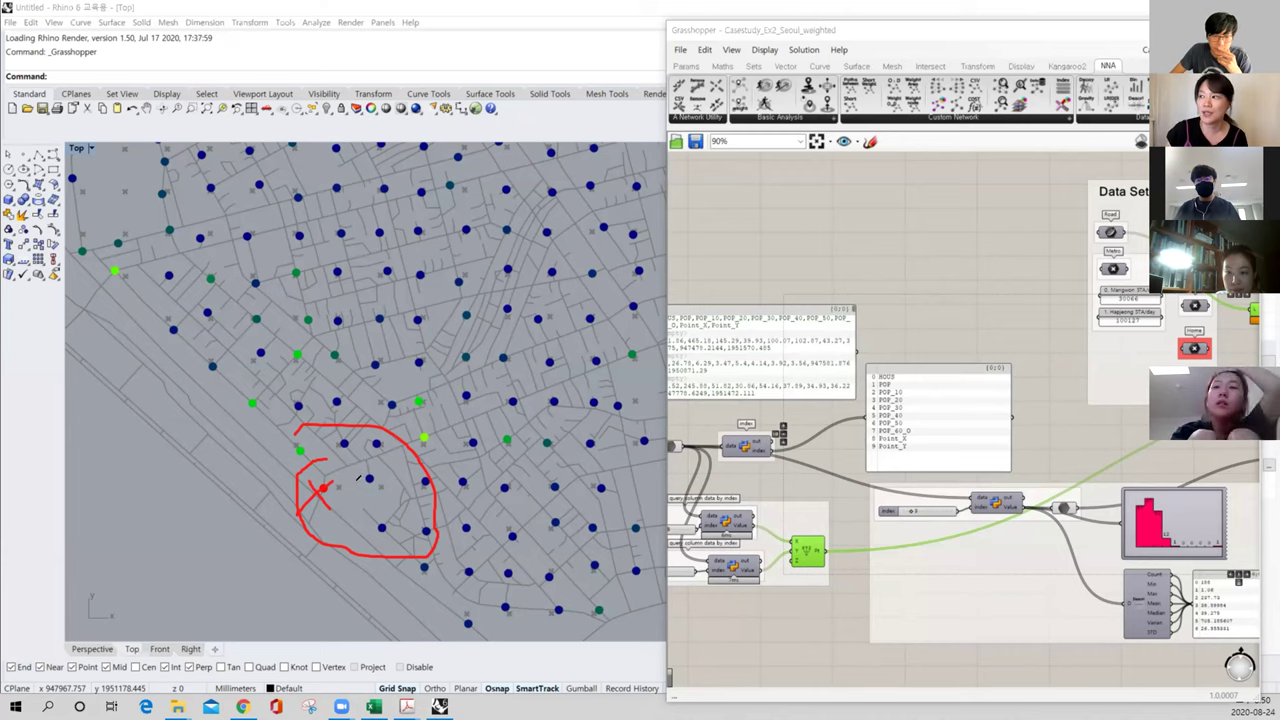
pyautogui.moveTo(352, 497)
pyautogui.mouseDown()
pyautogui.moveTo(324, 498)
pyautogui.moveTo(339, 512)
pyautogui.moveTo(404, 486)
pyautogui.moveTo(390, 472)
pyautogui.mouseUp()
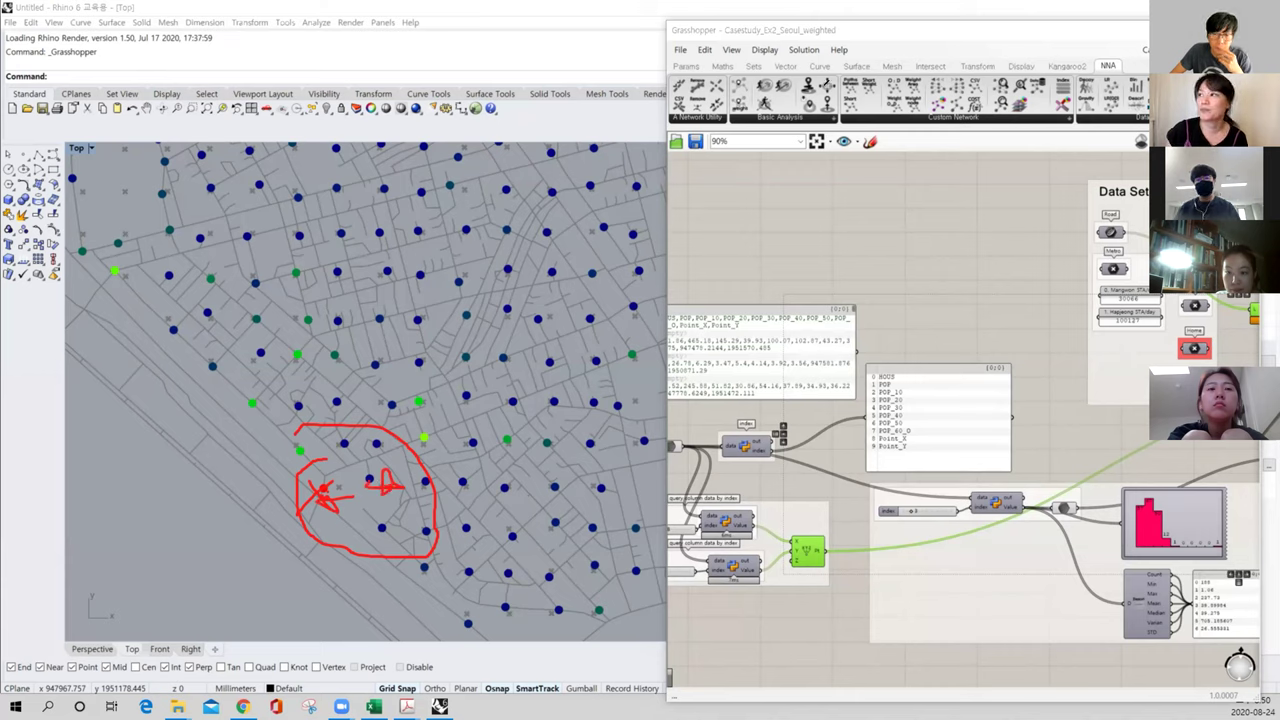
pyautogui.click(643, 220)
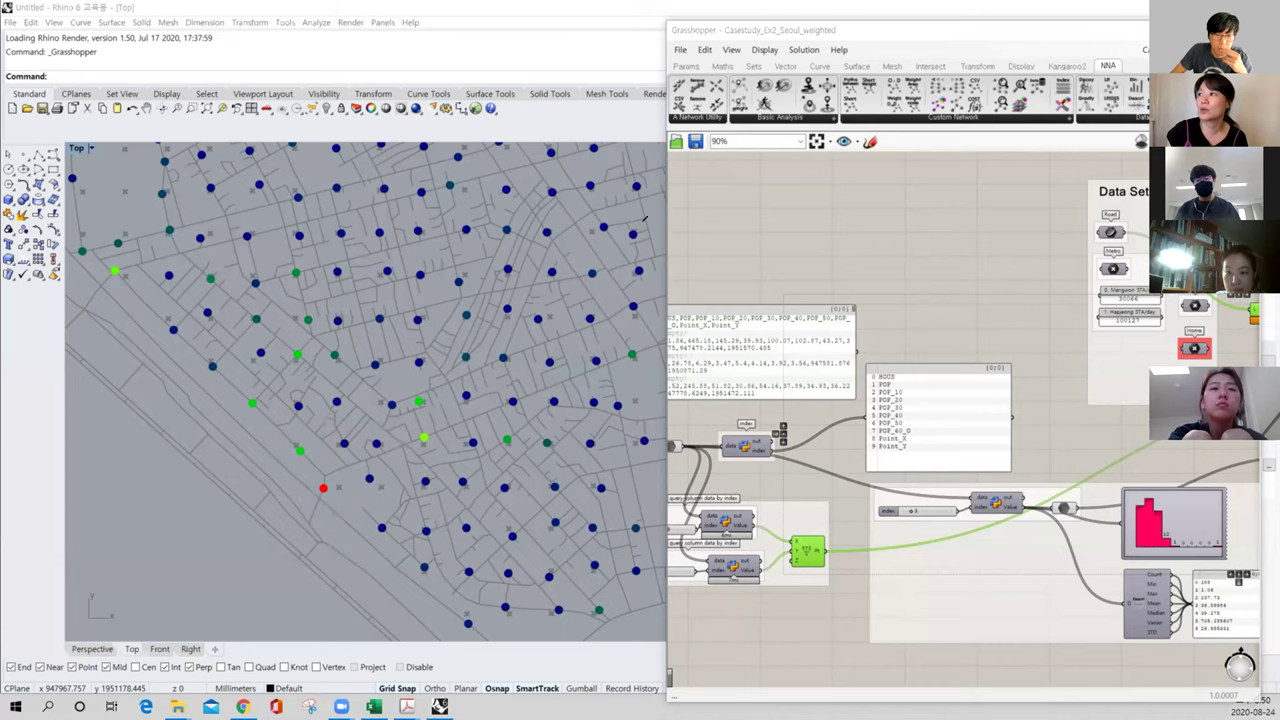
# Set the index slider of the weight column query to 0 so that it reads the HOUS column
pyautogui.scroll(-5, 430, 388)
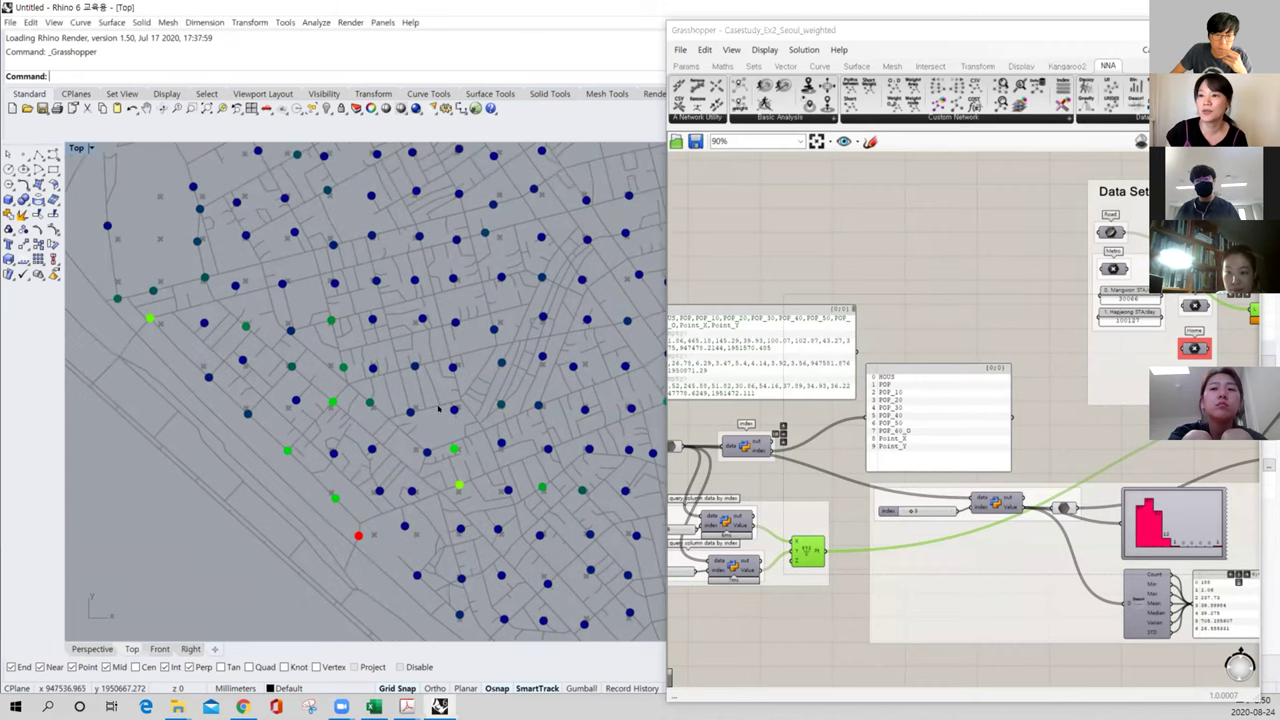
pyautogui.moveTo(484, 378); pyautogui.dragTo(418, 408, button='right')
pyautogui.moveTo(682, 463); pyautogui.dragTo(883, 403, button='right')
pyautogui.moveTo(1114, 399); pyautogui.dragTo(893, 411, button='right')
pyautogui.moveTo(1046, 441); pyautogui.dragTo(940, 423, button='right')
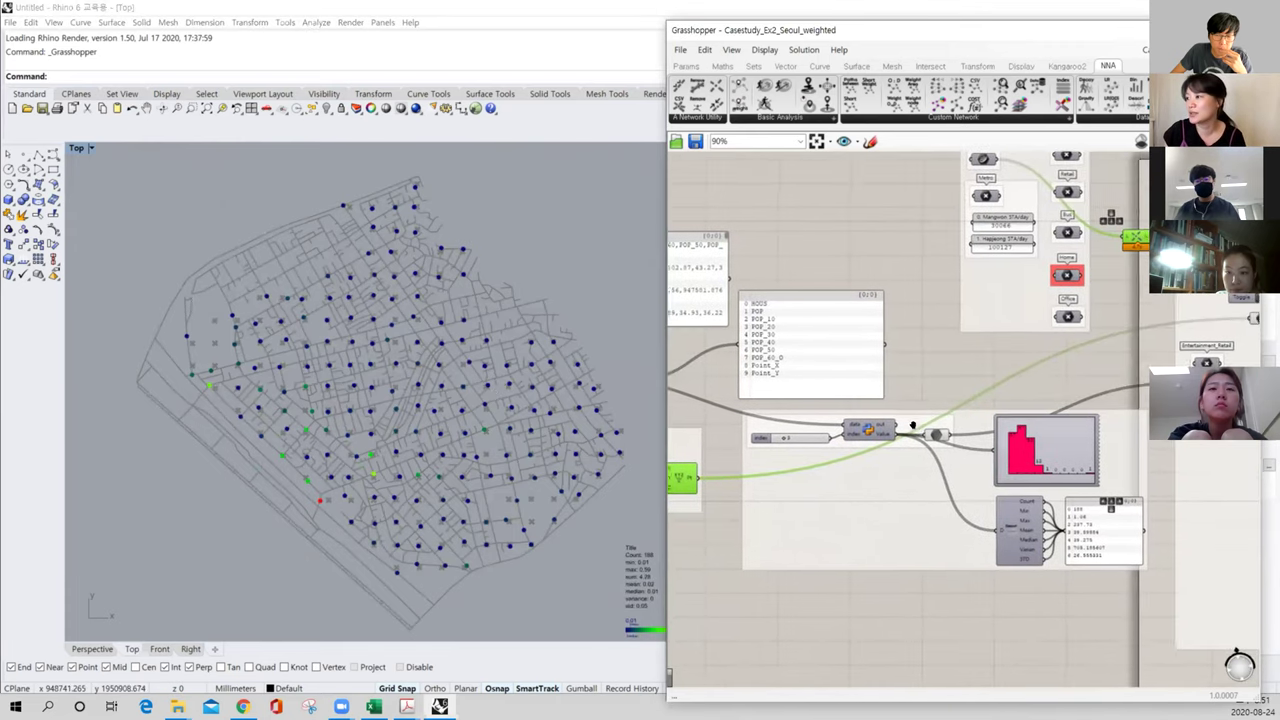
pyautogui.scroll(2, 783, 452)
pyautogui.scroll(2, 788, 420)
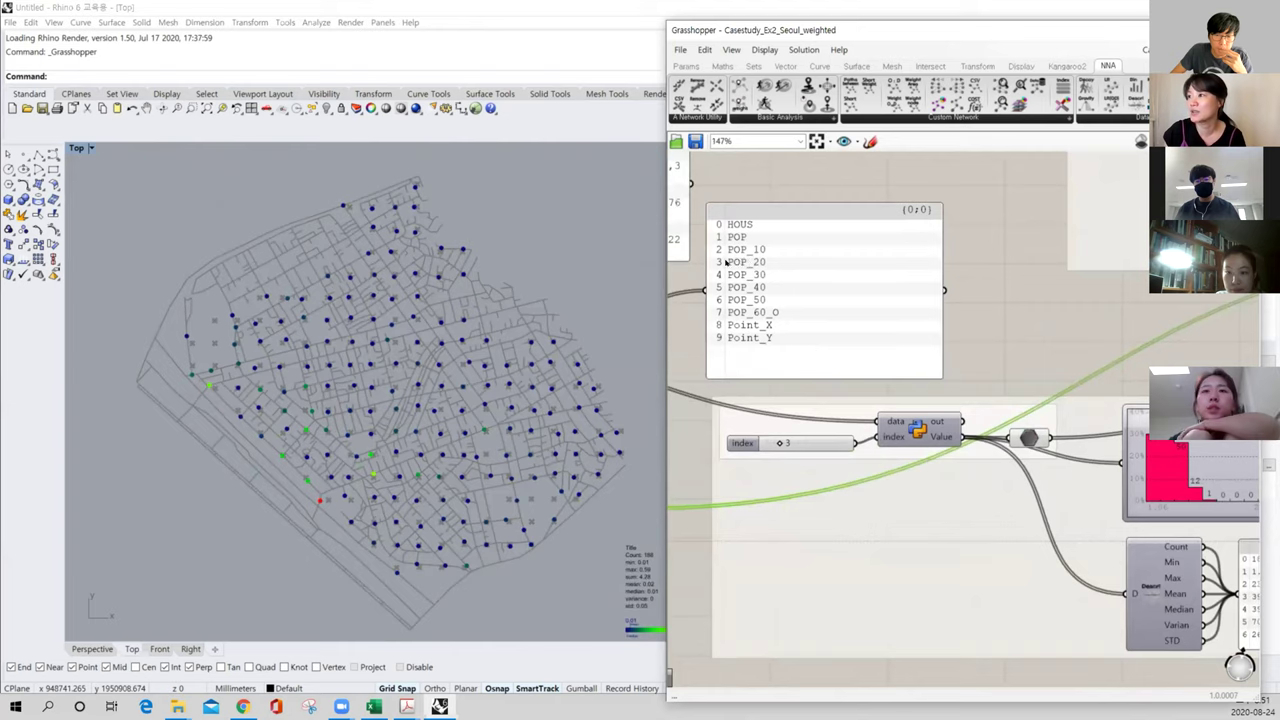
pyautogui.click(811, 441)
pyautogui.doubleClick(811, 441)
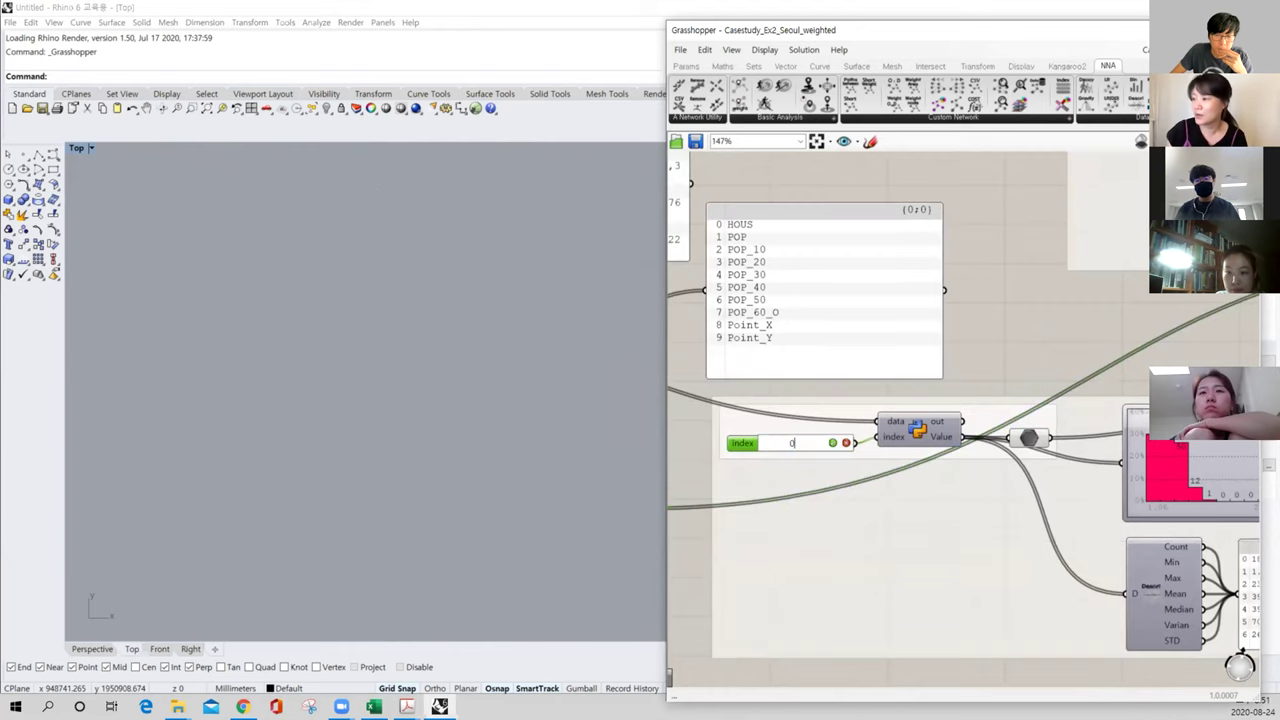
pyautogui.write('0')
pyautogui.click(832, 442)
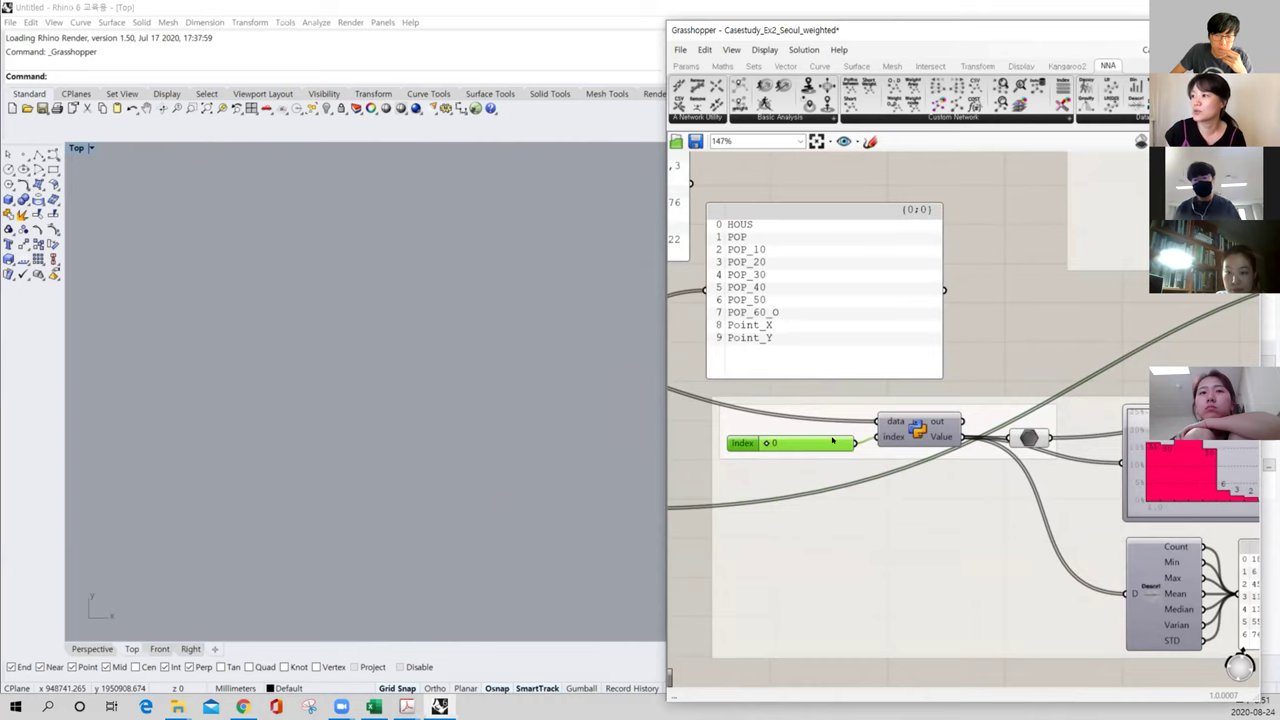
# Preview the road network lines together with the node result of the Facilities to Park betweenness analysis
pyautogui.scroll(-4, 1069, 305)
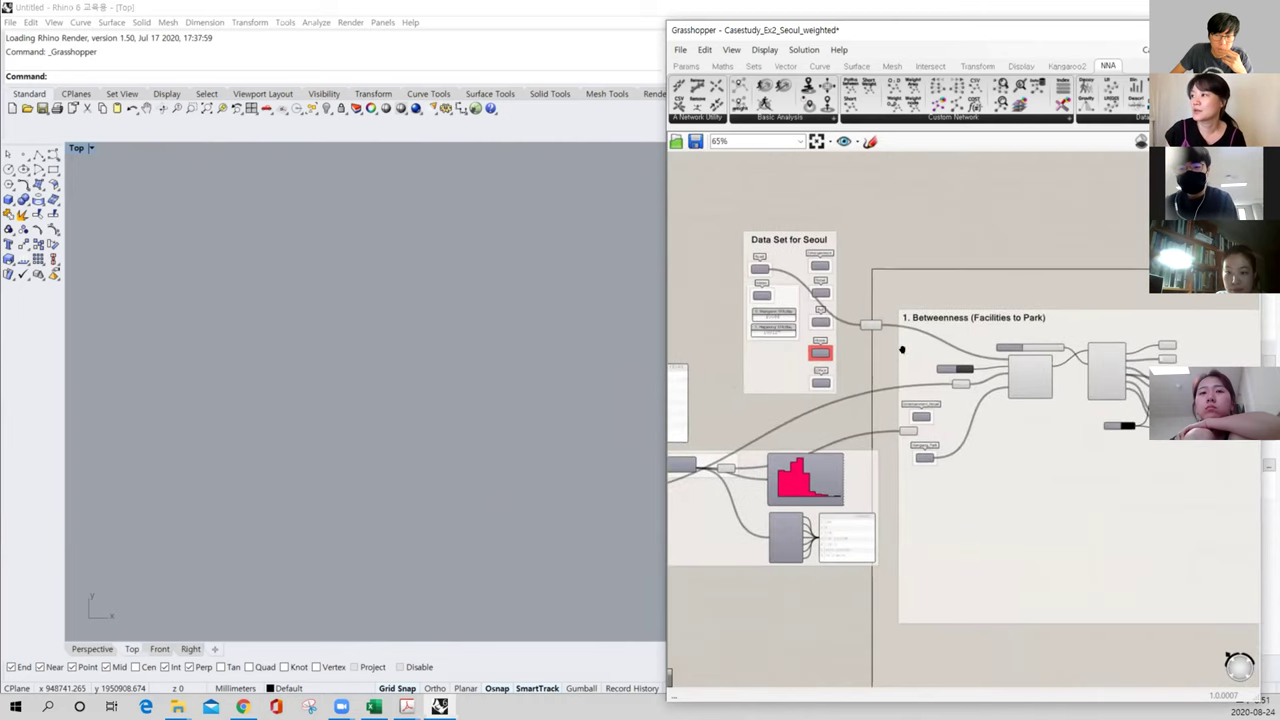
pyautogui.click(871, 323)
pyautogui.moveTo(1042, 358); pyautogui.dragTo(922, 366, button='right')
pyautogui.scroll(4, 1010, 351)
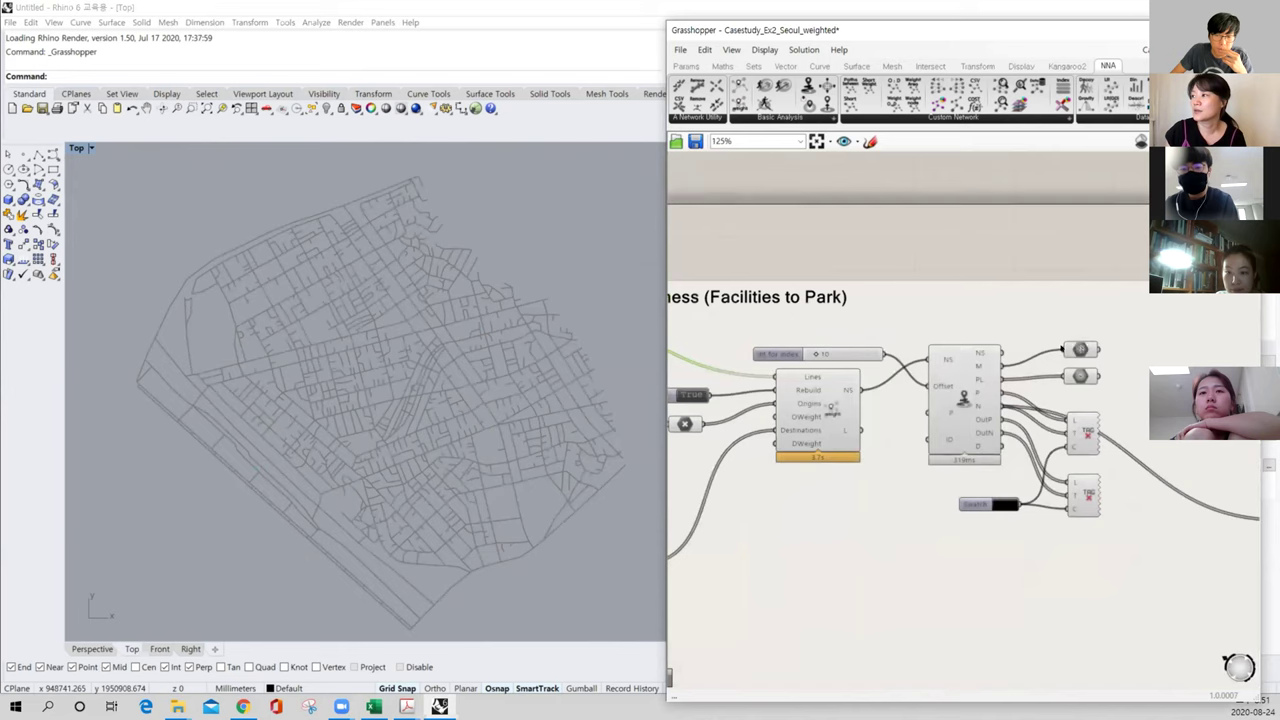
pyautogui.keyDown('shift'); pyautogui.click(1080, 349); pyautogui.keyUp('shift')
# Mark the green, yellow and red node clusters on the map with annotations, then clear the annotations and the component selection
pyautogui.moveTo(848, 515); pyautogui.dragTo(967, 489, button='right')
pyautogui.moveTo(832, 494); pyautogui.dragTo(1110, 441, button='right')
pyautogui.moveTo(704, 506); pyautogui.dragTo(1002, 487, button='right')
pyautogui.moveTo(722, 516); pyautogui.dragTo(1168, 501, button='right')
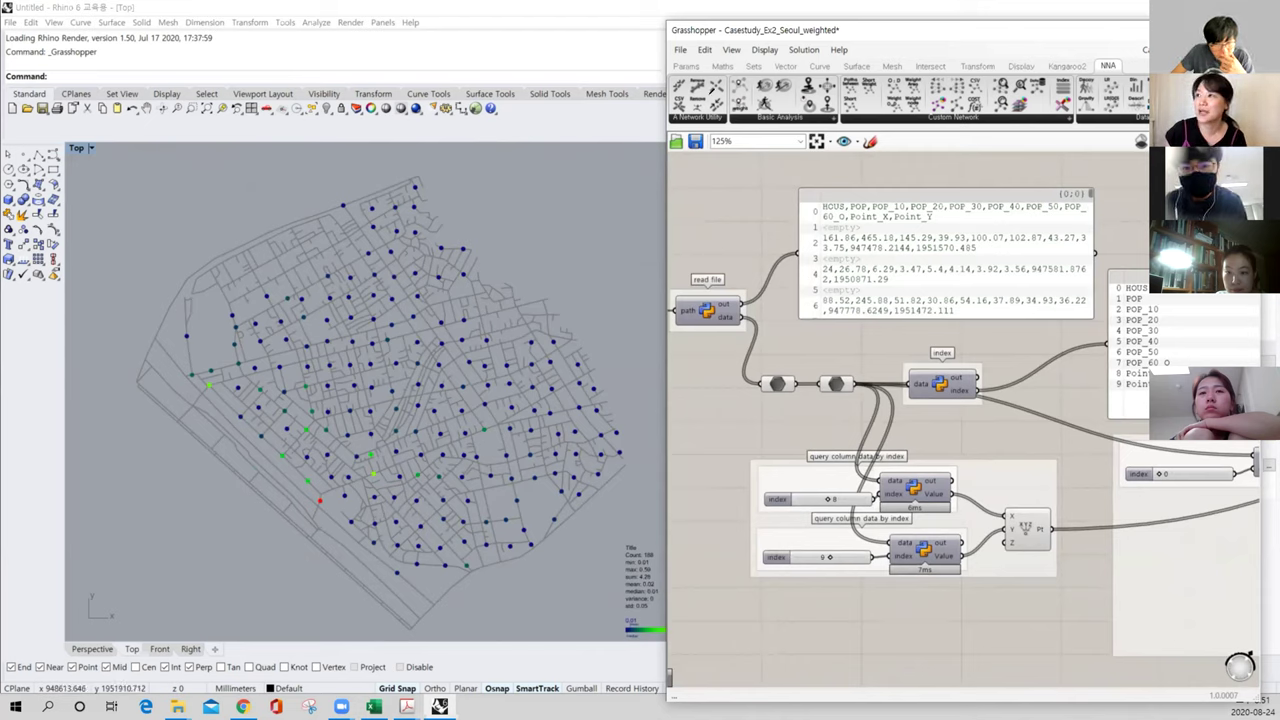
pyautogui.click(346, 467)
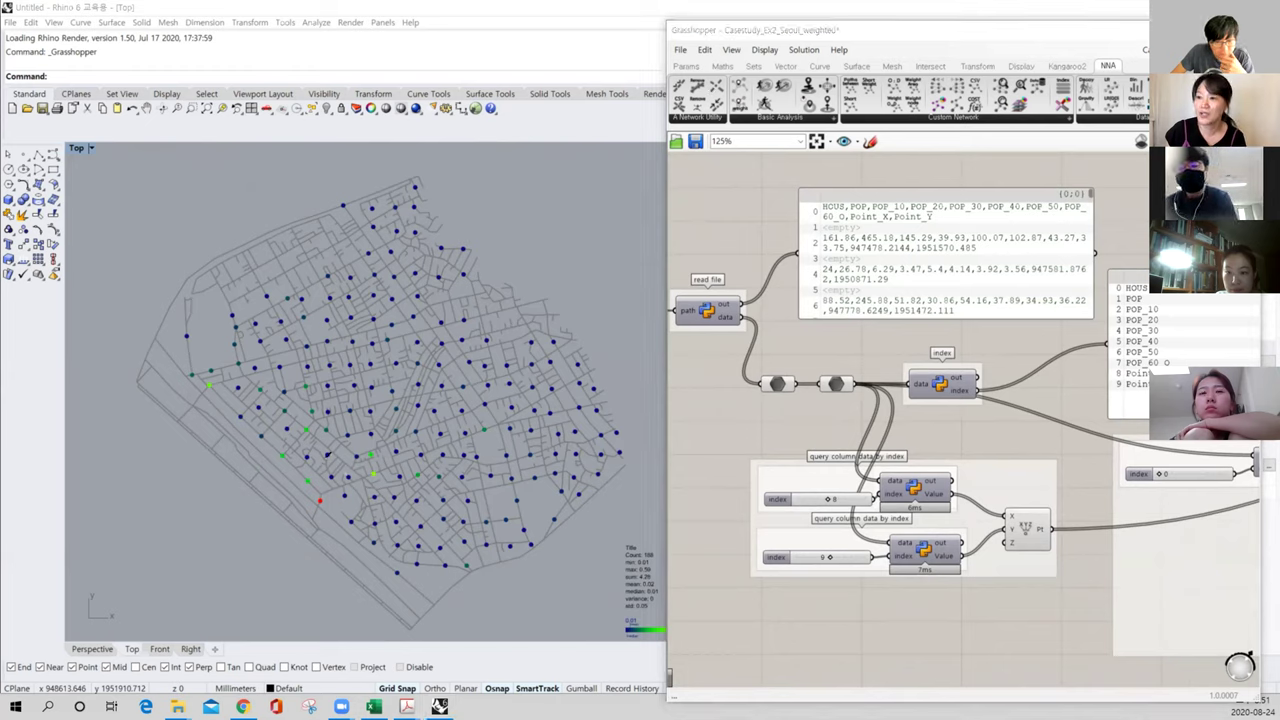
pyautogui.moveTo(298, 477)
pyautogui.mouseDown()
pyautogui.moveTo(326, 520)
pyautogui.moveTo(360, 518)
pyautogui.moveTo(272, 440)
pyautogui.moveTo(305, 410)
pyautogui.moveTo(314, 440)
pyautogui.mouseUp()
pyautogui.moveTo(380, 488)
pyautogui.mouseDown()
pyautogui.moveTo(366, 476)
pyautogui.moveTo(390, 448)
pyautogui.moveTo(389, 468)
pyautogui.mouseUp()
pyautogui.moveTo(206, 372)
pyautogui.mouseDown()
pyautogui.moveTo(214, 405)
pyautogui.moveTo(230, 378)
pyautogui.moveTo(242, 401)
pyautogui.mouseUp()
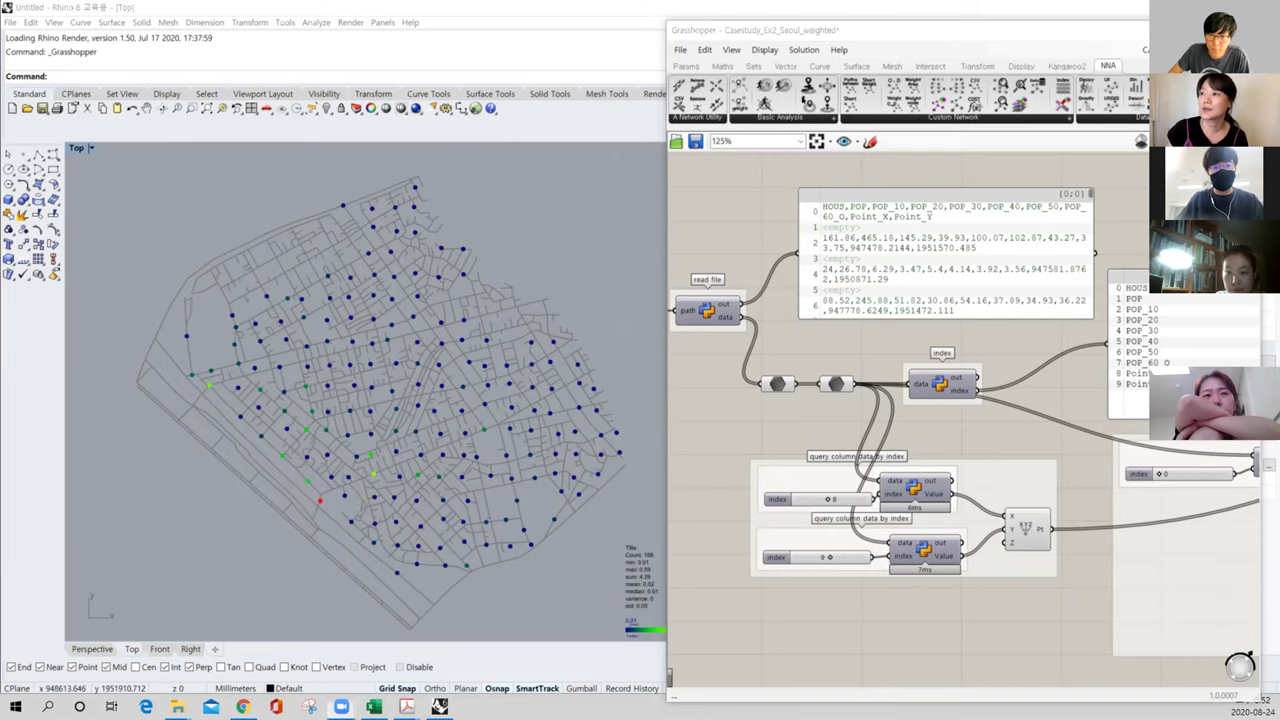
pyautogui.click(737, 214)
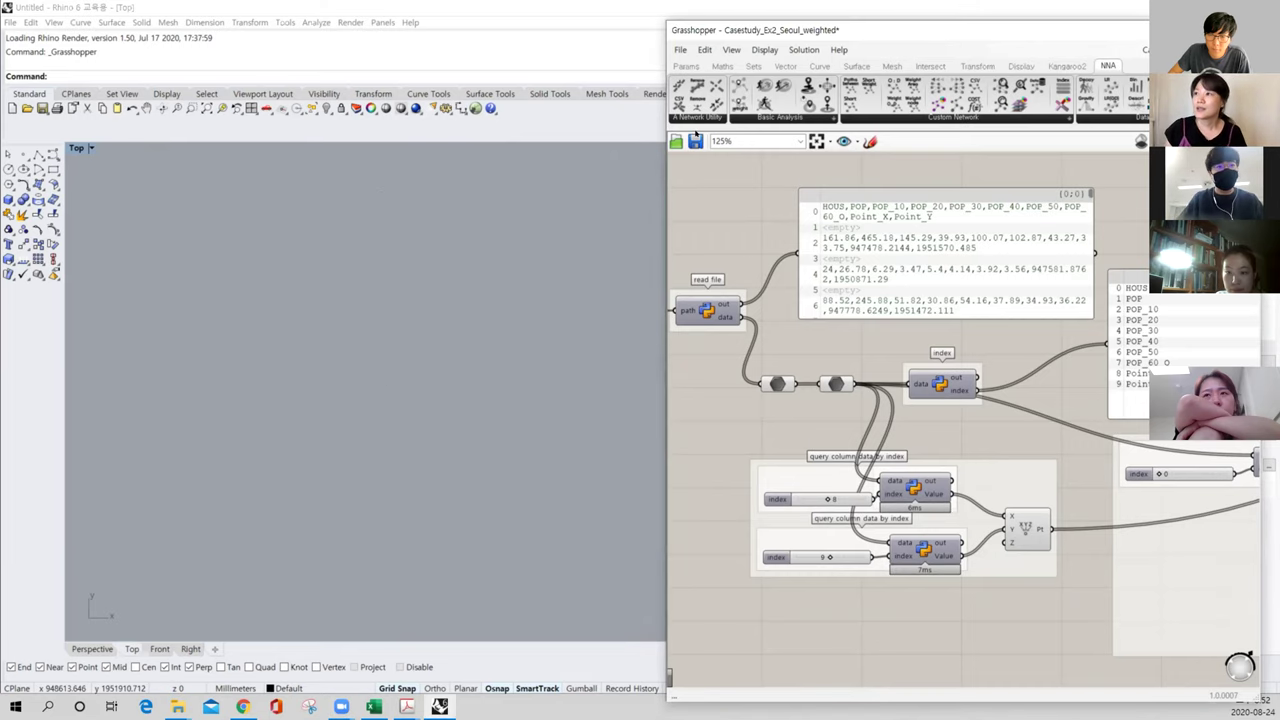